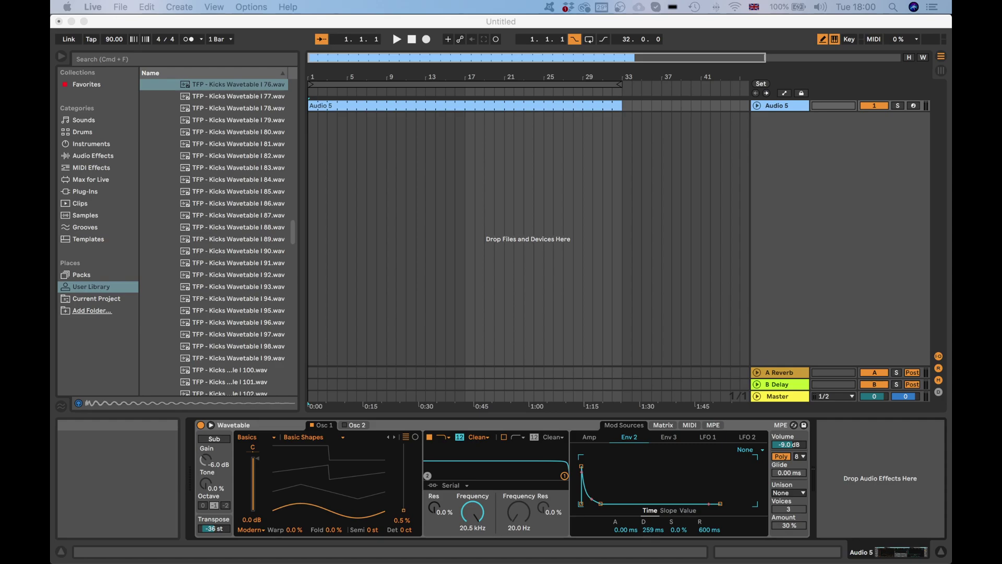
# Start playback of the track to audition it while browsing audio effects
pyautogui.click(452, 423)
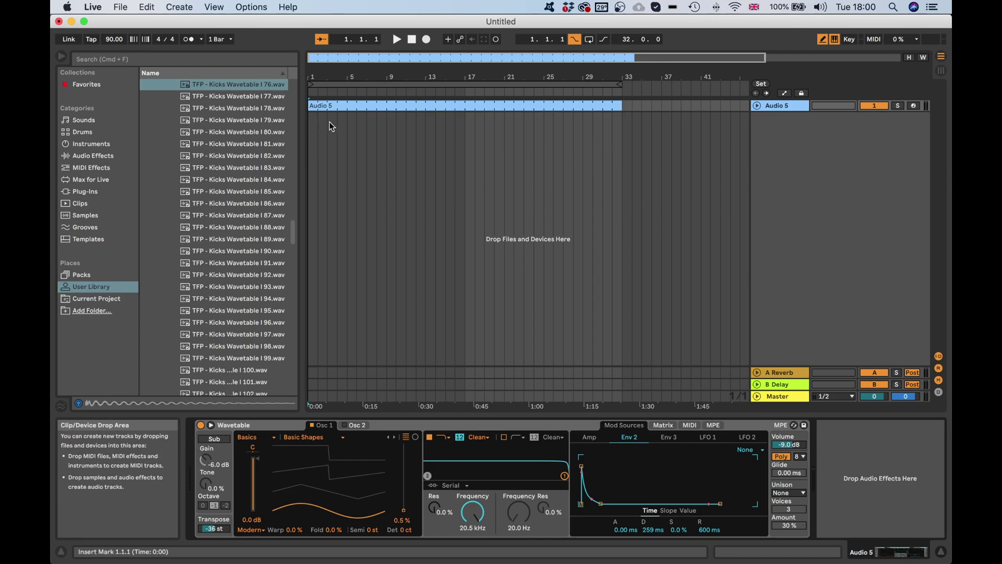
pyautogui.press('space')
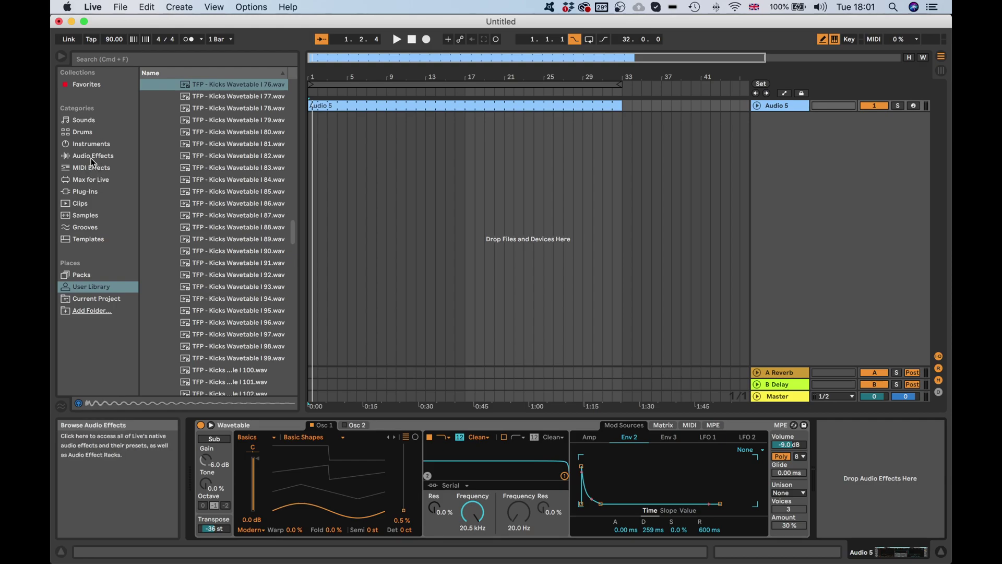
pyautogui.click(92, 163)
pyautogui.press('space')
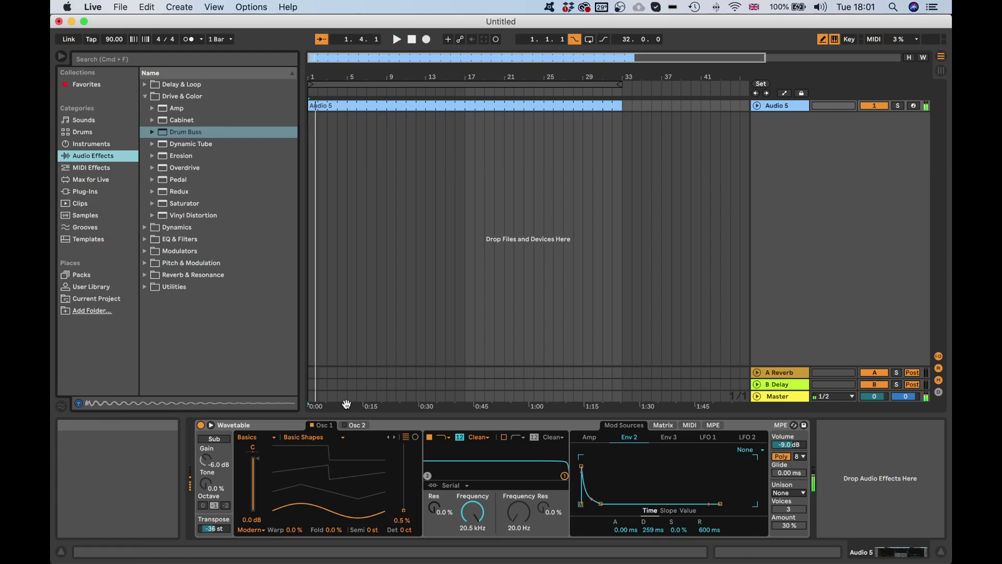
# Load PrandomMap5 from the Max for Live browser onto Audio 5, ahead of Wavetable
pyautogui.click(86, 179)
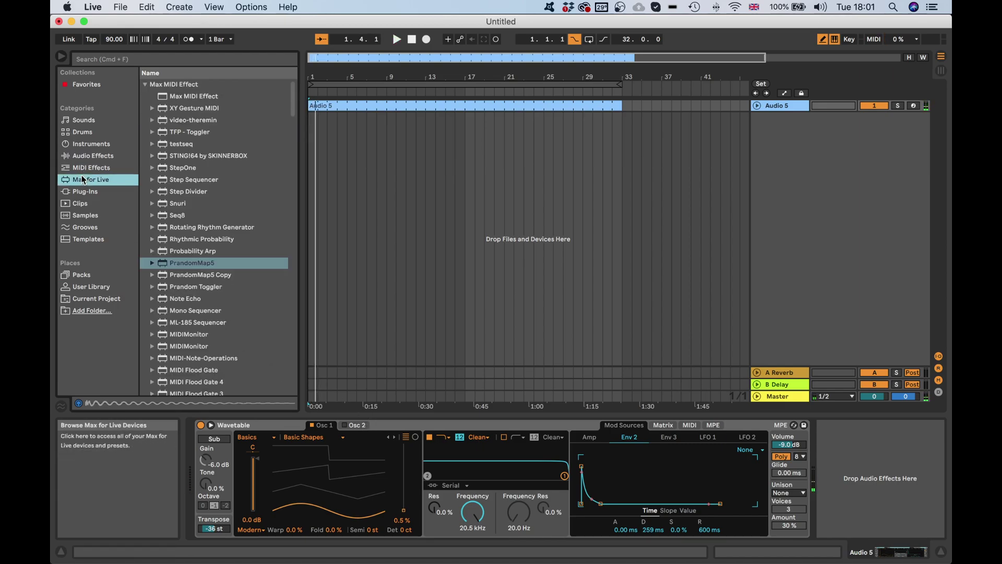
pyautogui.click(102, 60)
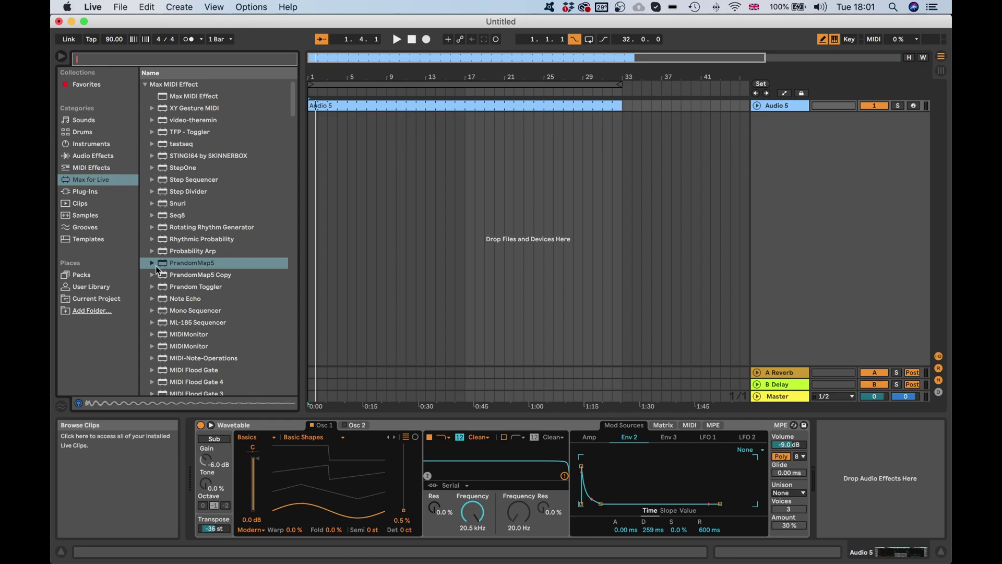
pyautogui.doubleClick(175, 263)
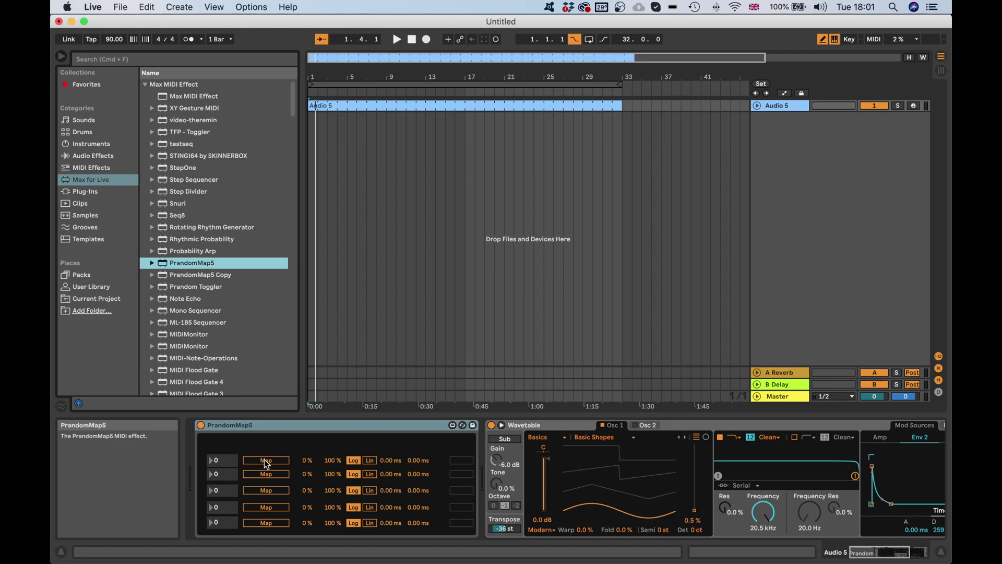
# Map PrandomMap5's first slot to Wavetable's Osc 1 Position with a 0–20% range
pyautogui.click(264, 459)
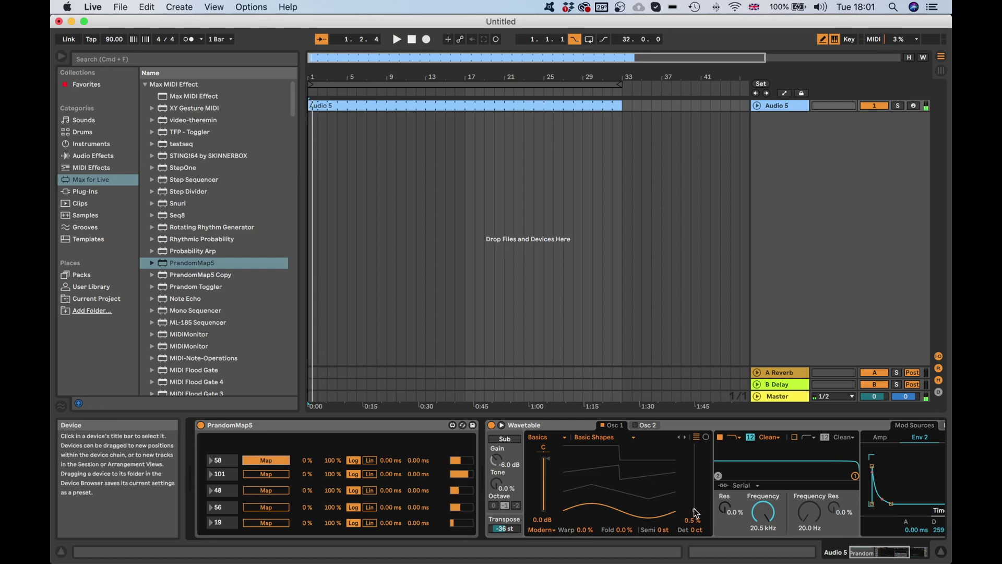
pyautogui.click(695, 510)
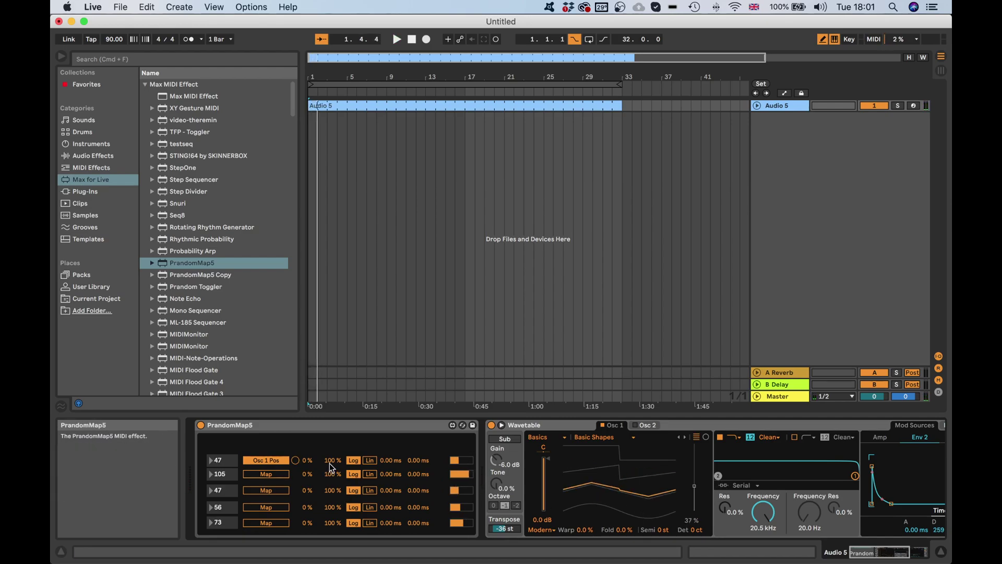
pyautogui.moveTo(331, 465); pyautogui.dragTo(331, 508)
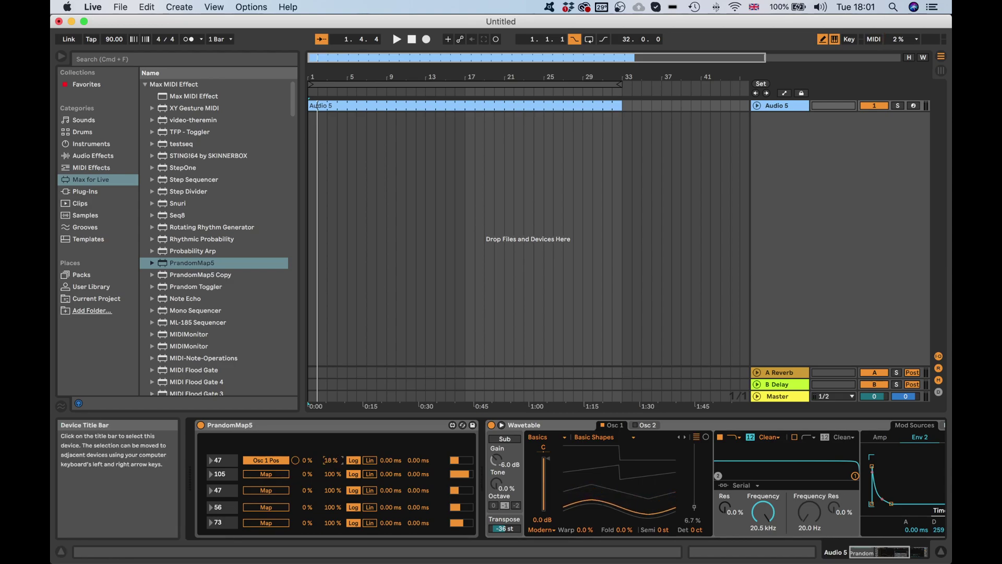
pyautogui.press('space')
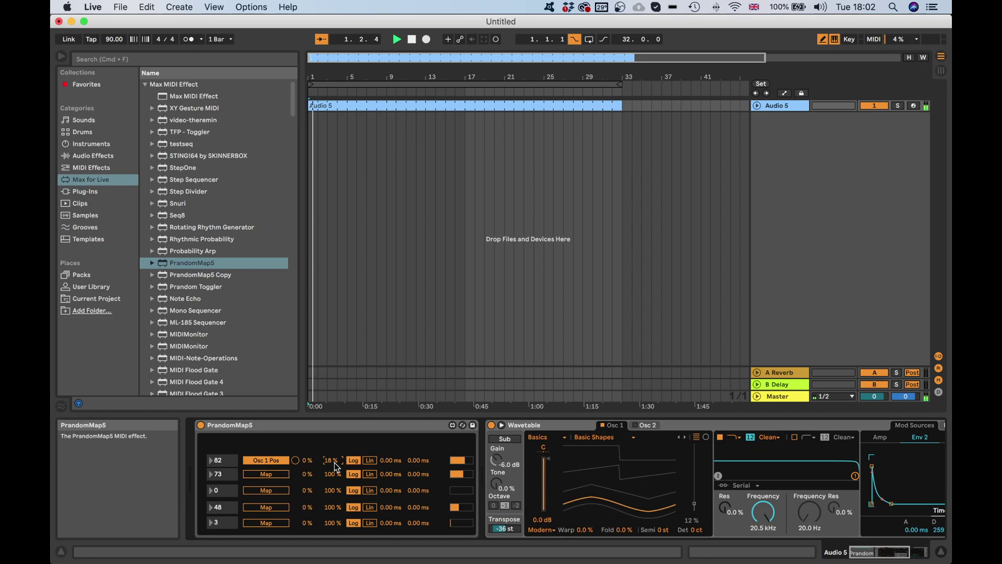
pyautogui.moveTo(336, 467); pyautogui.dragTo(332, 465)
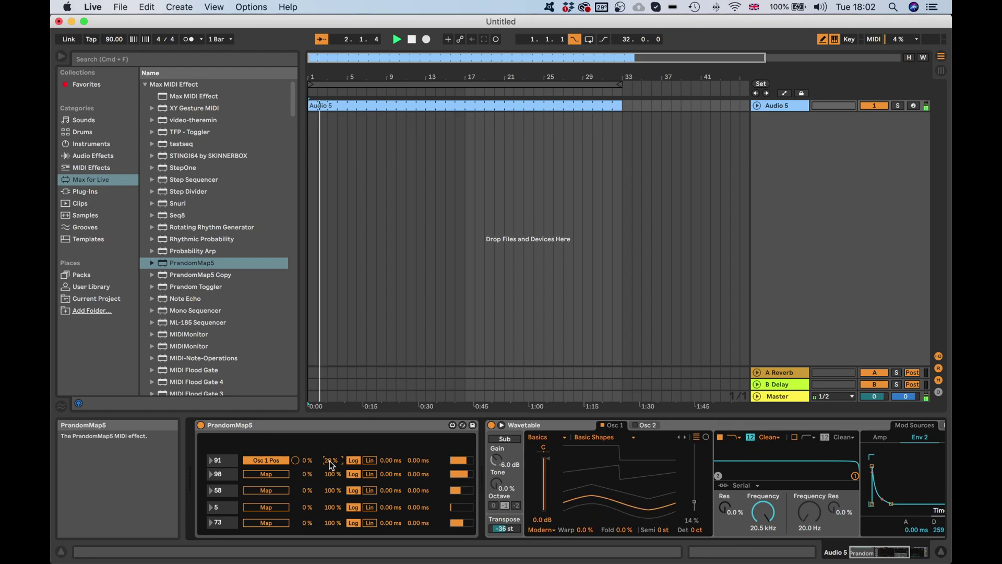
# Map the second slot to Wavetable's Env 2 Decay (about 7–60%) and play it
pyautogui.click(266, 475)
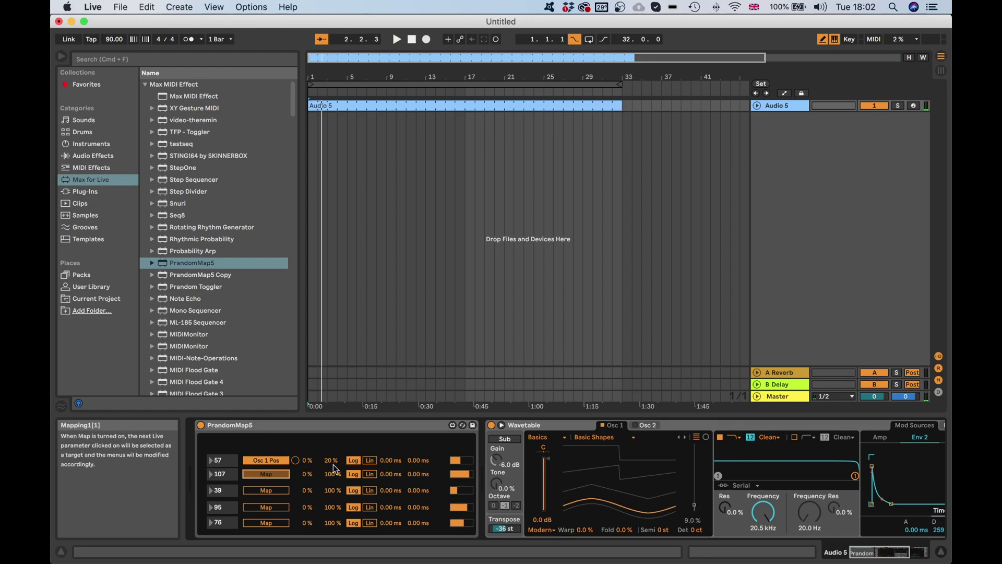
pyautogui.click(694, 505)
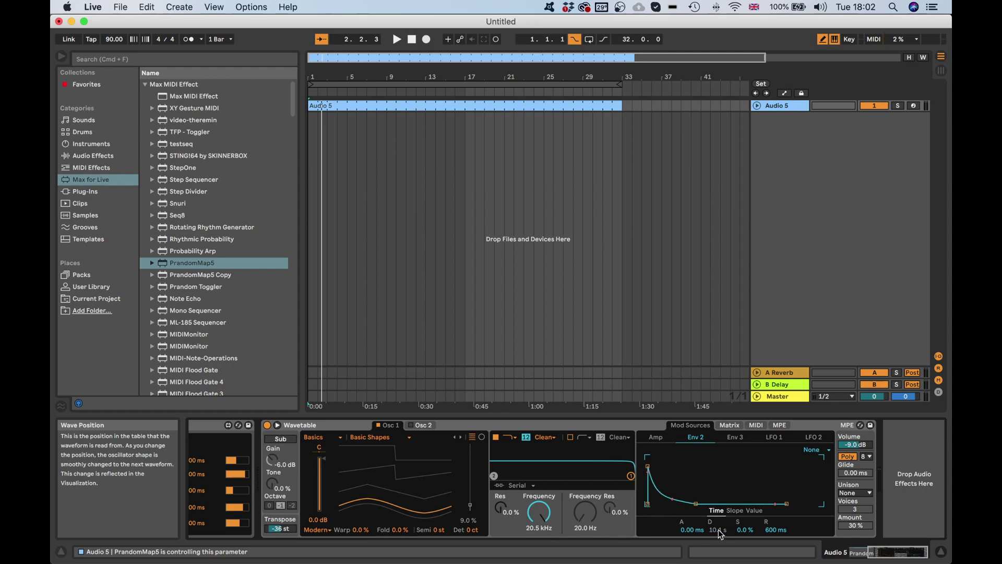
pyautogui.hscroll(-5, 485, 511)
pyautogui.press('space')
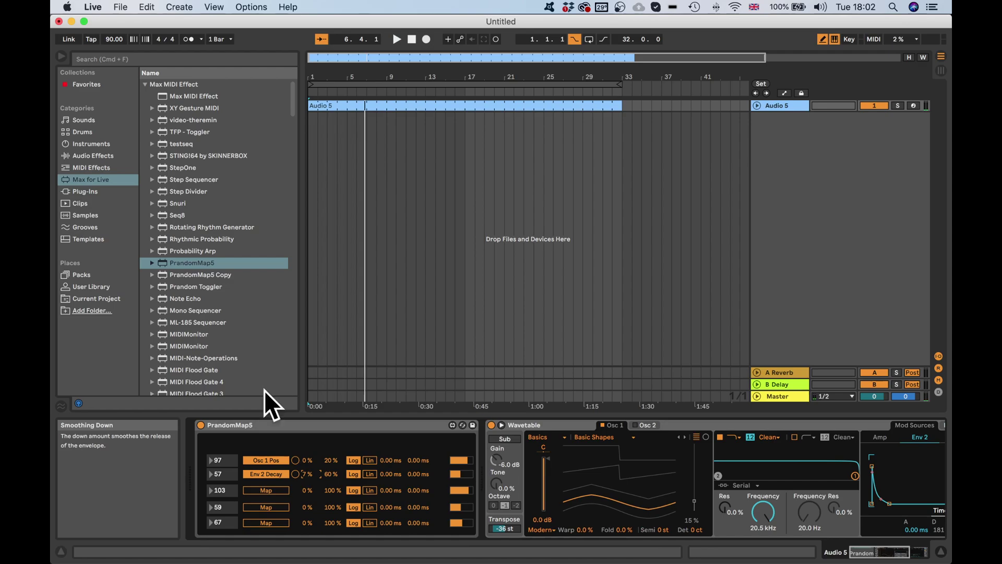
# Add Saturator from the Audio Effects Drive & Color list after Wavetable on Audio 5
pyautogui.click(113, 157)
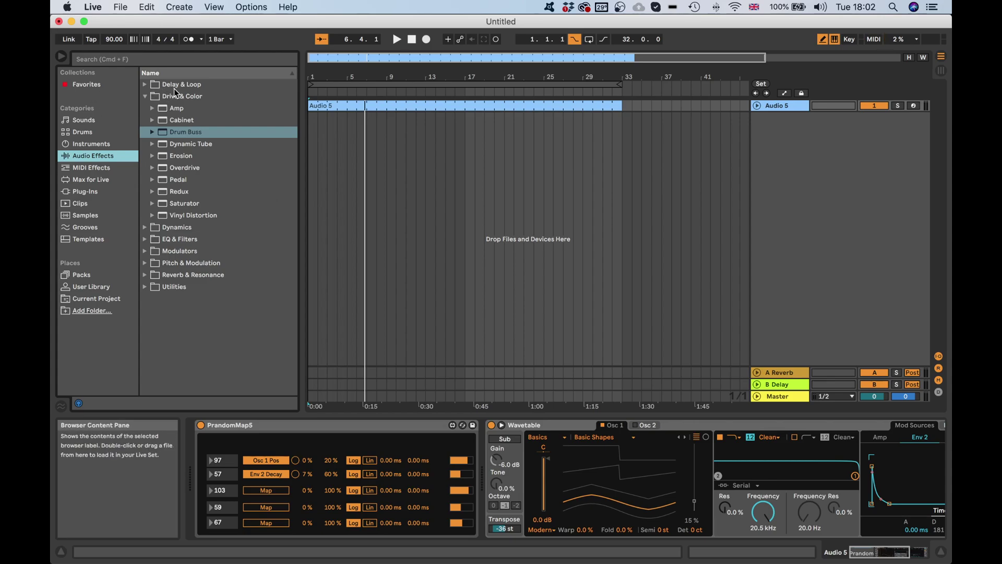
pyautogui.click(110, 144)
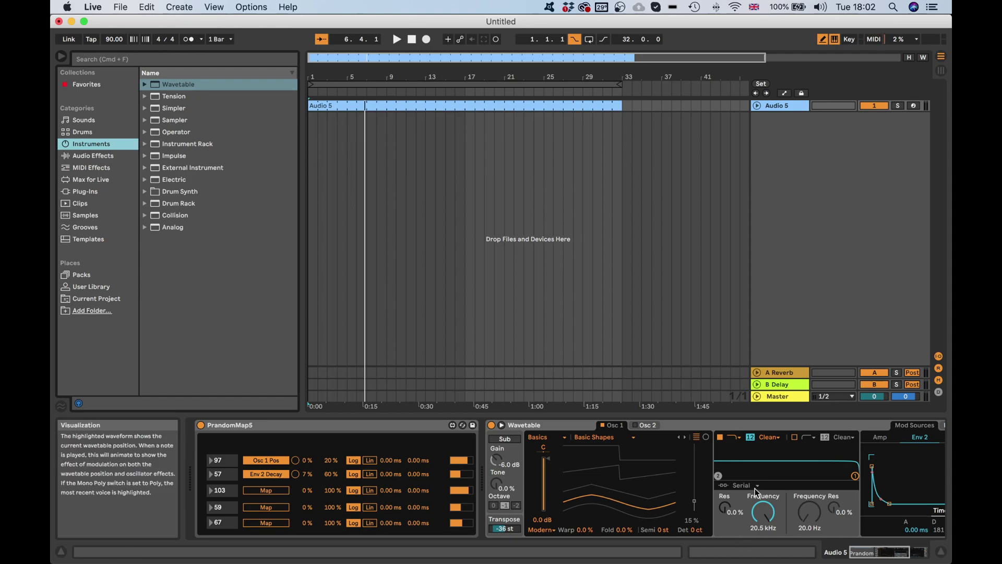
pyautogui.click(93, 156)
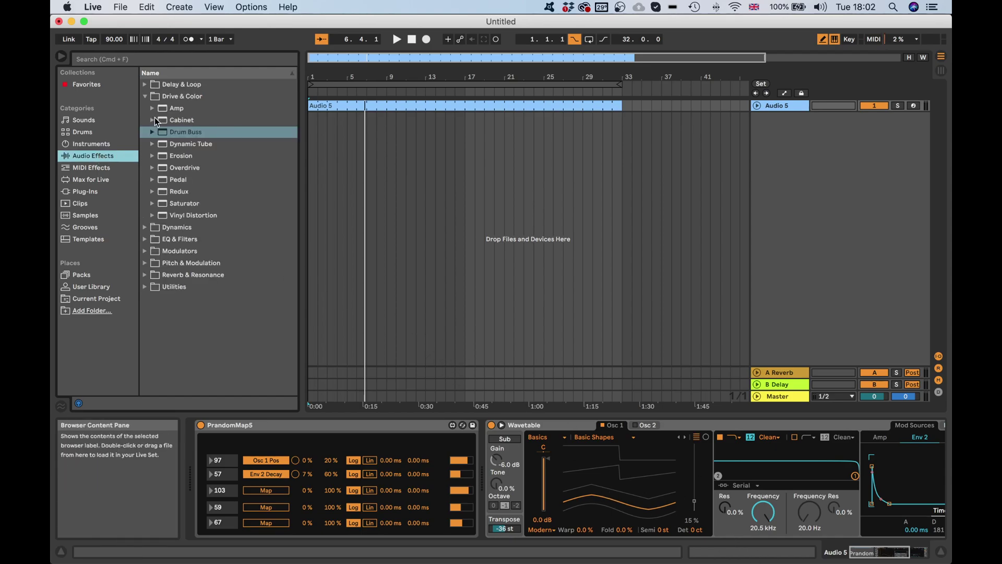
pyautogui.click(197, 207)
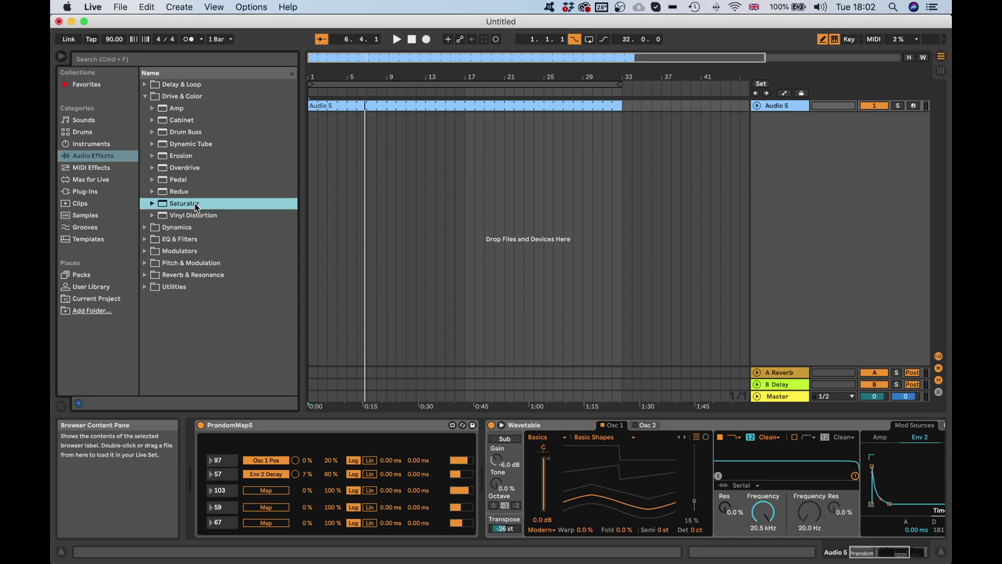
pyautogui.doubleClick(197, 208)
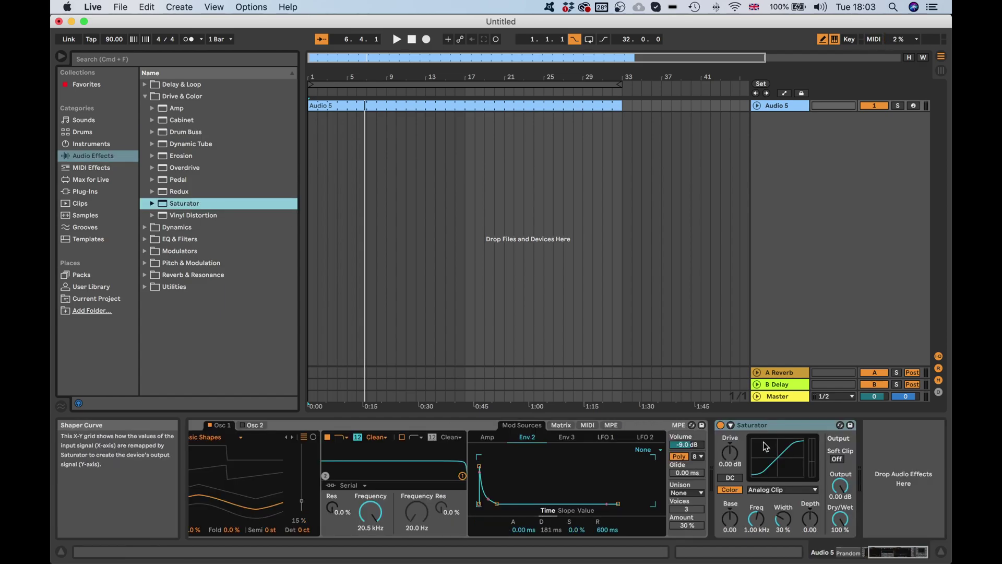
# Set Saturator's curve to Sinoid Fold and enable Soft Clip
pyautogui.click(772, 491)
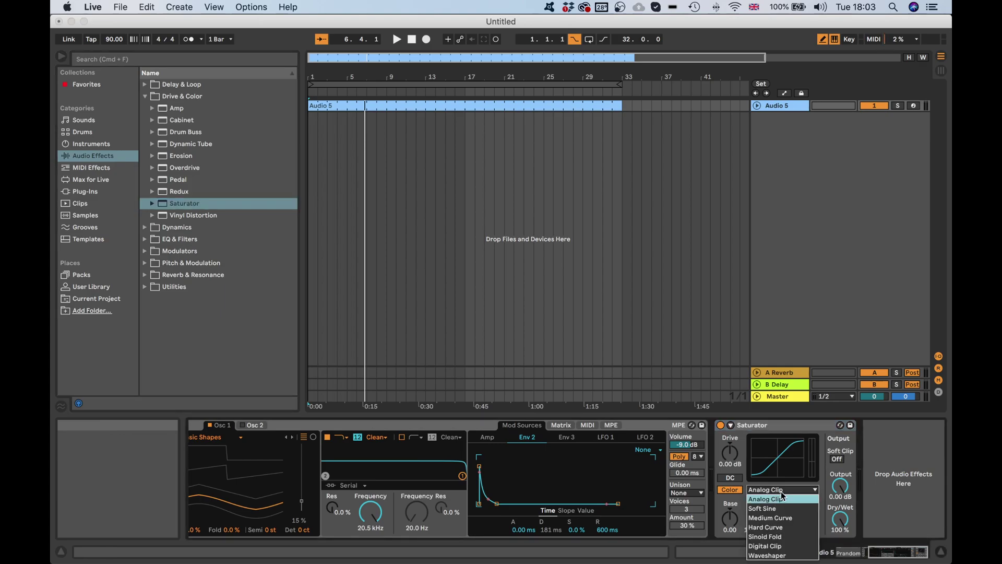
pyautogui.click(785, 535)
pyautogui.click(836, 459)
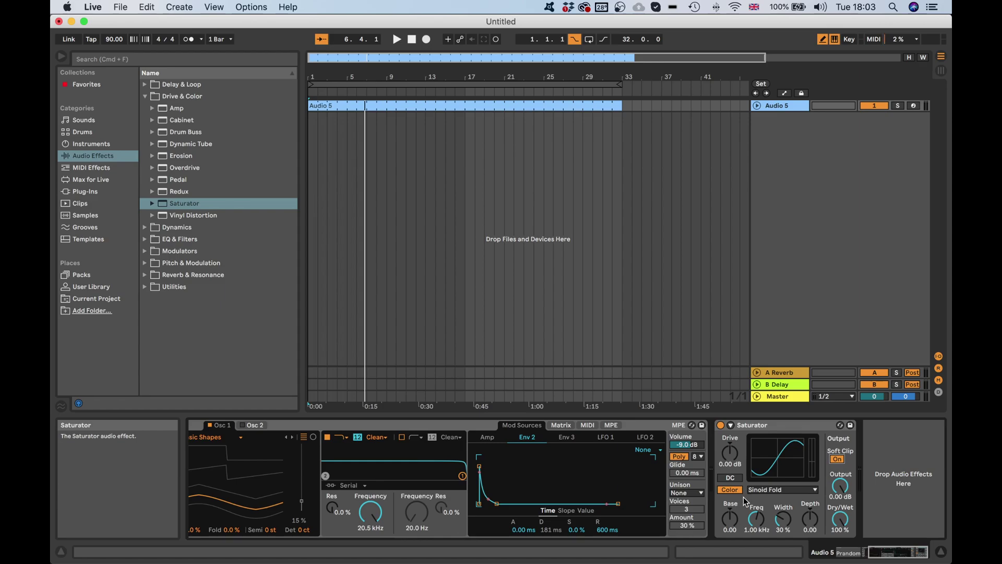
# Raise Saturator's Drive to 6.86 dB and its Base to 21.1 during playback
pyautogui.press('space')
pyautogui.moveTo(732, 455); pyautogui.dragTo(732, 444)
pyautogui.moveTo(730, 518); pyautogui.dragTo(730, 505)
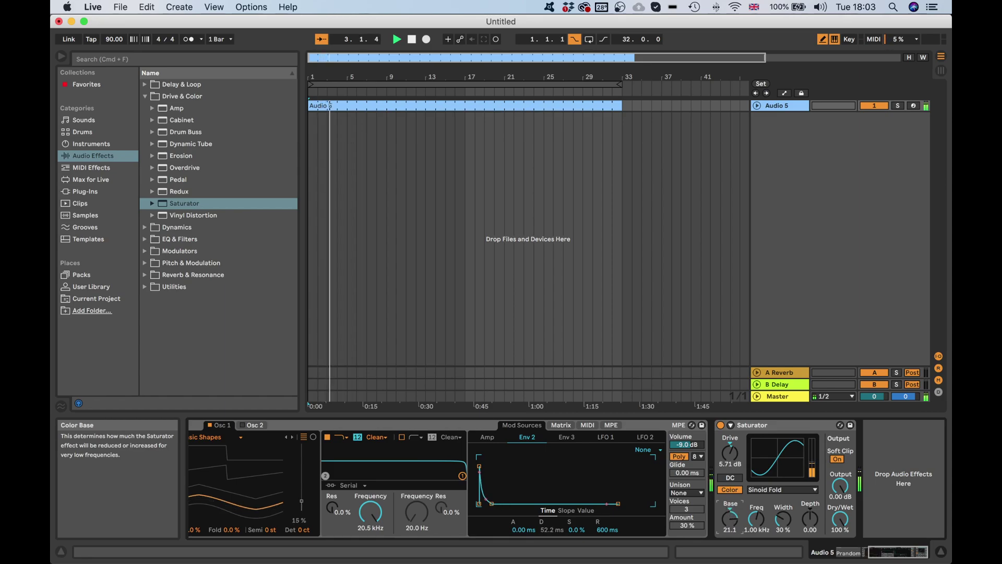
pyautogui.moveTo(731, 462); pyautogui.dragTo(730, 461)
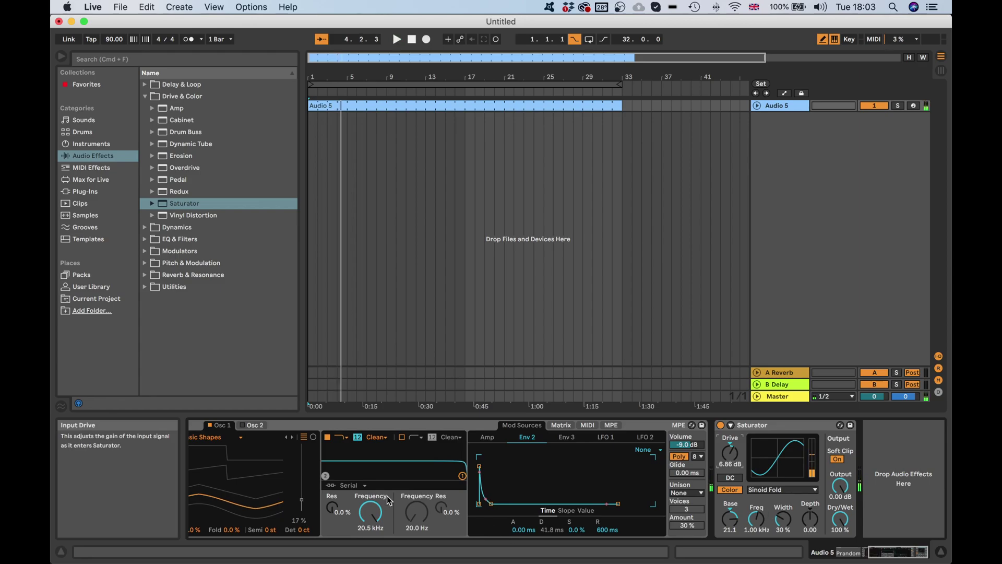
pyautogui.hscroll(-5, 370, 499)
pyautogui.hscroll(8, 401, 495)
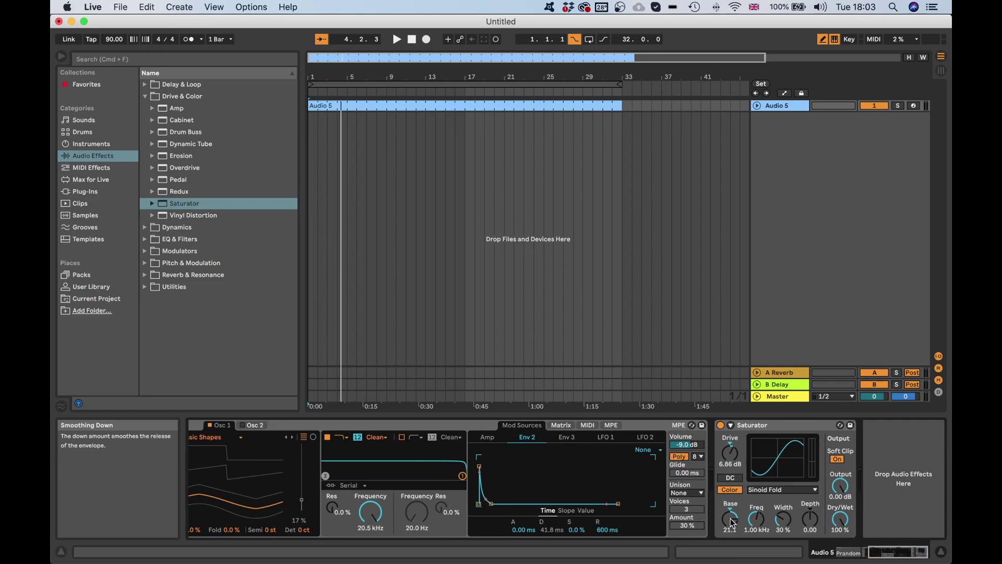
# Set PrandomMap5's Drive randomisation range to 46%–69% and play it
pyautogui.hscroll(-5, 565, 509)
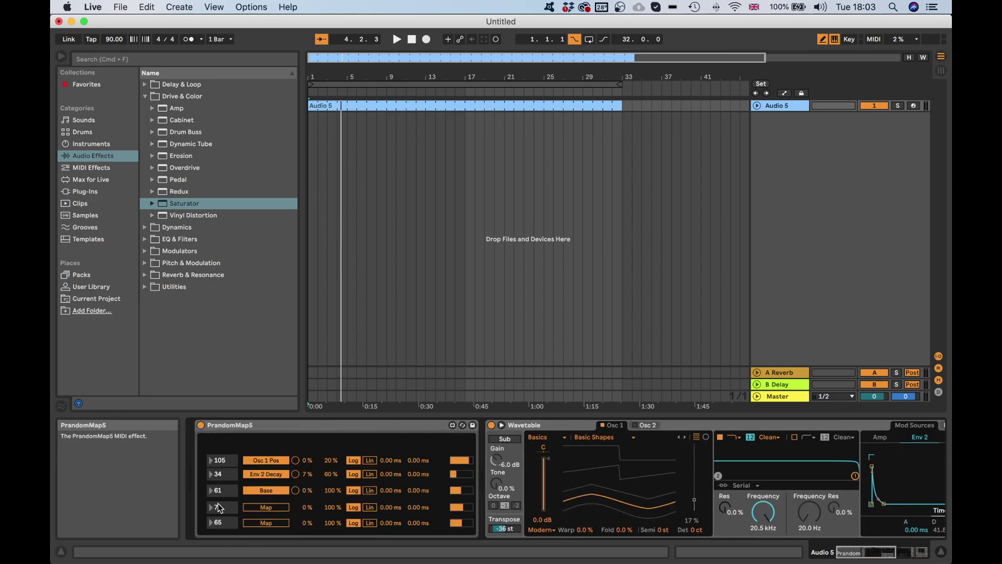
pyautogui.hscroll(8, 564, 507)
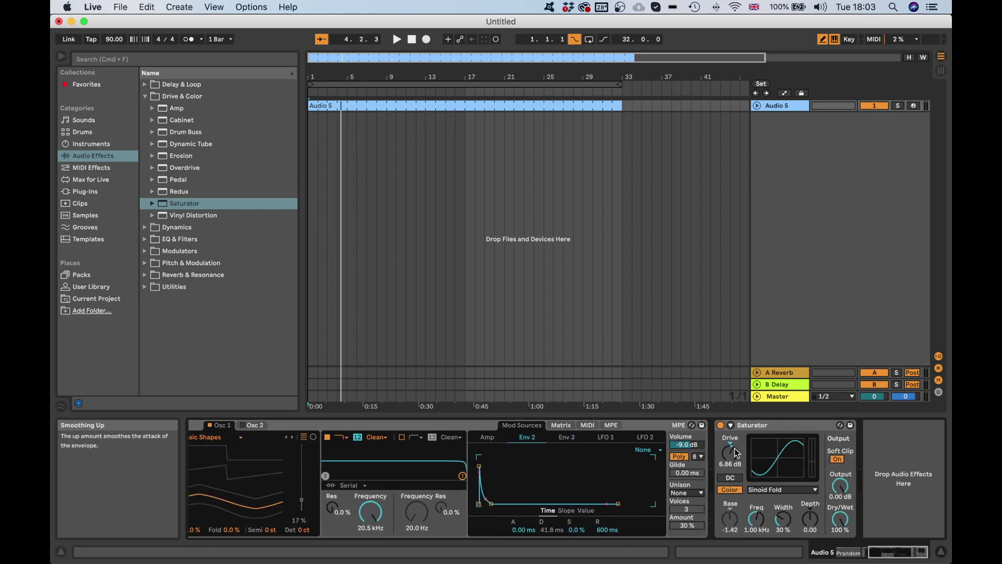
pyautogui.hscroll(-8, 461, 497)
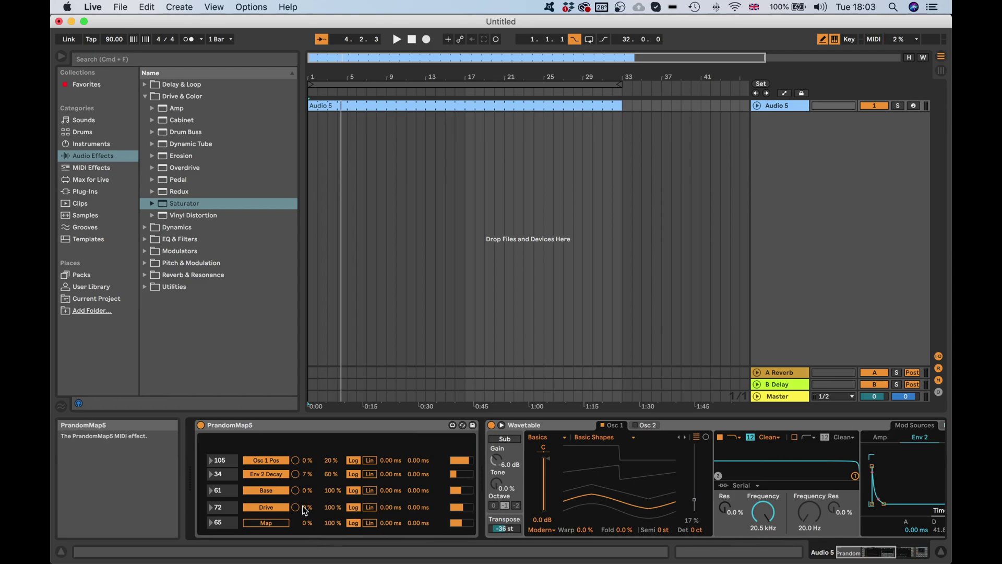
pyautogui.moveTo(307, 507); pyautogui.dragTo(307, 498)
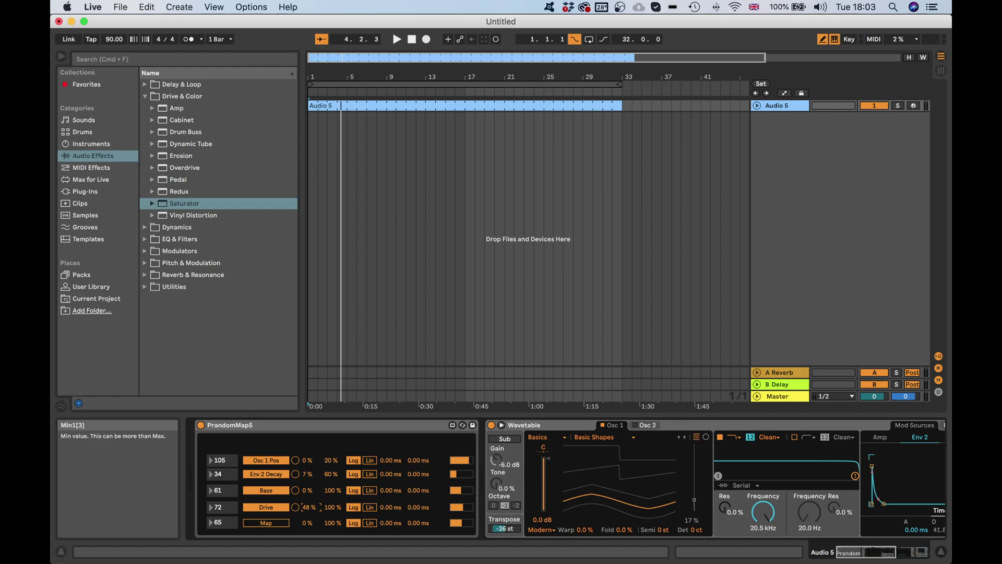
pyautogui.click(332, 507)
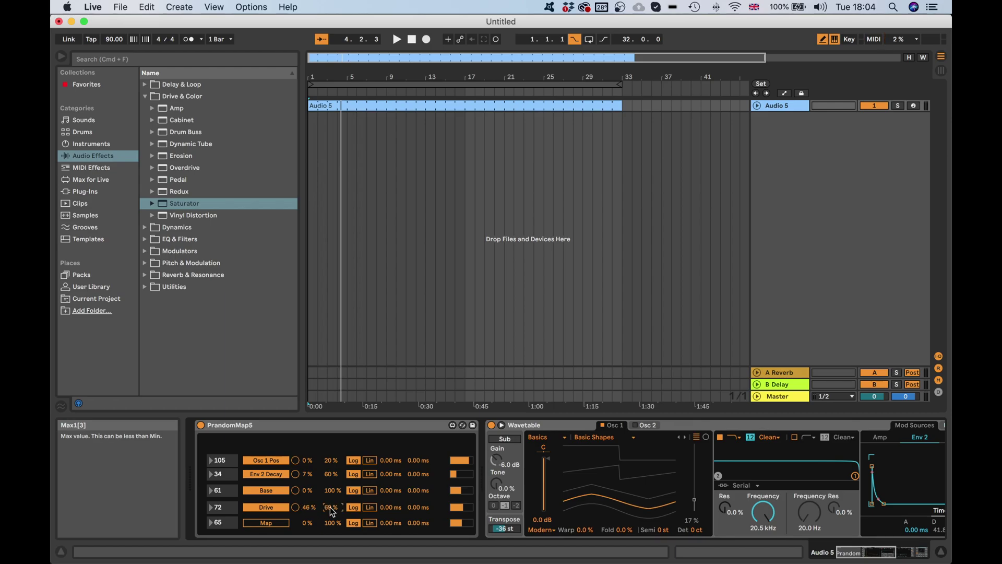
pyautogui.press('space')
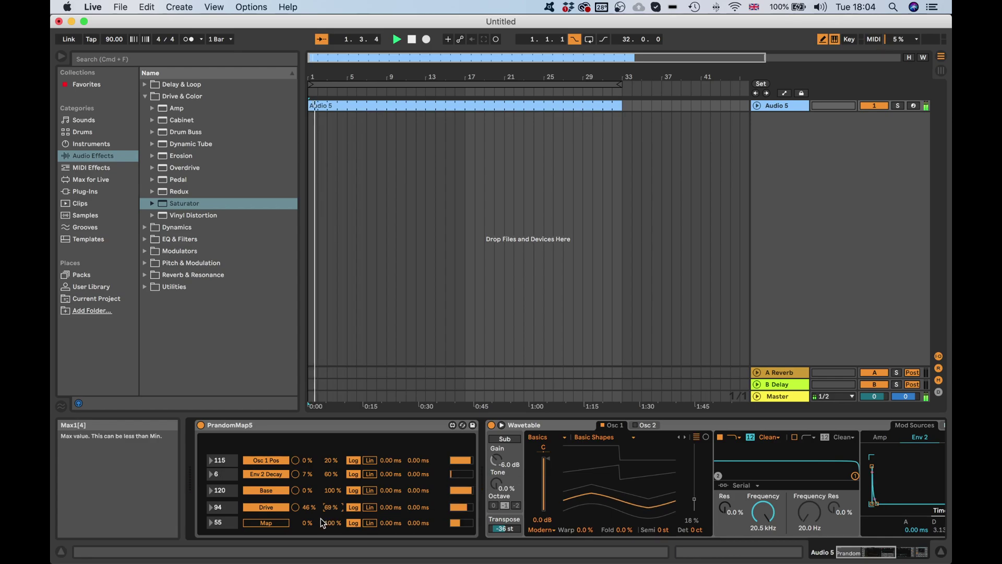
# Narrow the Base slot's randomisation range to 24%–77%
pyautogui.moveTo(332, 523); pyautogui.dragTo(308, 514)
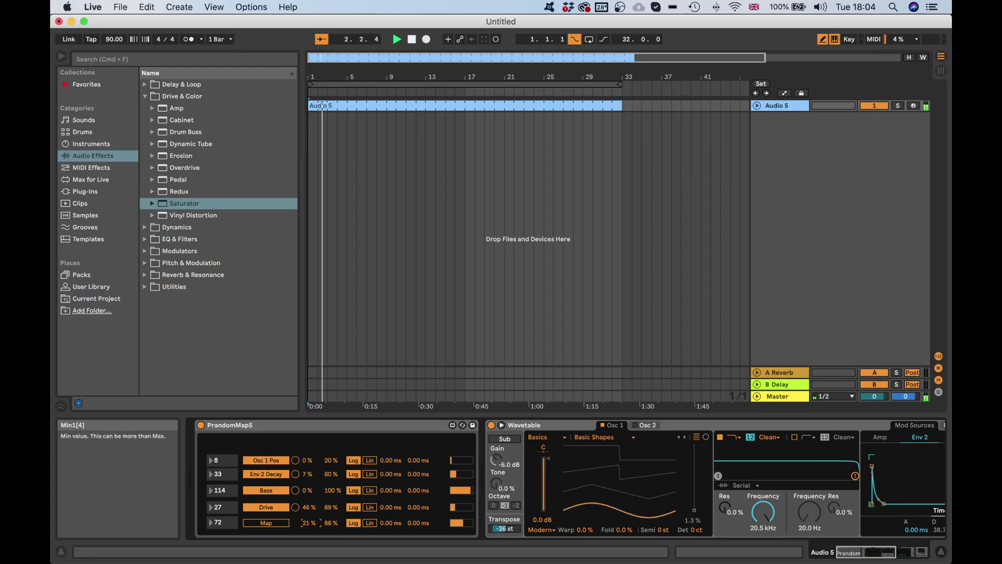
pyautogui.click(277, 524)
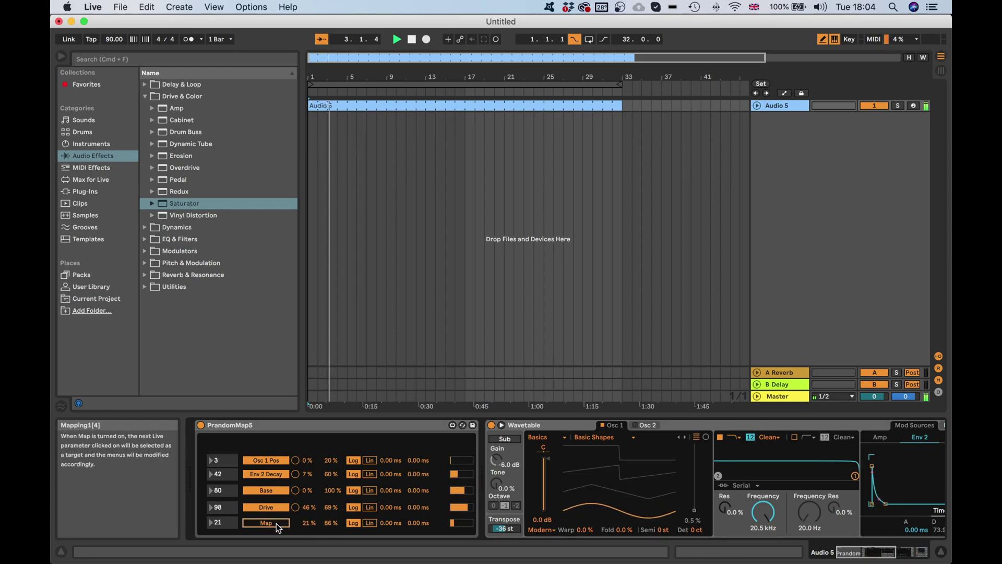
pyautogui.click(319, 491)
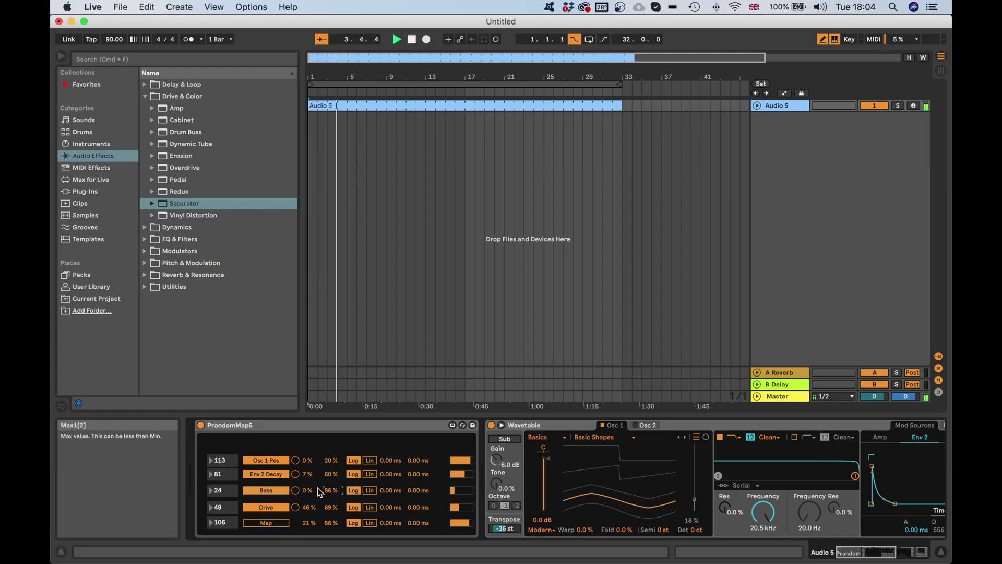
pyautogui.moveTo(317, 488); pyautogui.dragTo(332, 495)
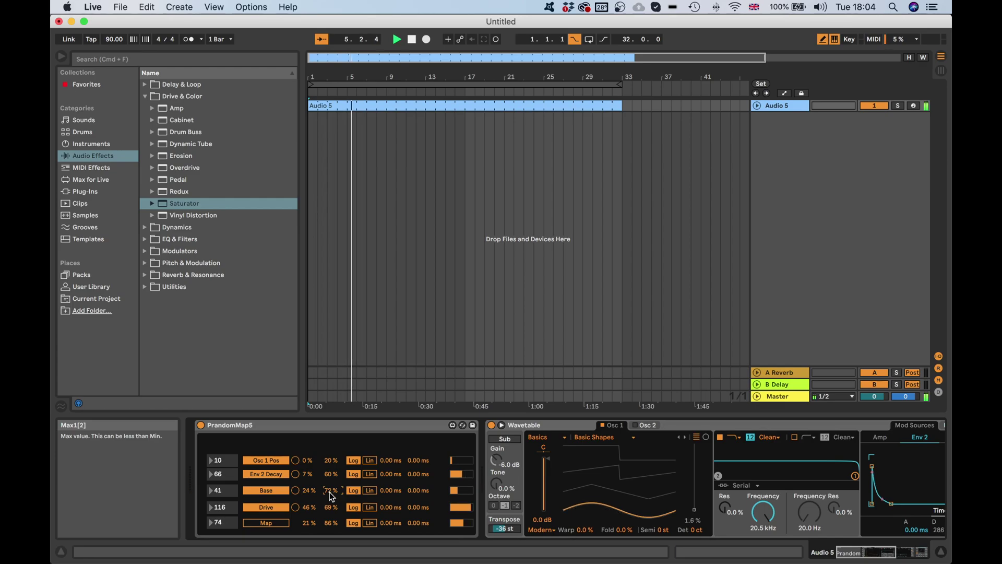
# Lower Saturator's Output, set Depth to 9.90, raise Base max to 80%, lower Osc 1 Pos max
pyautogui.hscroll(10, 403, 500)
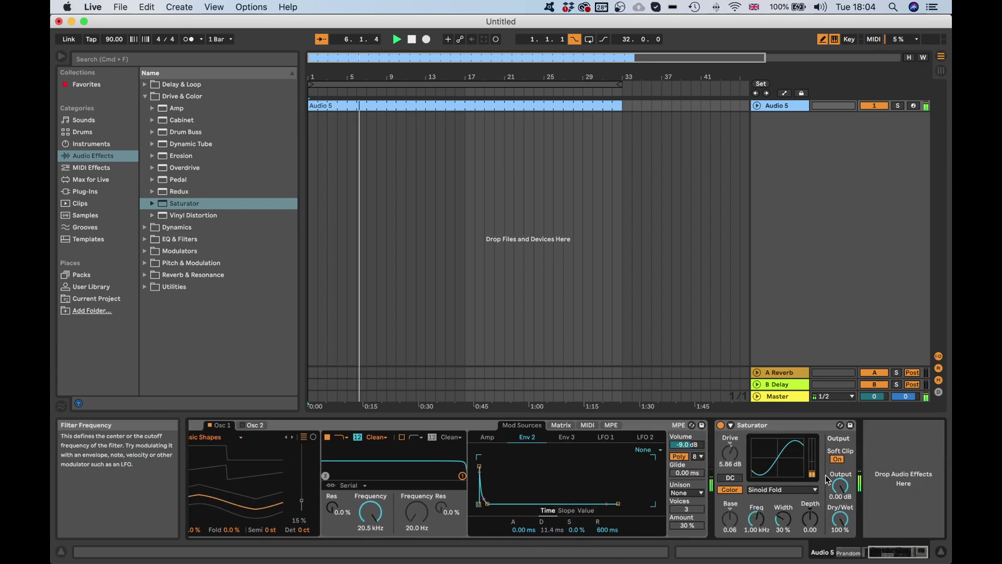
pyautogui.moveTo(840, 485); pyautogui.dragTo(840, 528)
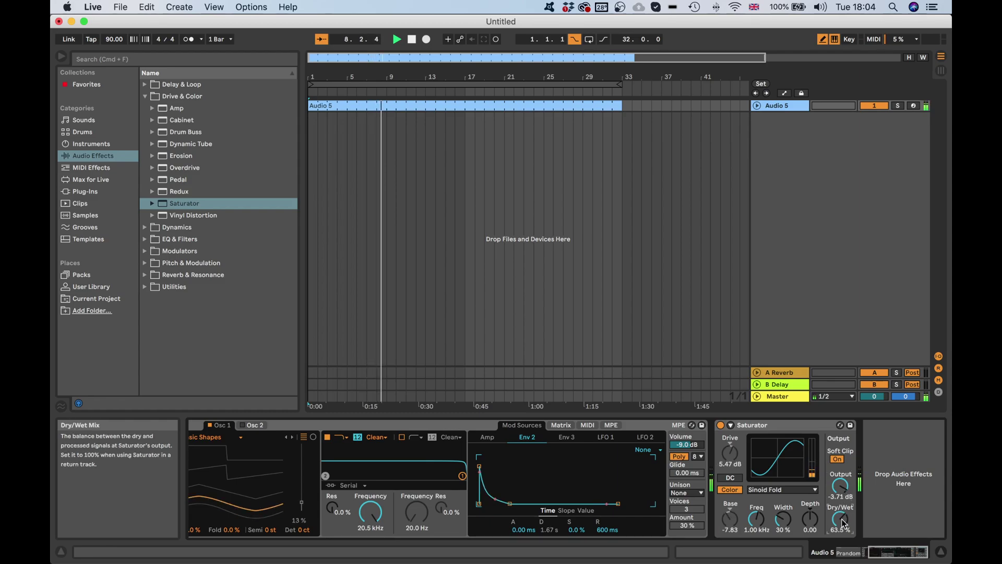
pyautogui.moveTo(808, 525); pyautogui.dragTo(771, 514)
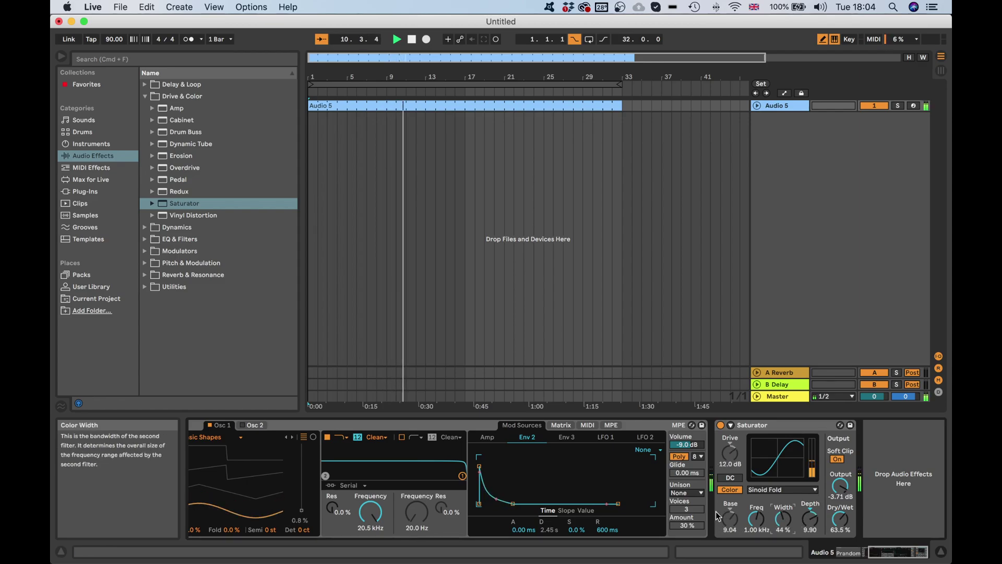
pyautogui.hscroll(-6, 574, 512)
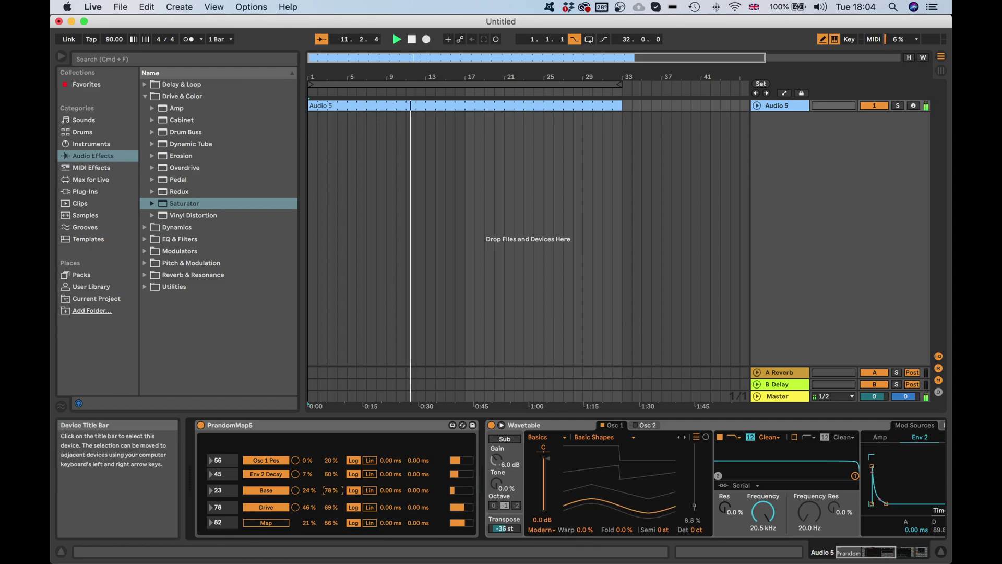
pyautogui.moveTo(331, 492); pyautogui.dragTo(331, 489)
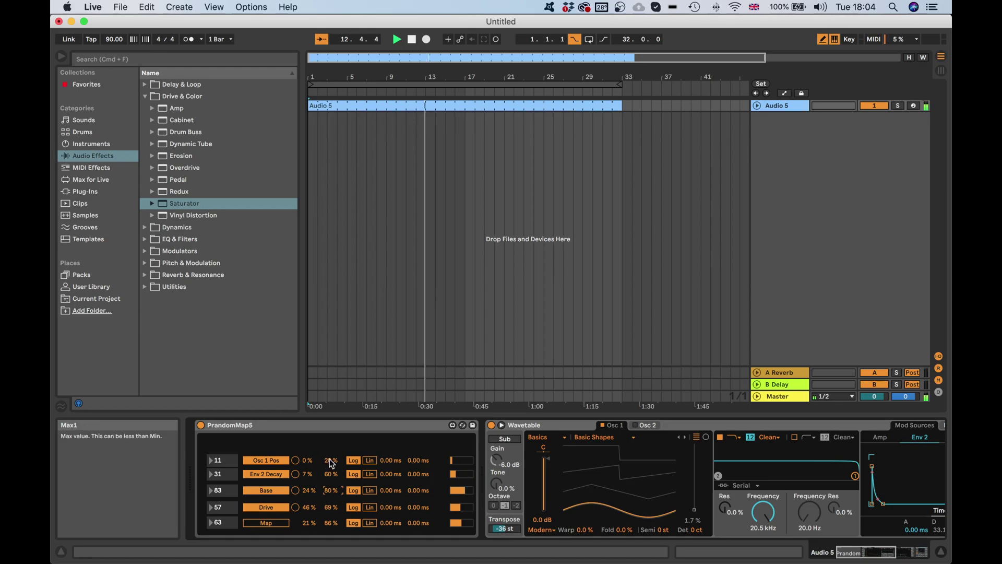
pyautogui.moveTo(331, 463); pyautogui.dragTo(331, 463)
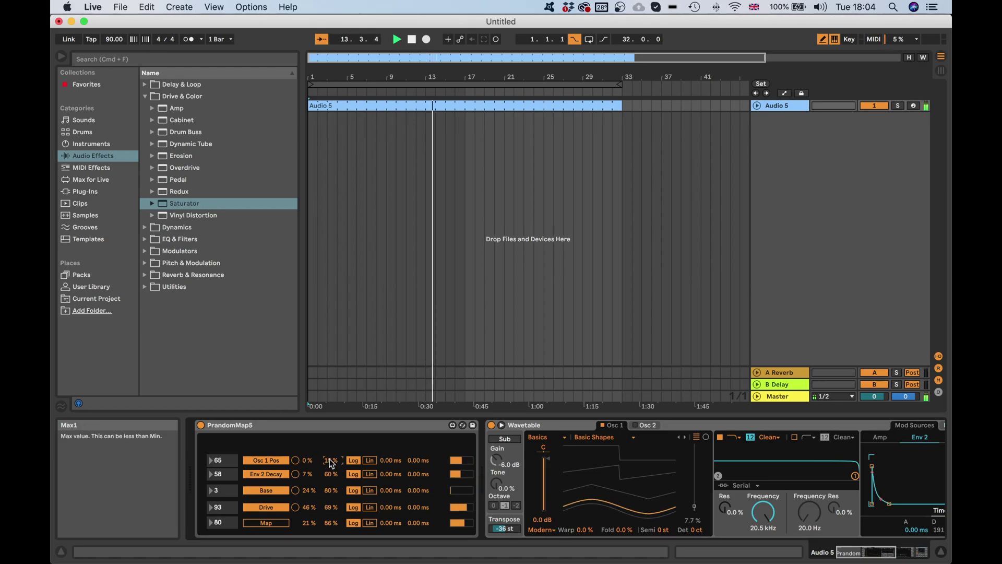
# Stop playback and group the Saturator into an Audio Effect Rack with Cmd+G
pyautogui.press('space')
pyautogui.hscroll(15, 515, 493)
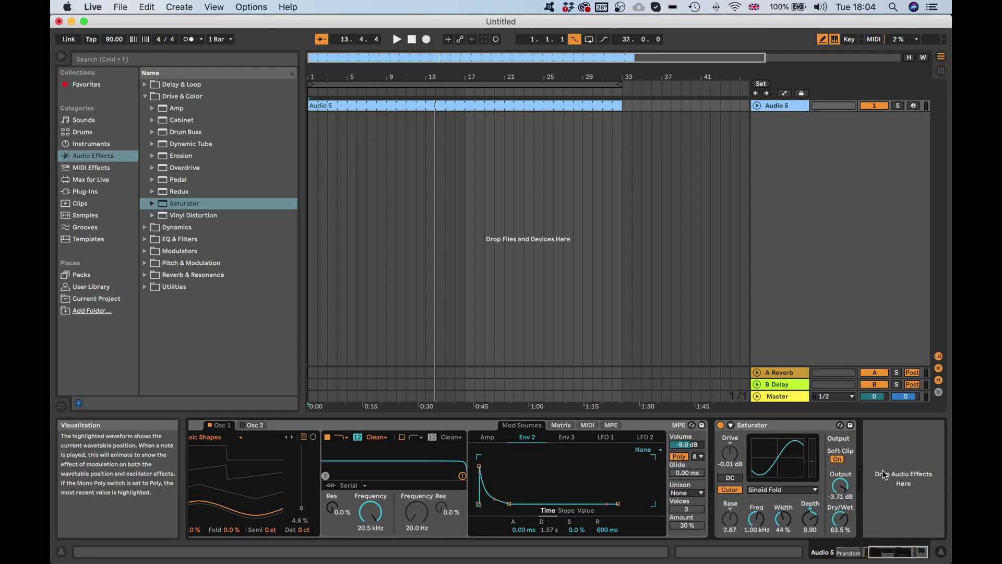
pyautogui.click(771, 425)
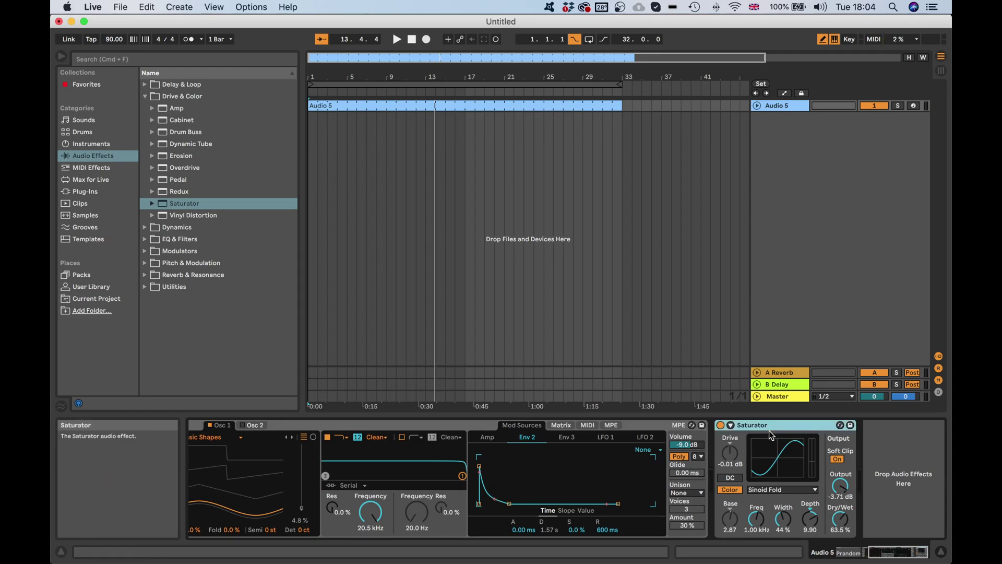
pyautogui.press('super+g')
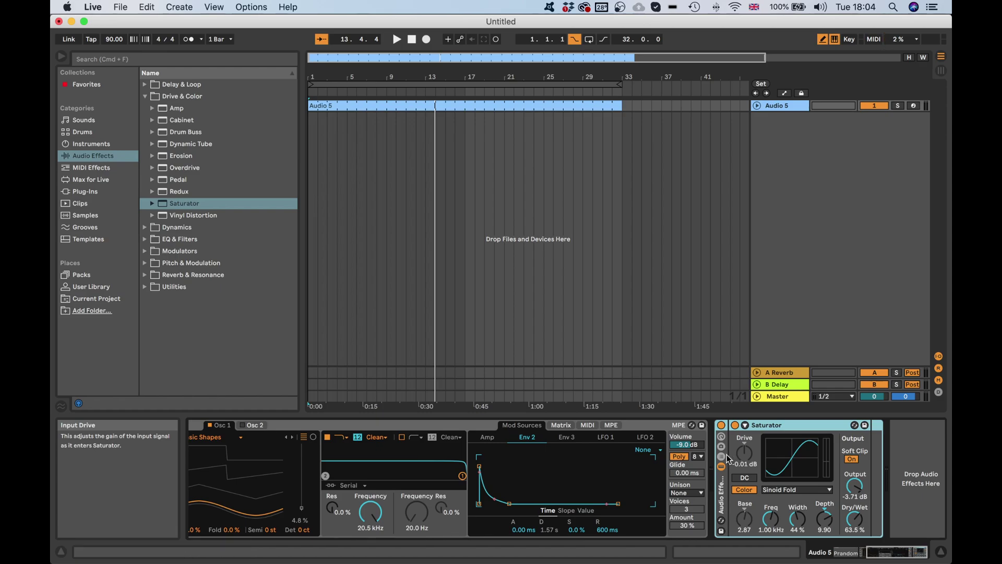
# Add Redux as a second parallel chain in the rack, solo that chain, and play
pyautogui.press('super+g')
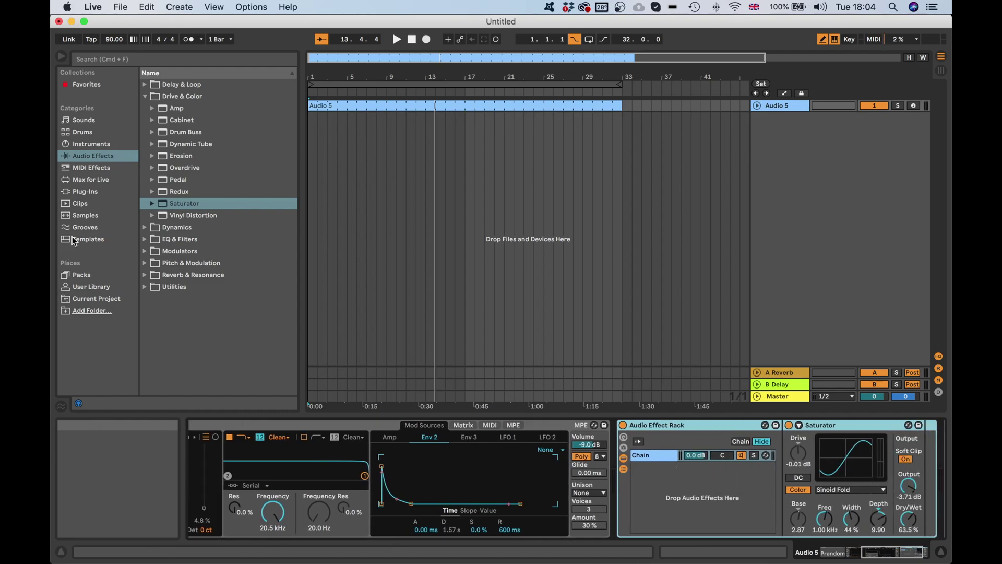
pyautogui.click(184, 193)
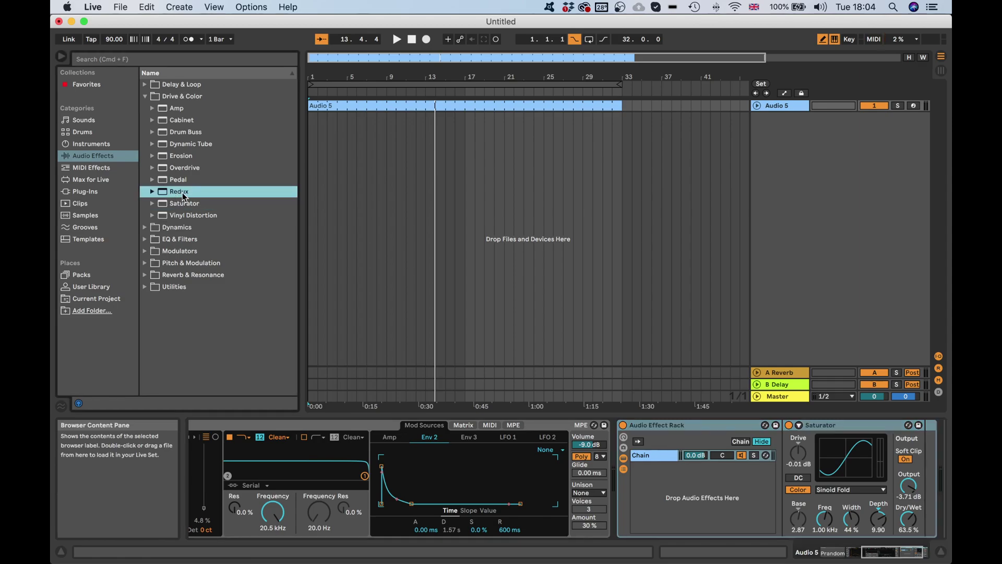
pyautogui.moveTo(500, 416); pyautogui.dragTo(657, 488)
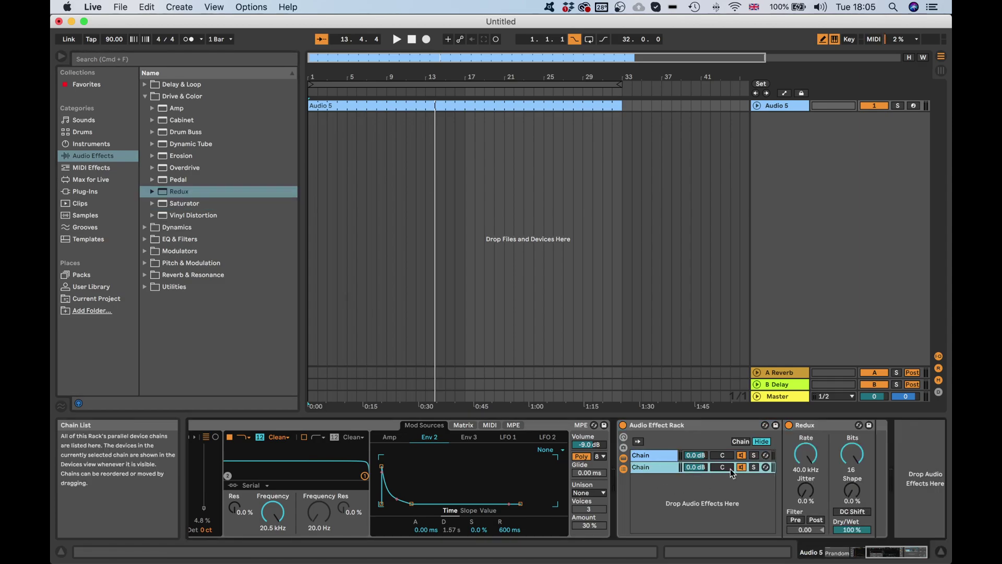
pyautogui.click(752, 467)
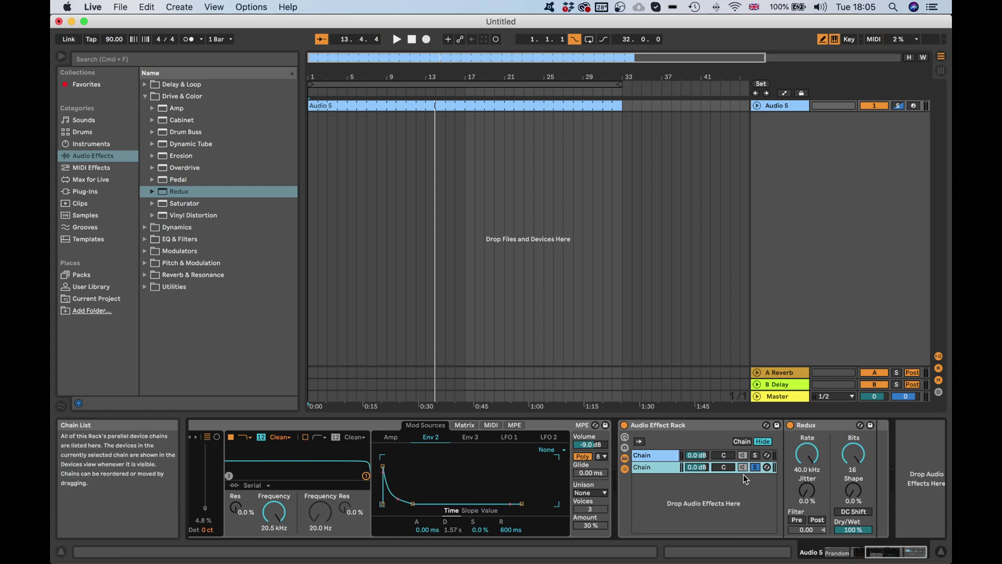
pyautogui.hscroll(1, 747, 487)
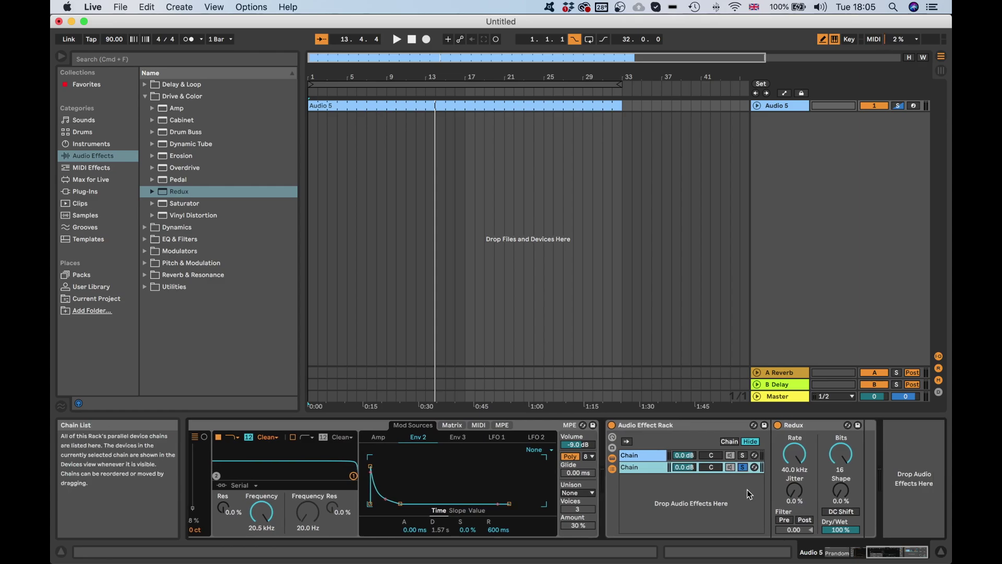
pyautogui.press('space')
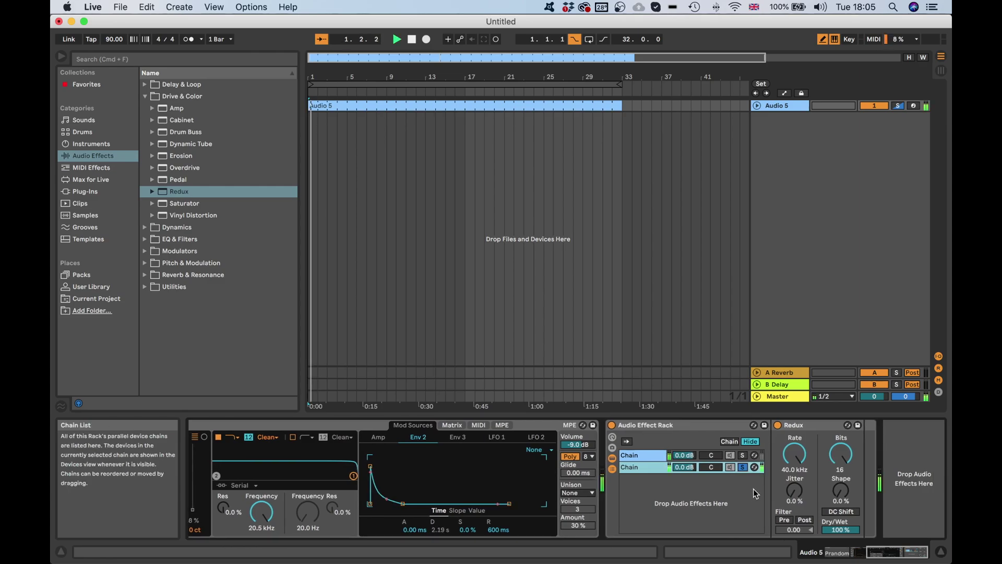
# Narrow the Env 2 Decay random range and drop Redux's sample rate to 5.92 kHz
pyautogui.hscroll(-10, 622, 486)
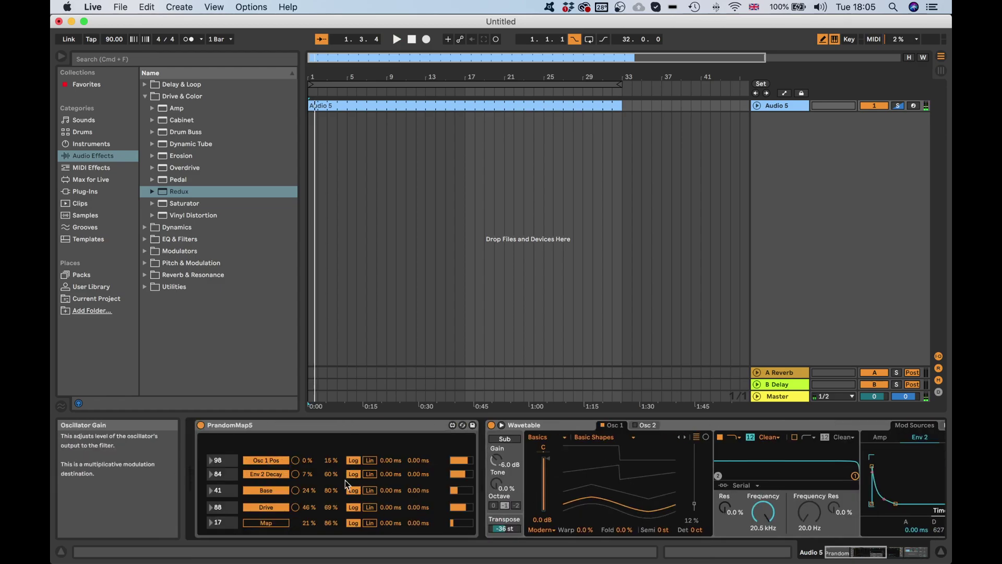
pyautogui.moveTo(330, 474); pyautogui.dragTo(330, 482)
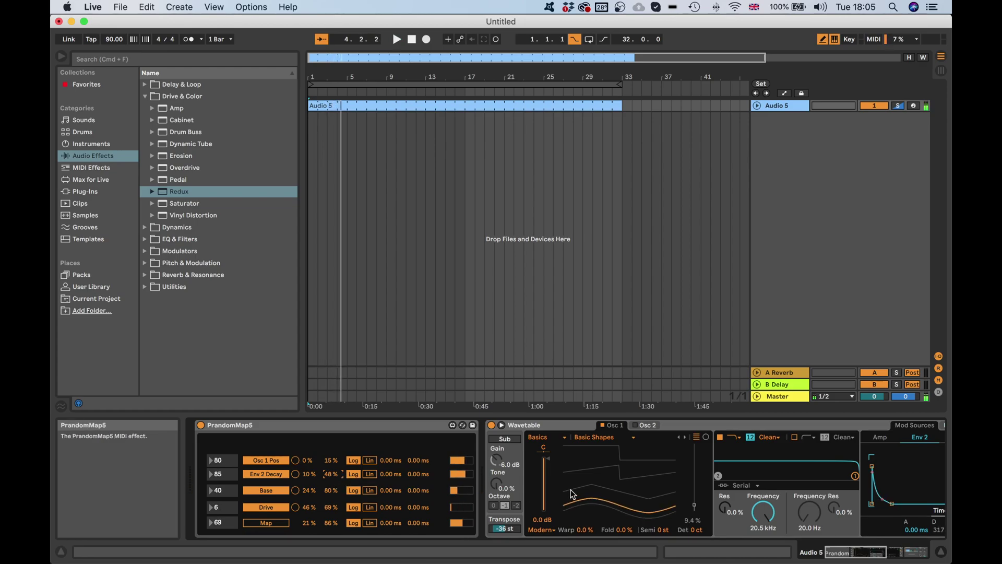
pyautogui.hscroll(10, 572, 494)
pyautogui.hscroll(-10, 508, 489)
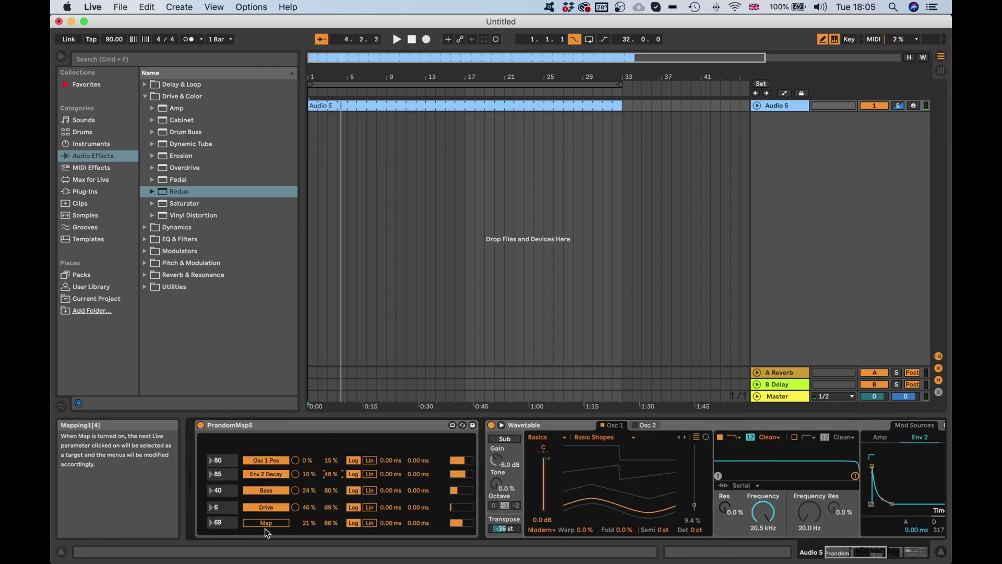
pyautogui.hscroll(10, 427, 505)
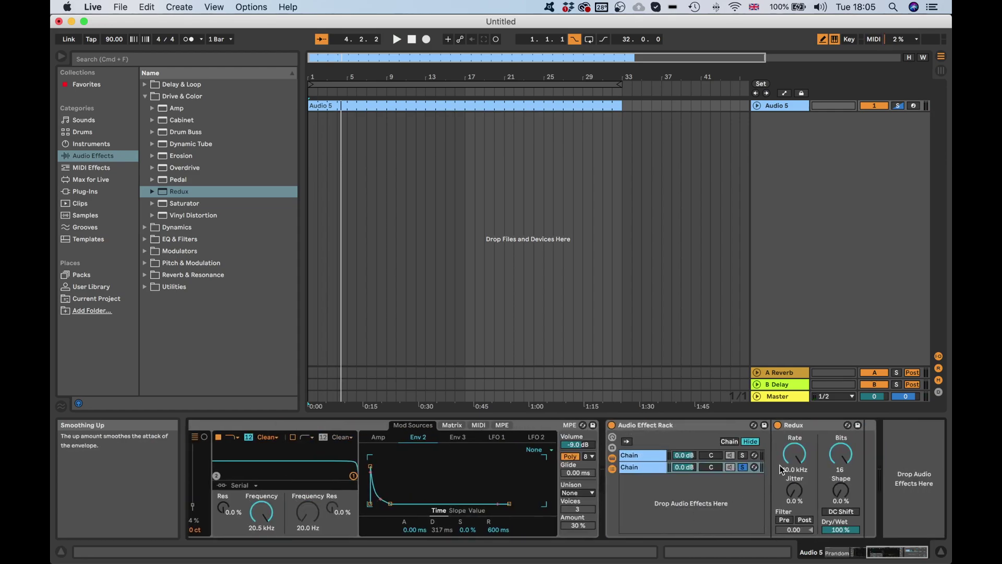
pyautogui.moveTo(791, 458); pyautogui.dragTo(791, 486)
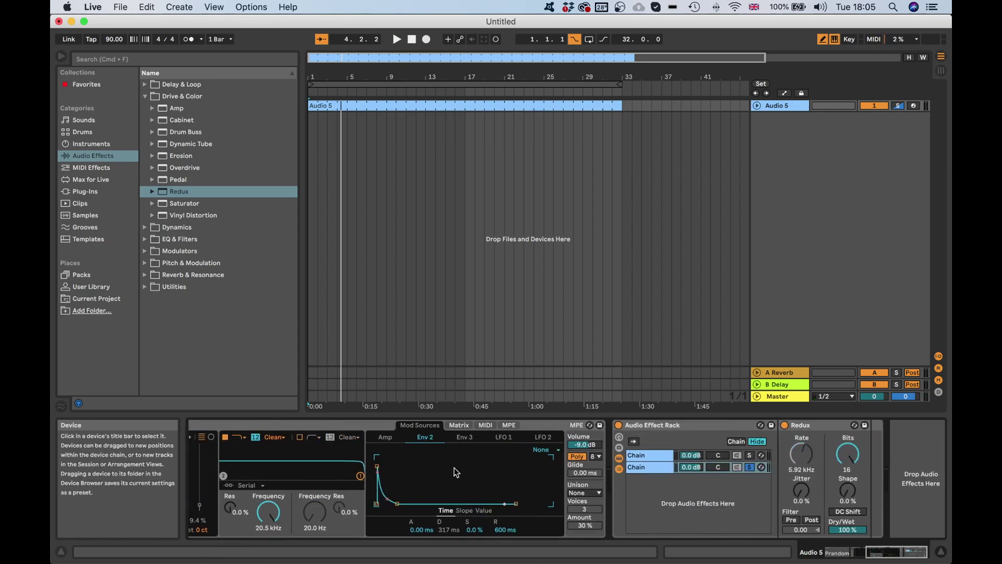
pyautogui.hscroll(-10, 456, 472)
# Load a second PrandomMap5 and turn Redux's bit depth down to 1
pyautogui.click(103, 178)
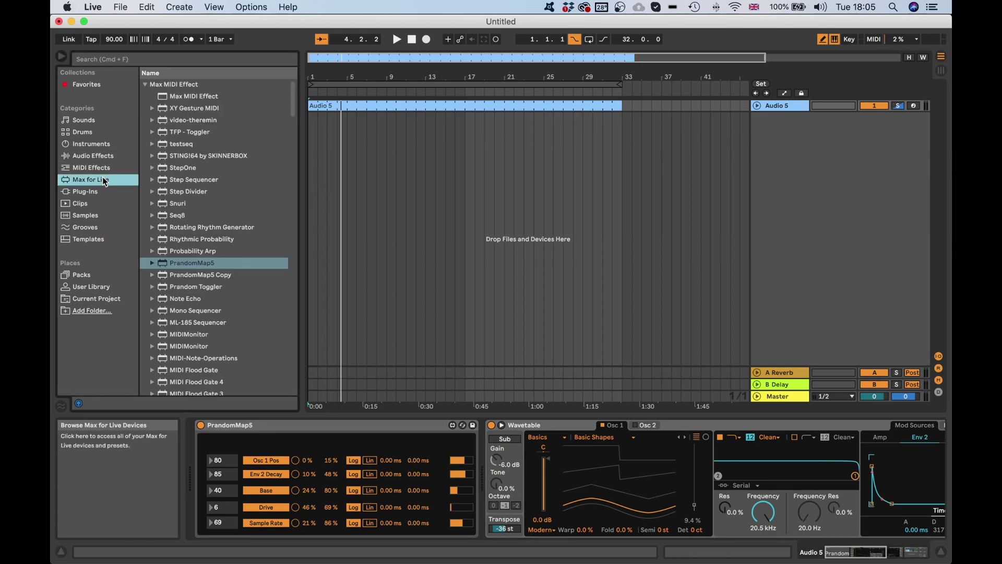
pyautogui.doubleClick(212, 264)
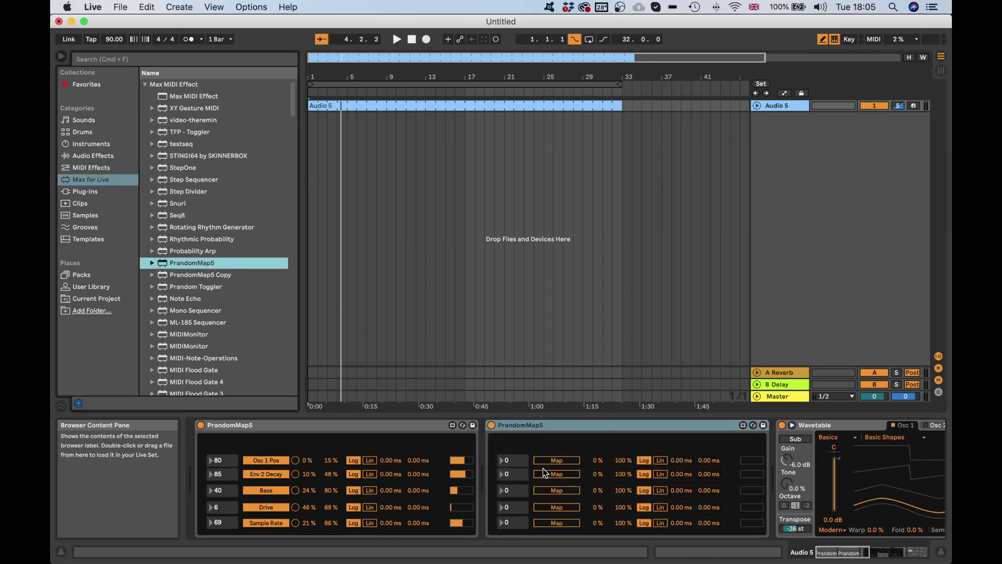
pyautogui.hscroll(10, 618, 466)
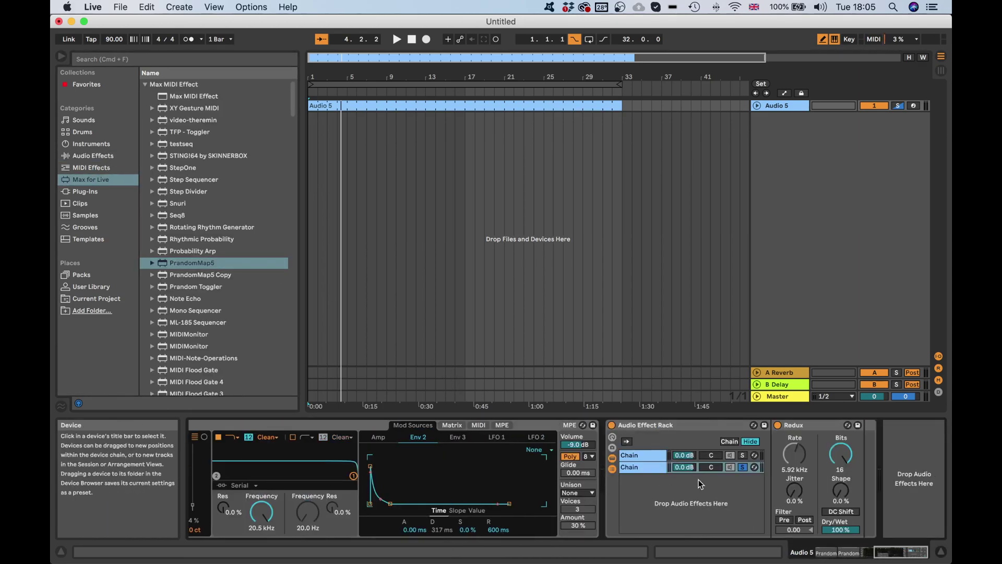
pyautogui.moveTo(842, 462); pyautogui.dragTo(839, 484)
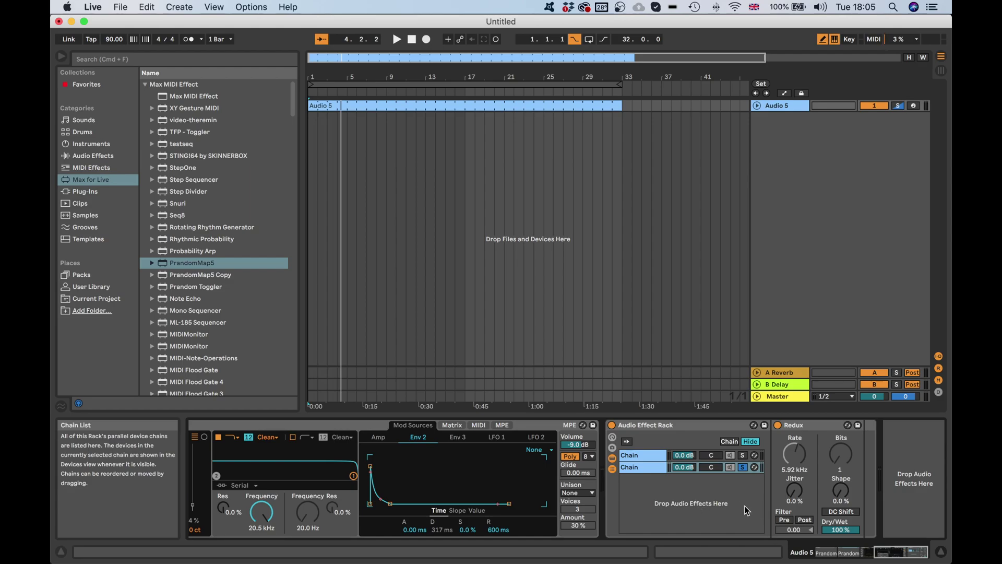
# Raise the Sample Rate minimum to 33% and Bit Depth minimum to 53%, then play
pyautogui.hscroll(-10, 554, 487)
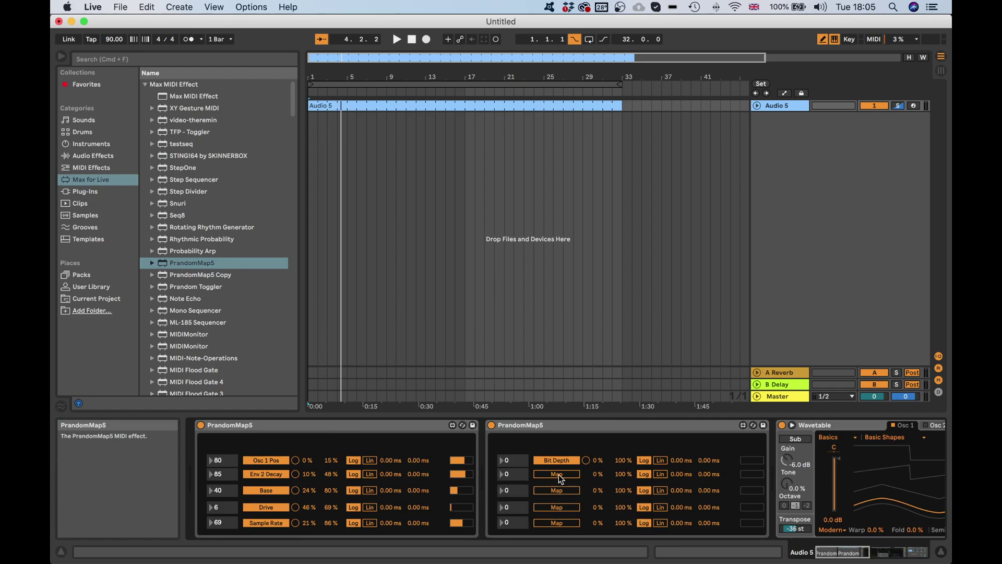
pyautogui.hscroll(6, 561, 478)
pyautogui.hscroll(-6, 599, 478)
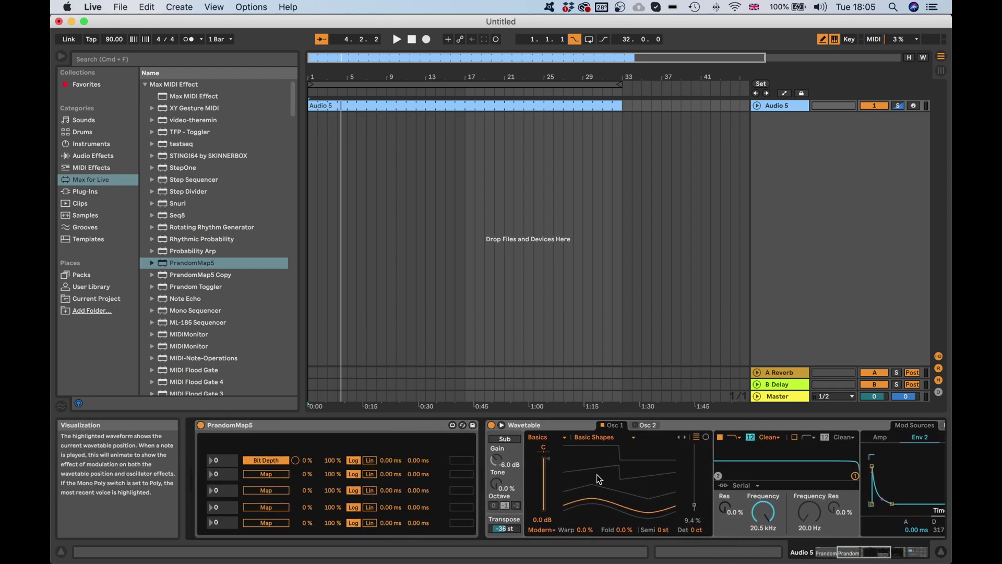
pyautogui.hscroll(-6, 599, 479)
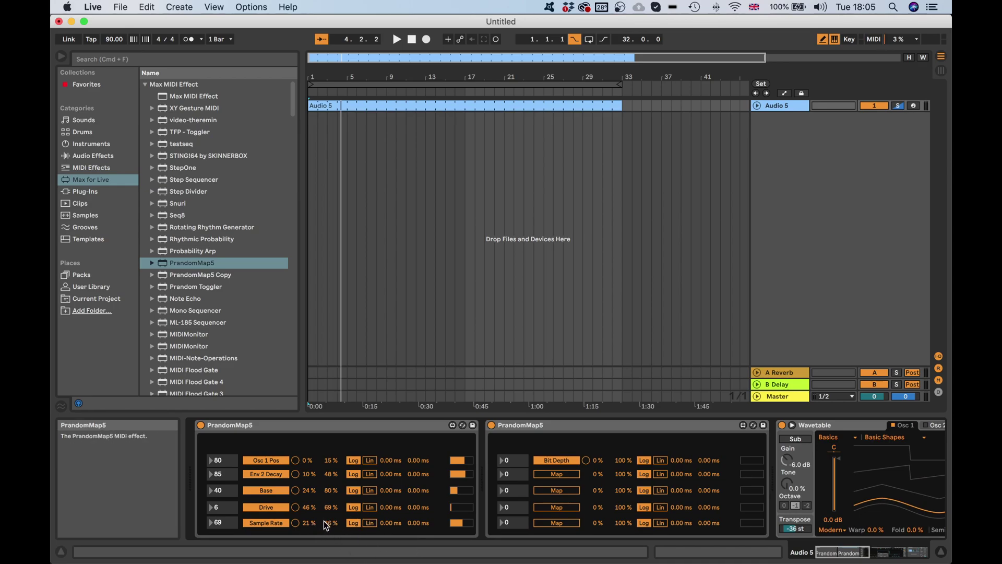
pyautogui.moveTo(311, 525); pyautogui.dragTo(312, 518)
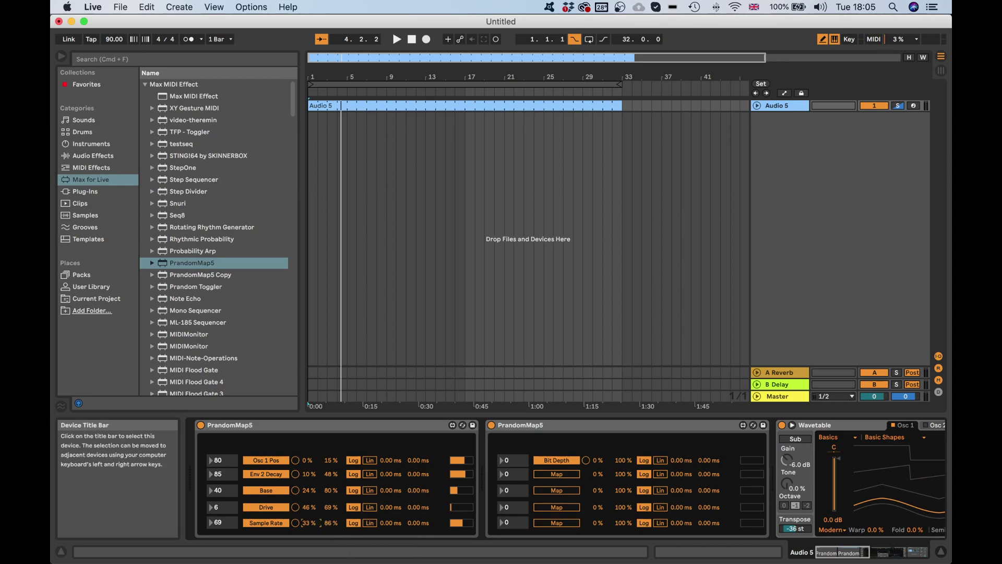
pyautogui.moveTo(594, 460); pyautogui.dragTo(595, 444)
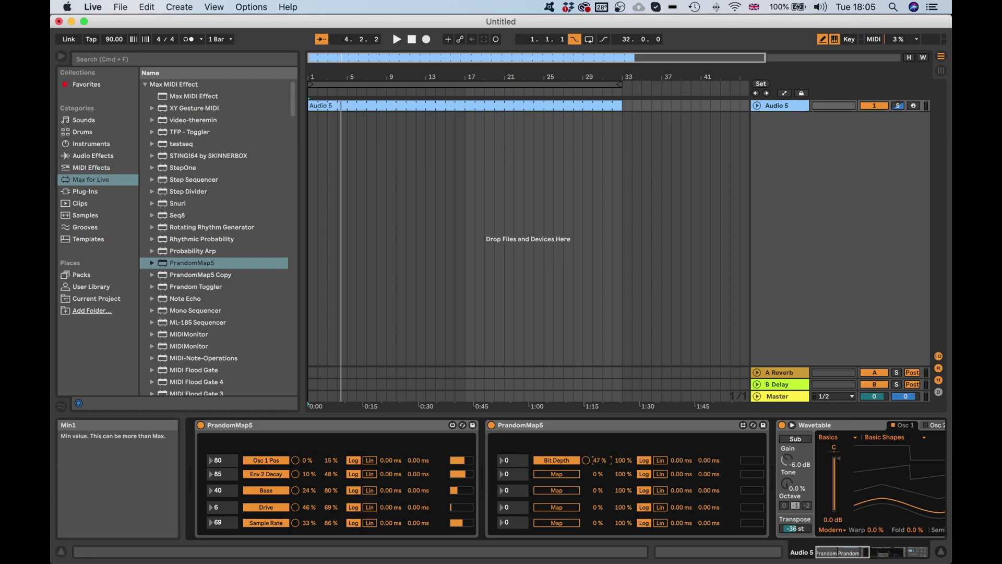
pyautogui.press('space')
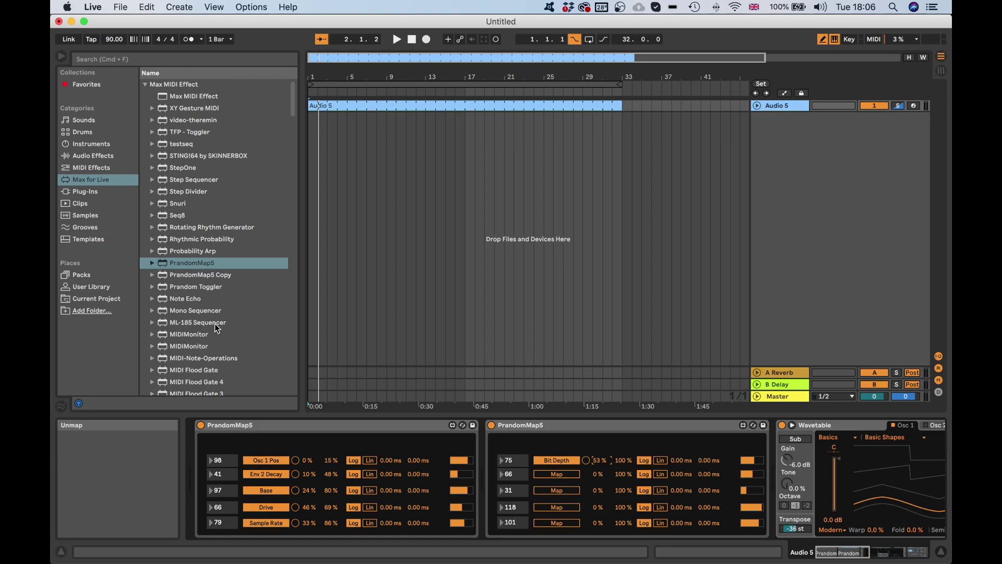
# Drag a third PrandomMap5 from the Max for Live browser into the device chain
pyautogui.moveTo(205, 265); pyautogui.dragTo(204, 262)
pyautogui.moveTo(471, 395); pyautogui.dragTo(734, 464)
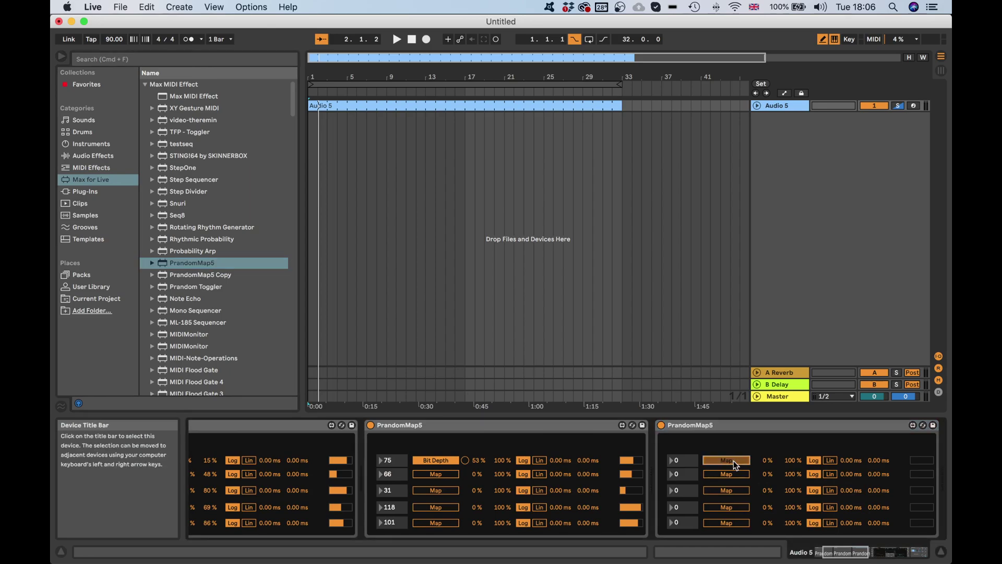
pyautogui.hscroll(-5, 705, 462)
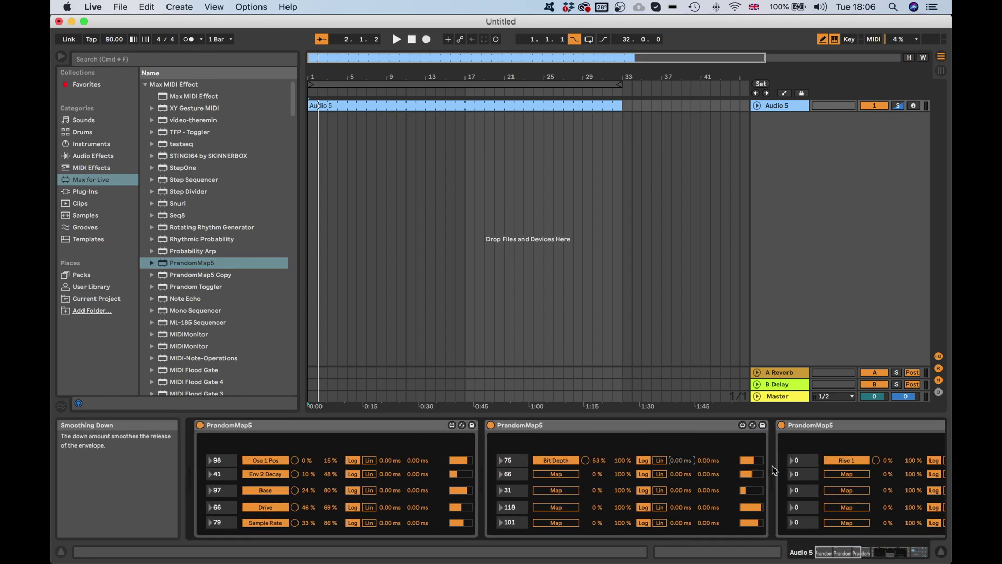
# Map the new device's slots to Fall 1 and Rise 1, then play the modulated sound
pyautogui.click(841, 475)
pyautogui.click(703, 460)
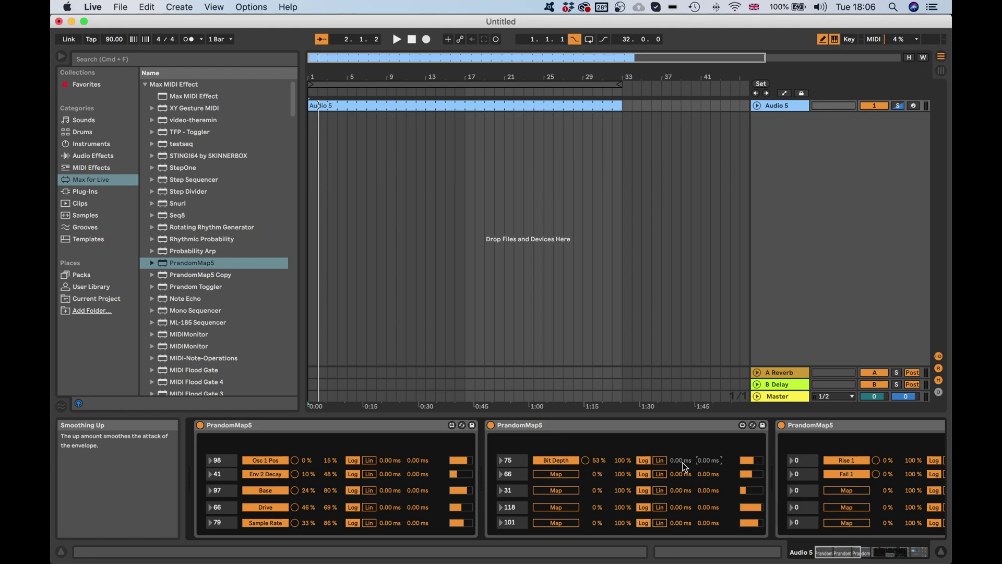
pyautogui.click(848, 491)
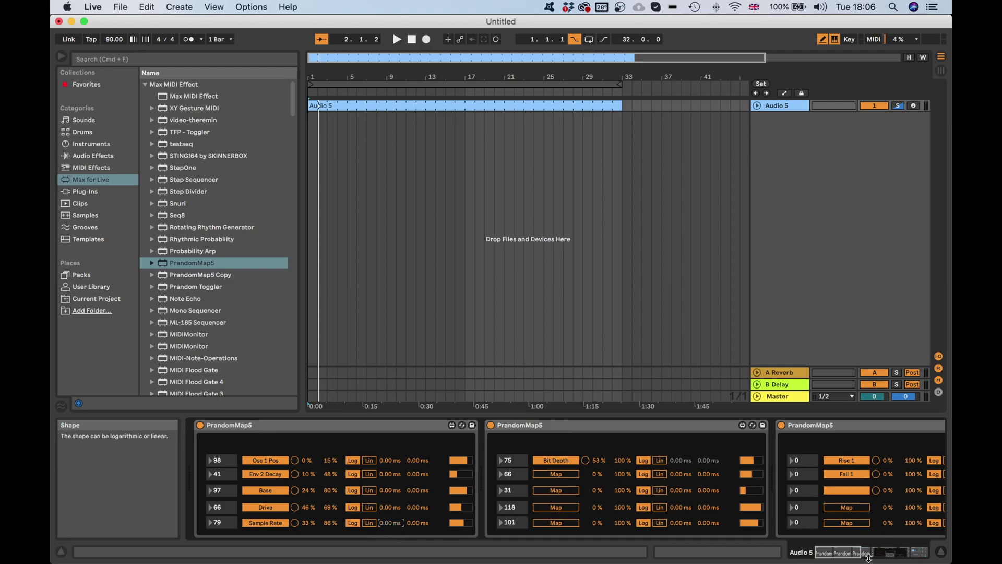
pyautogui.click(450, 507)
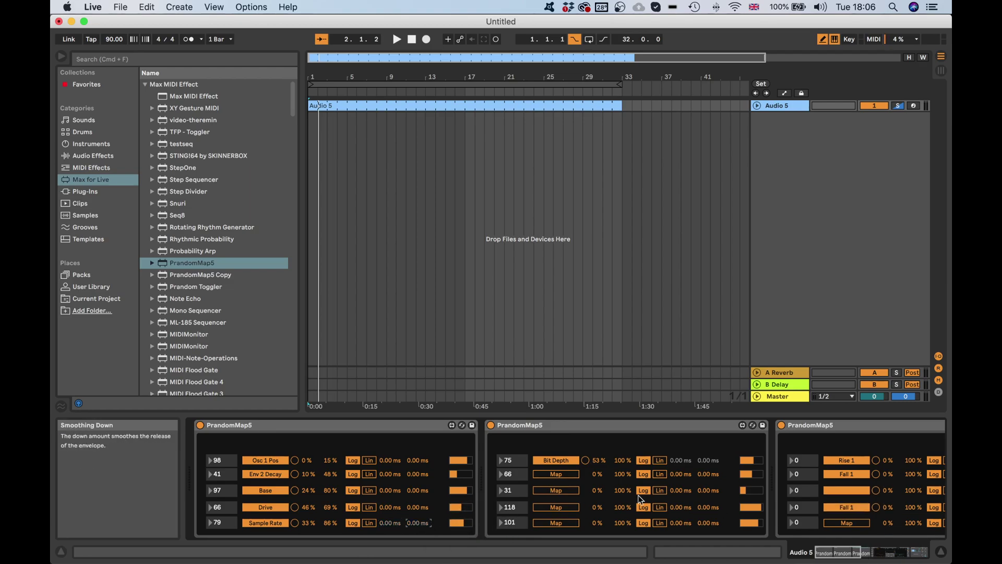
pyautogui.hscroll(10, 679, 488)
pyautogui.hscroll(10, 680, 488)
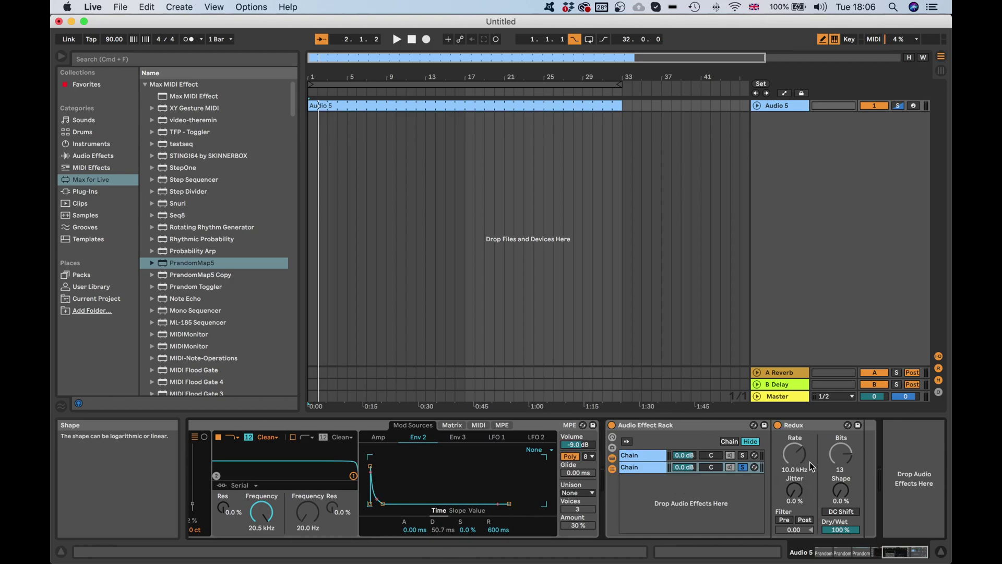
pyautogui.press('space')
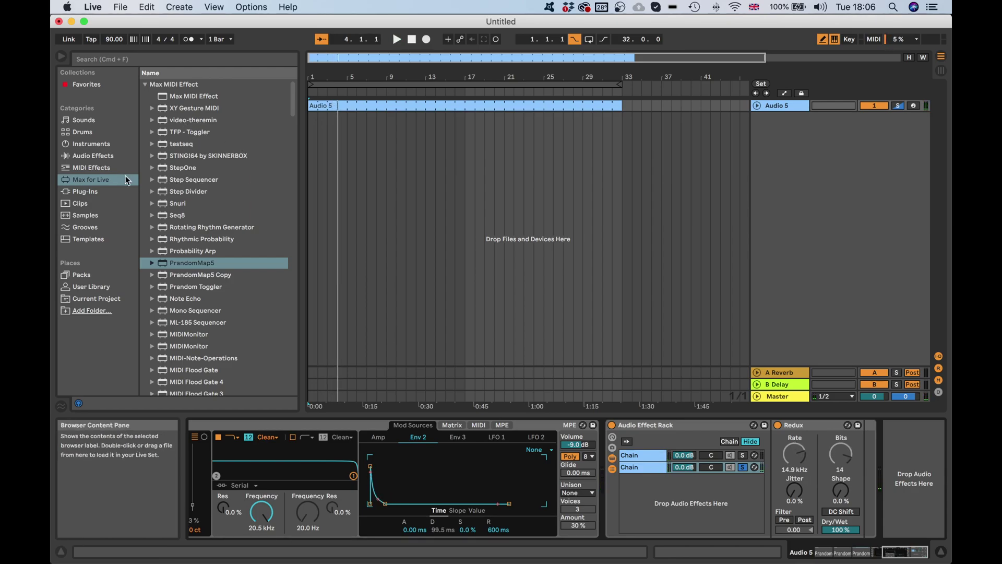
# Add a Delay as the rack's third chain and switch its left/right times to milliseconds (306 ms)
pyautogui.click(114, 156)
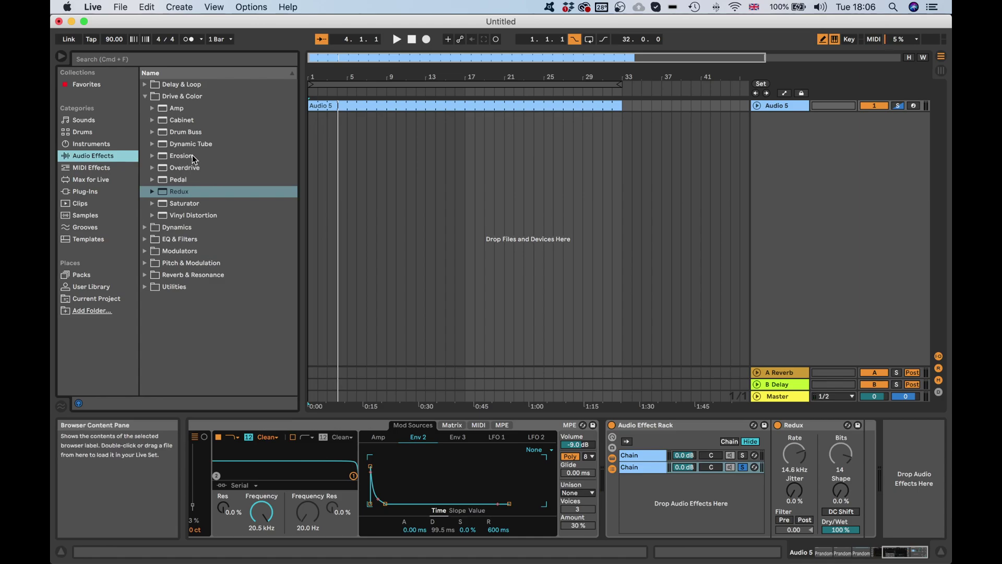
pyautogui.click(181, 156)
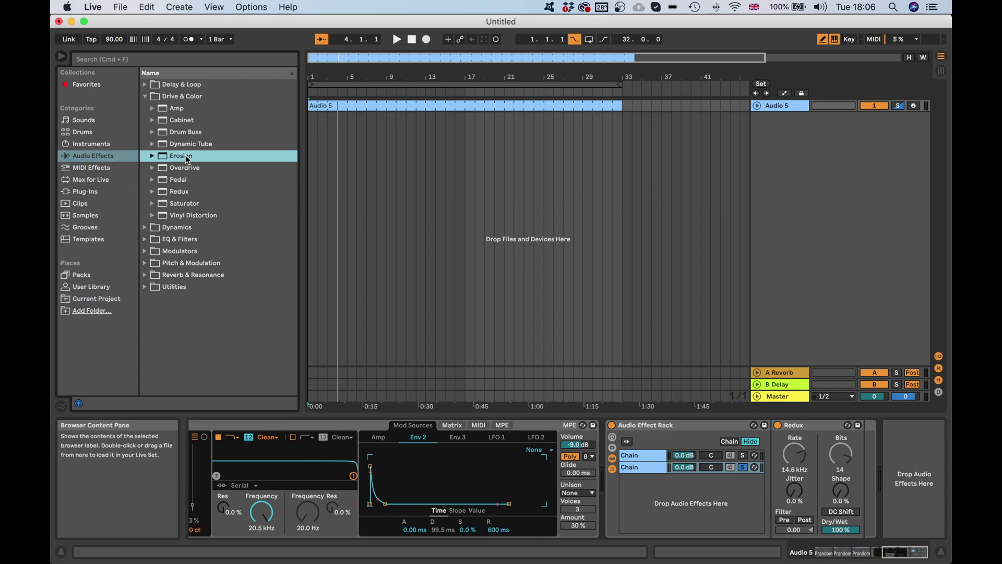
pyautogui.click(145, 85)
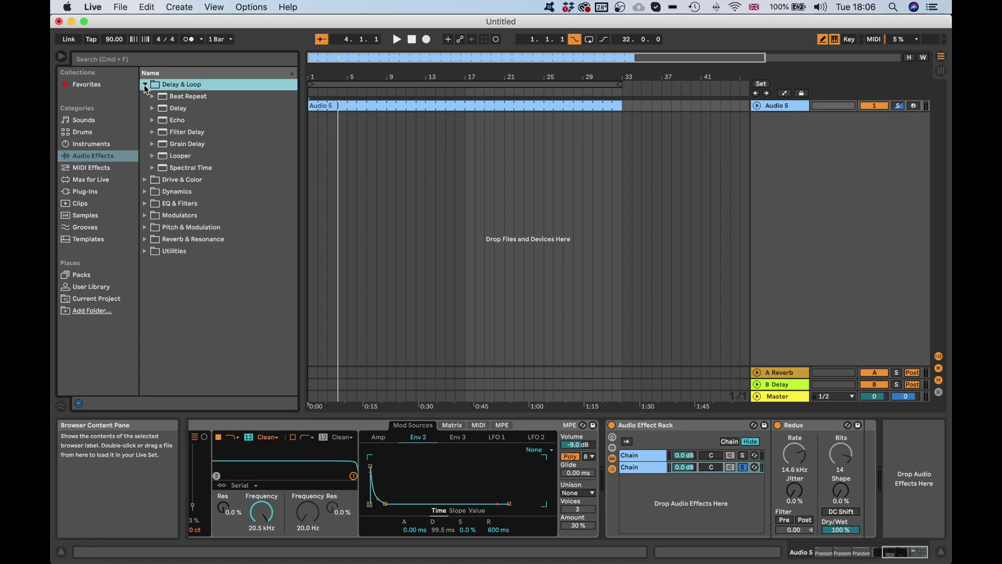
pyautogui.click(189, 109)
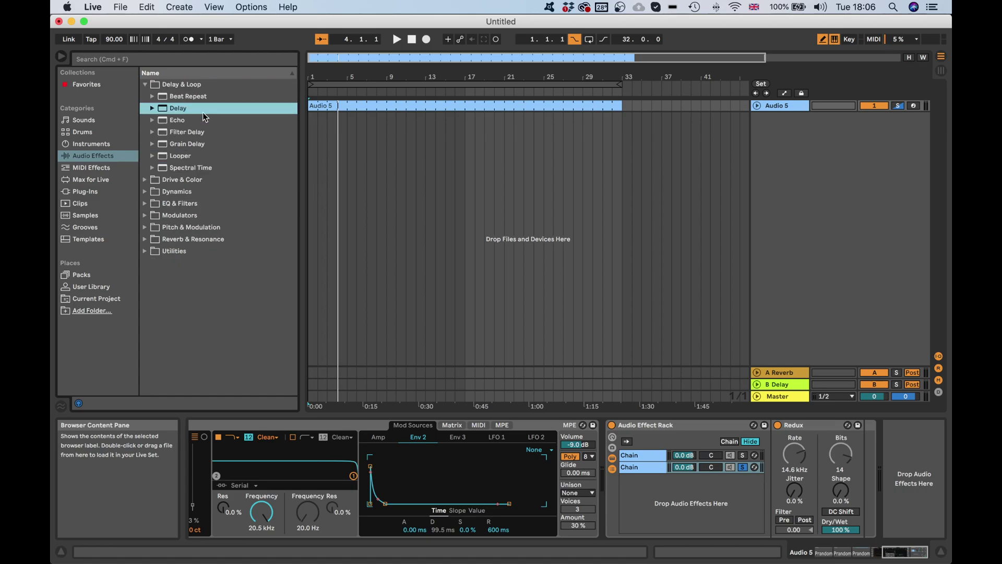
pyautogui.moveTo(718, 505); pyautogui.dragTo(718, 504)
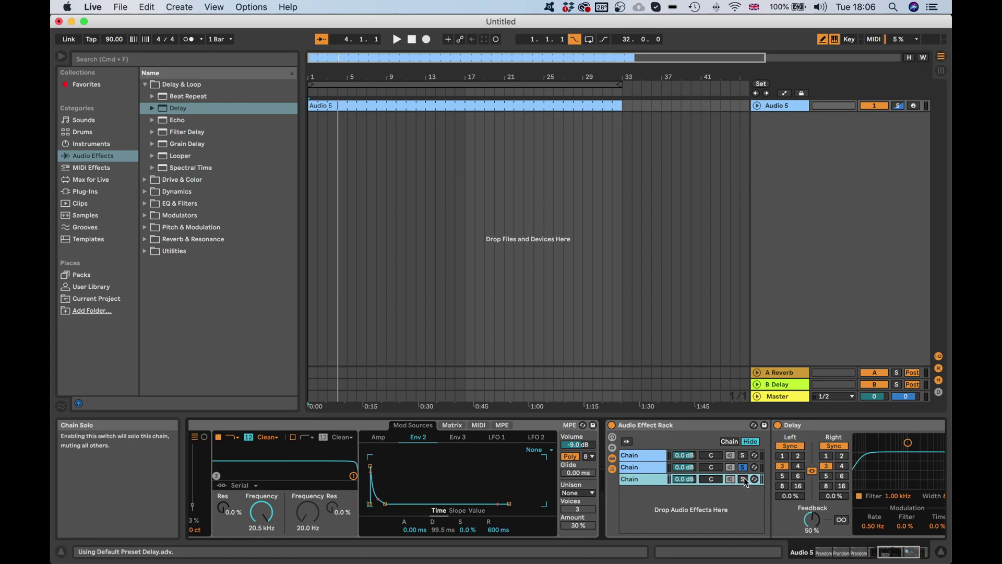
pyautogui.hscroll(5, 857, 493)
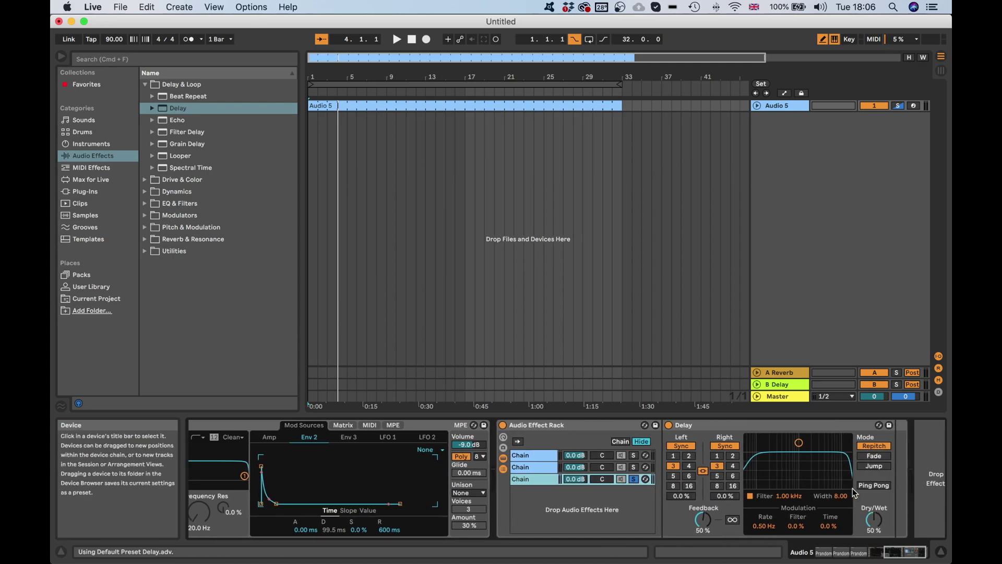
pyautogui.click(722, 446)
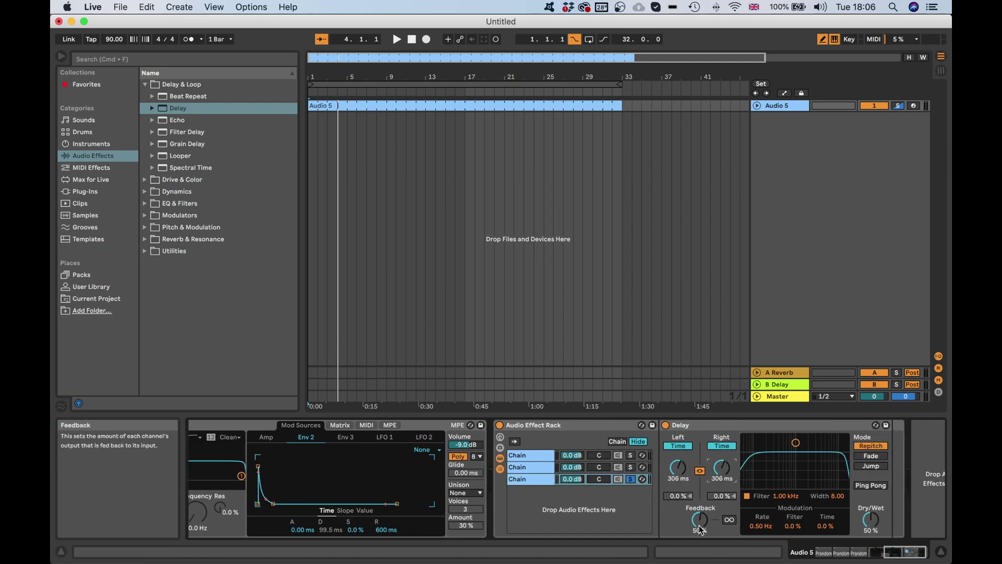
# Lower a PrandomMap5 mapping range maximum to 90%
pyautogui.hscroll(-10, 783, 467)
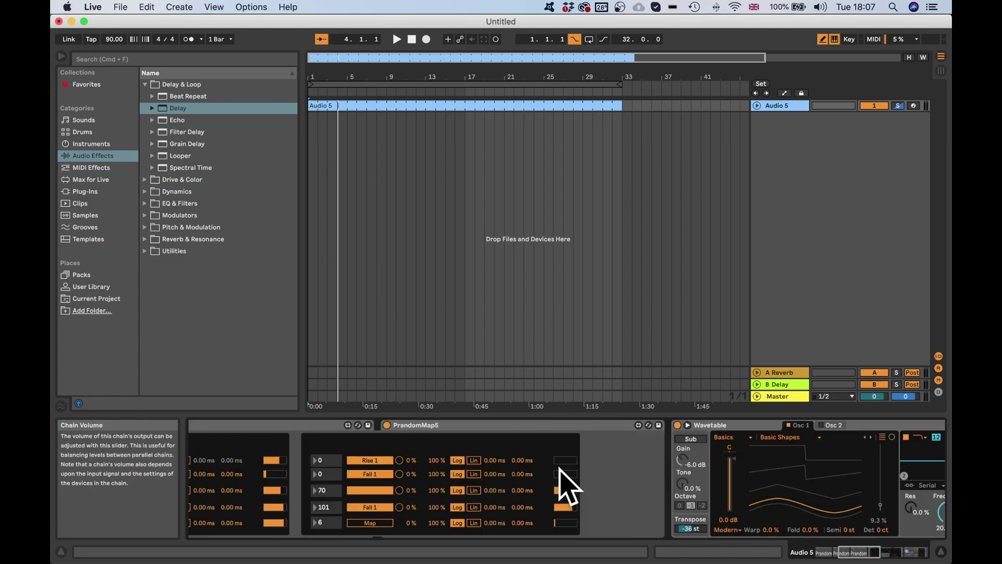
pyautogui.hscroll(10, 612, 454)
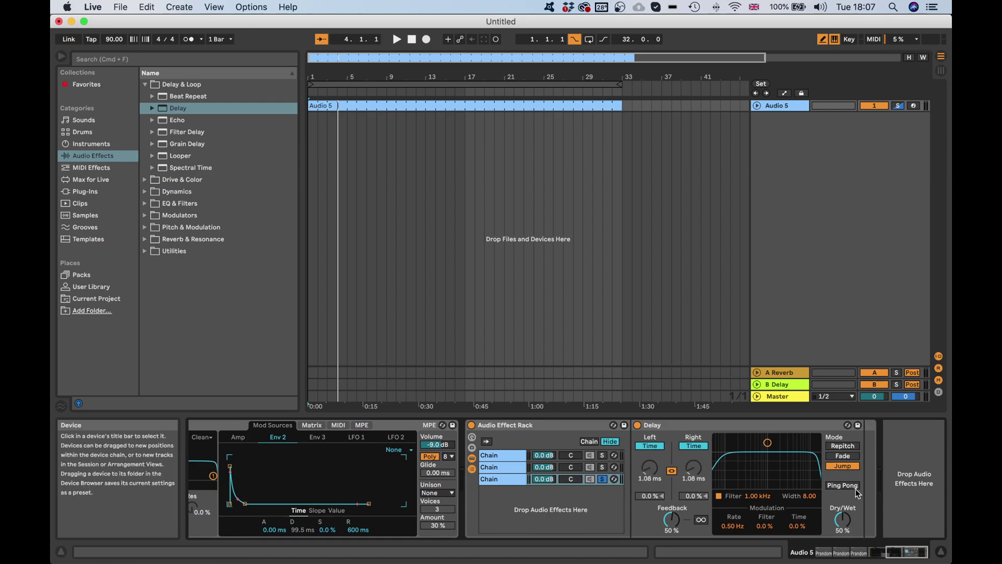
pyautogui.hscroll(-10, 584, 499)
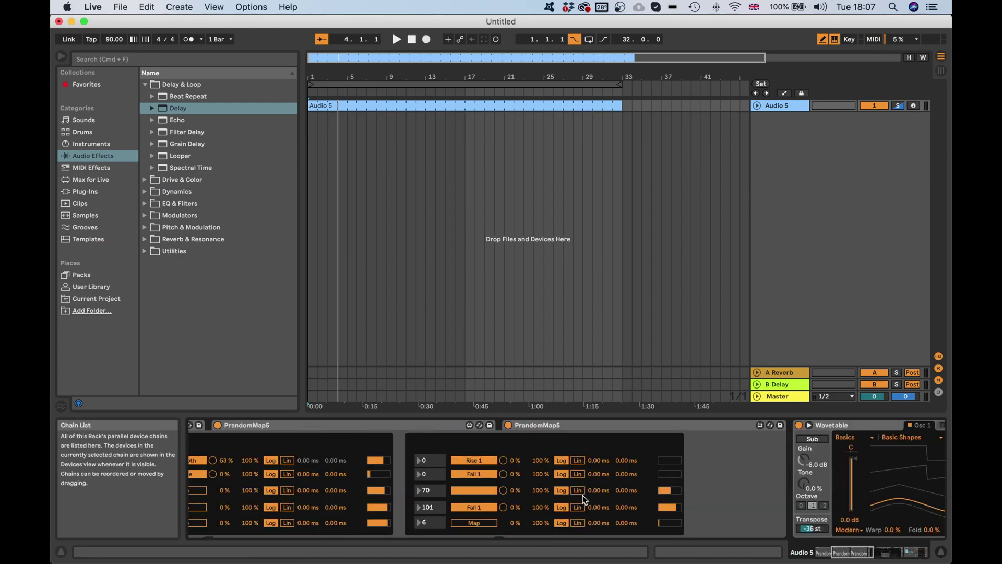
pyautogui.hscroll(-4, 584, 499)
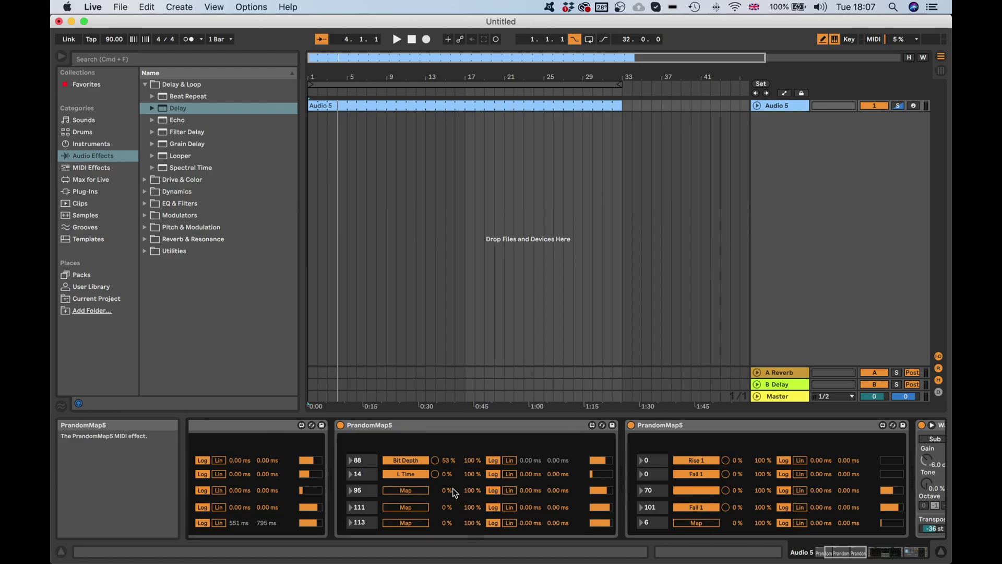
pyautogui.moveTo(472, 477); pyautogui.dragTo(451, 474)
# Play the set to audition the randomised delay, then stop playback
pyautogui.press('space')
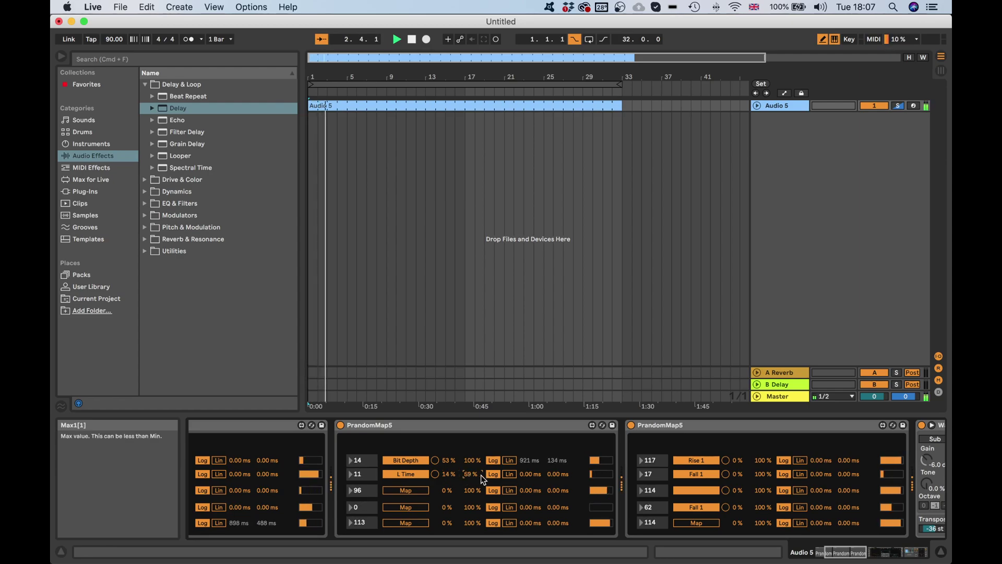
pyautogui.hscroll(10, 501, 472)
pyautogui.hscroll(6, 504, 473)
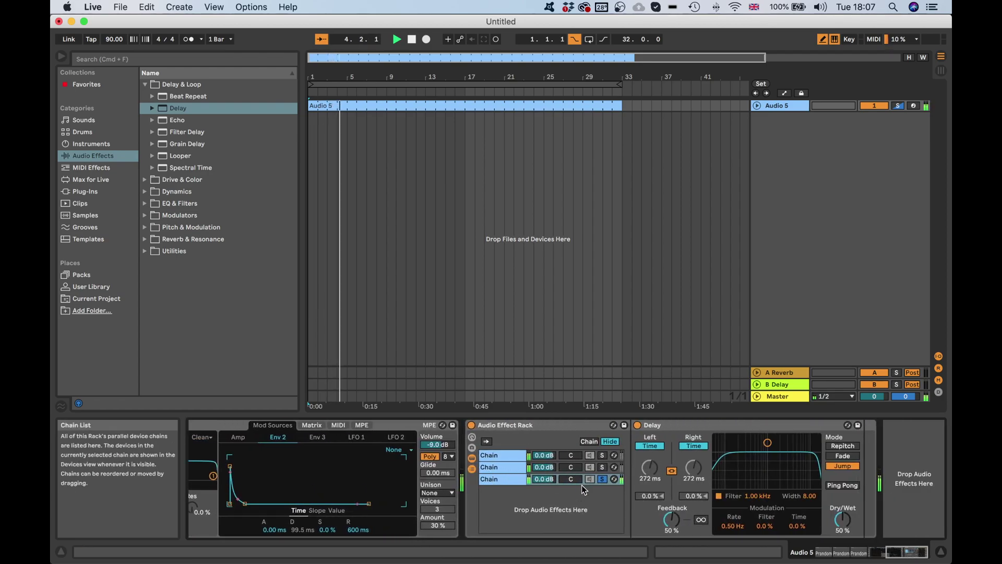
pyautogui.press('space')
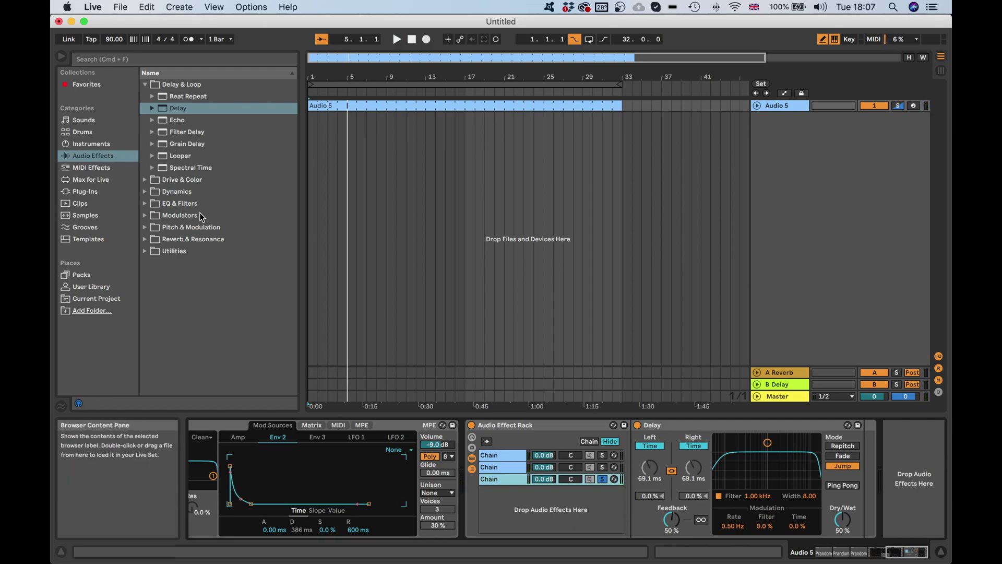
# Append a default Auto Filter after the Delay in the third chain, then show Max for Live devices
pyautogui.click(150, 203)
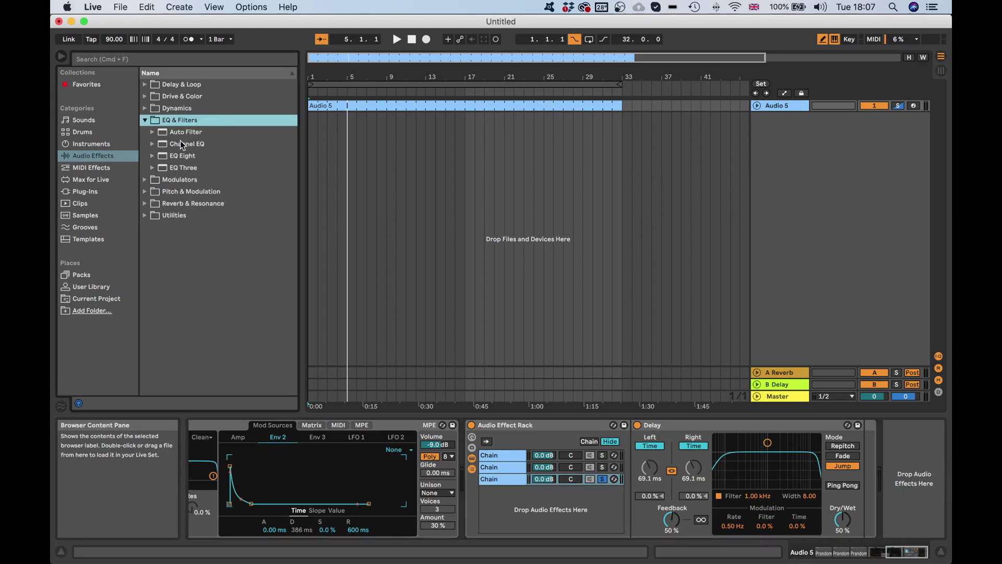
pyautogui.press('Down')
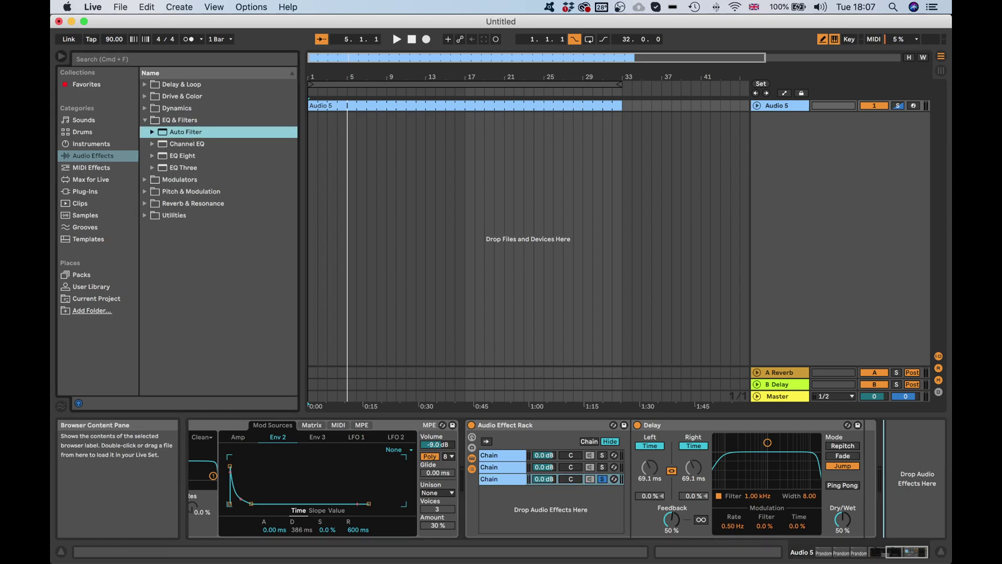
pyautogui.click(799, 538)
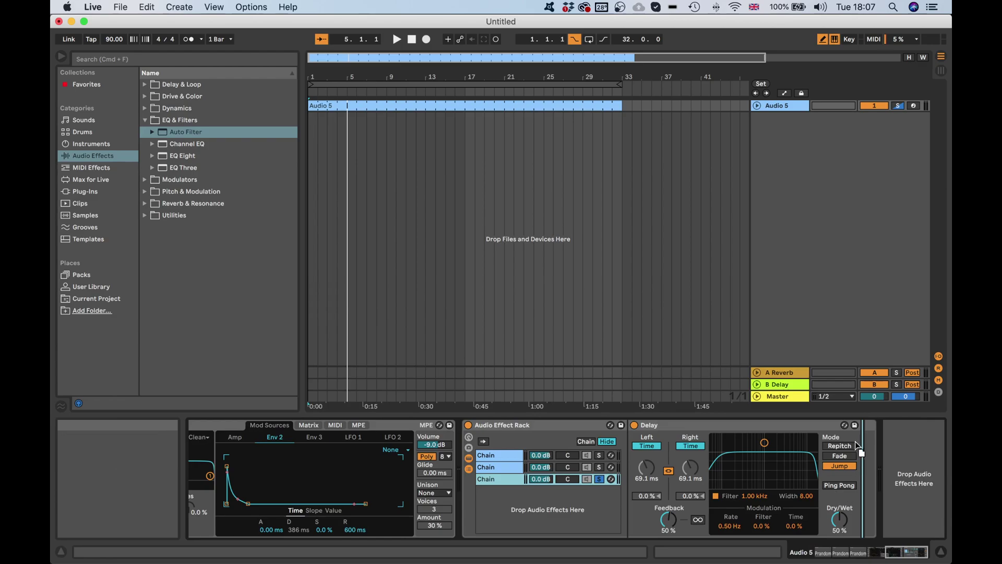
pyautogui.moveTo(862, 454); pyautogui.dragTo(851, 453)
pyautogui.hscroll(-10, 677, 464)
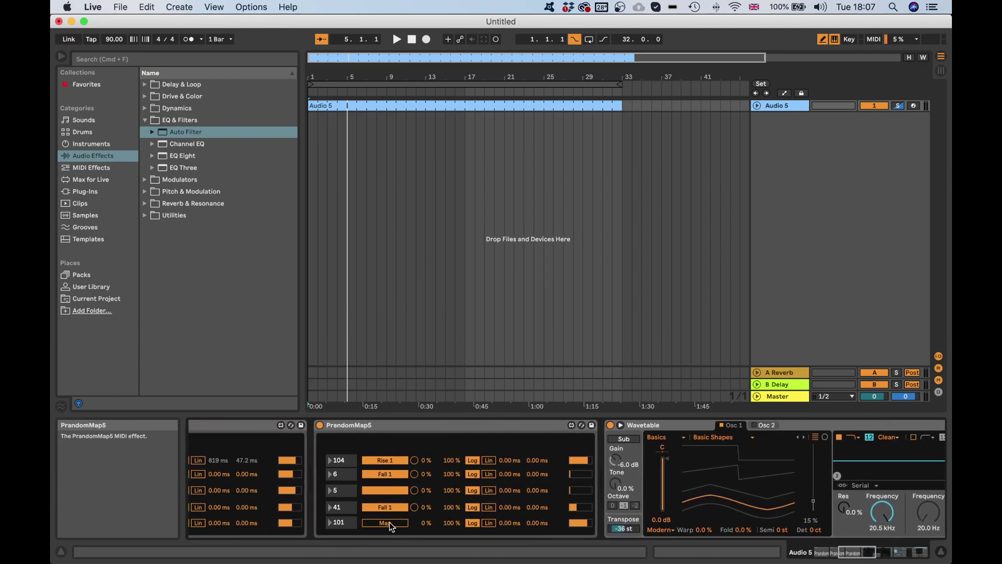
pyautogui.hscroll(5, 577, 511)
pyautogui.hscroll(10, 578, 511)
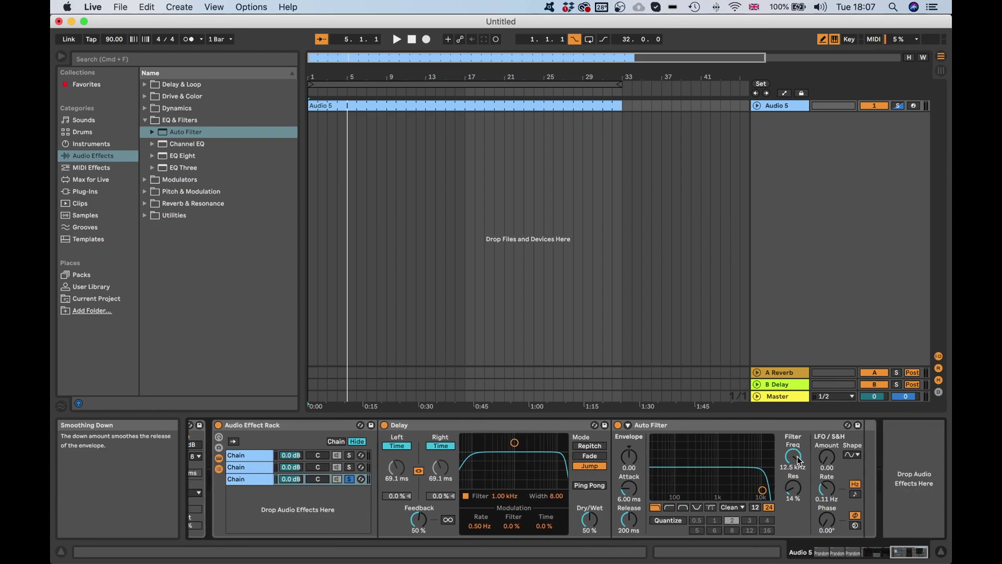
pyautogui.hscroll(-20, 413, 463)
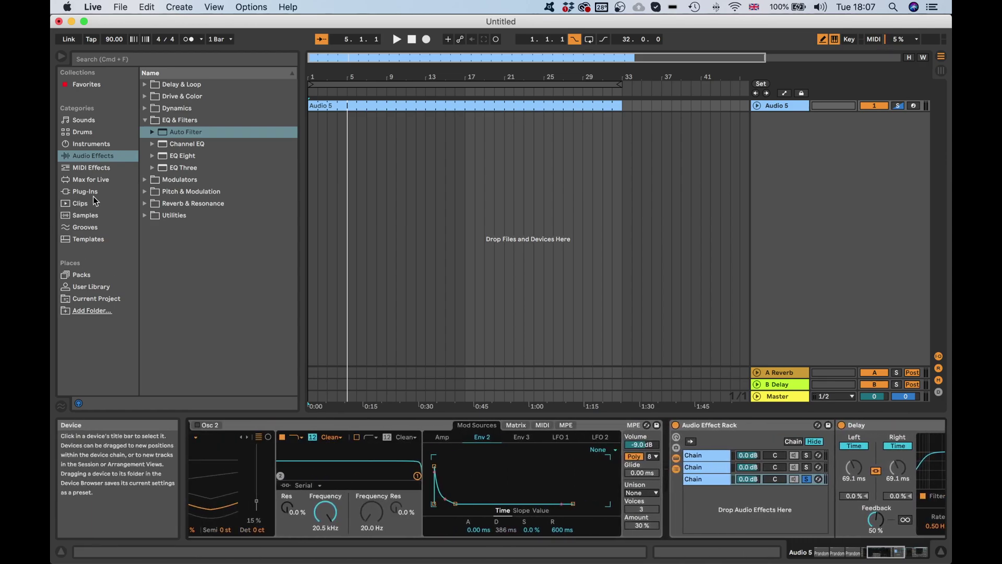
pyautogui.click(91, 180)
# Map the second PrandomMap5's first slot to Rise 1 and second slot to Fall 1
pyautogui.click(200, 264)
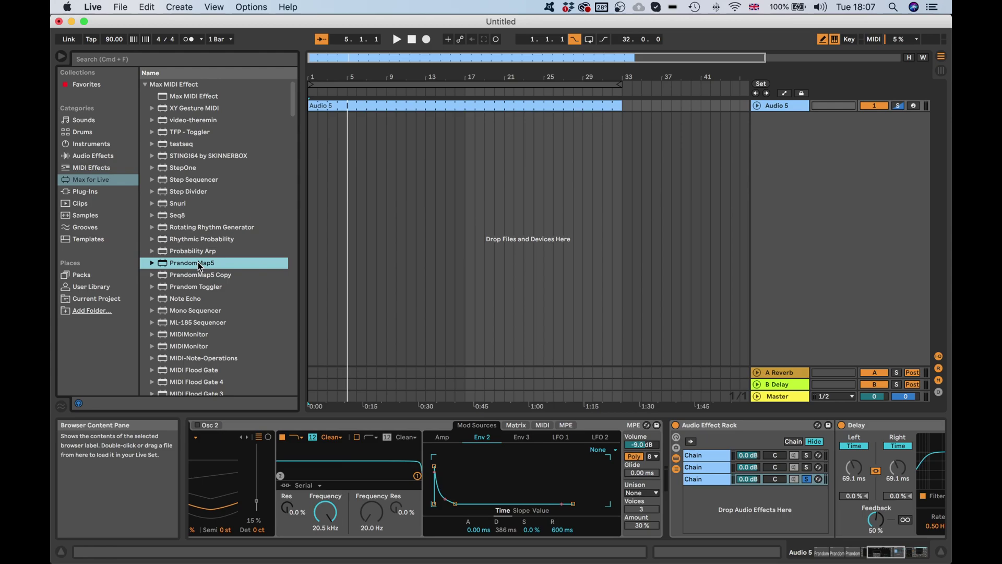
pyautogui.hscroll(-10, 421, 476)
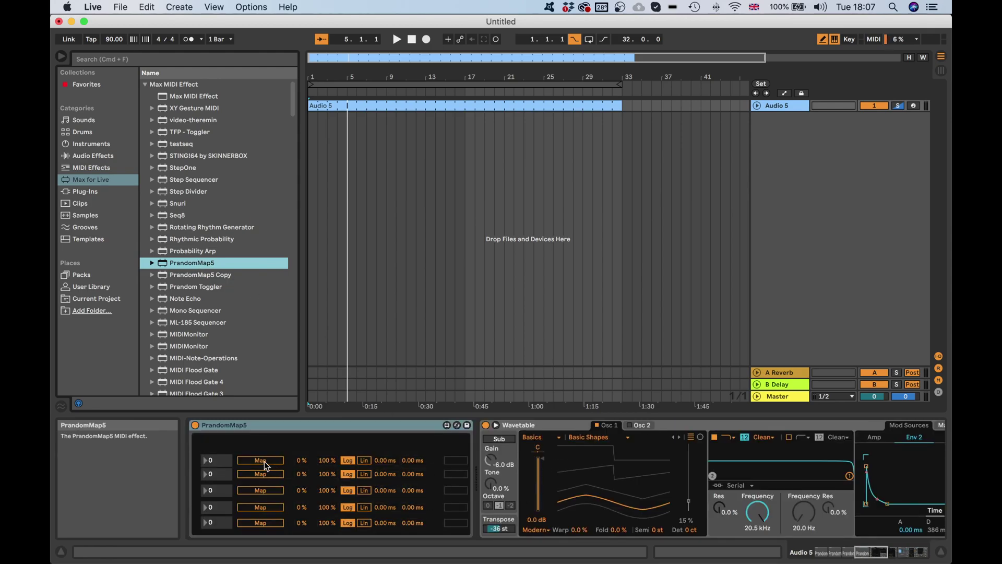
pyautogui.hscroll(20, 577, 469)
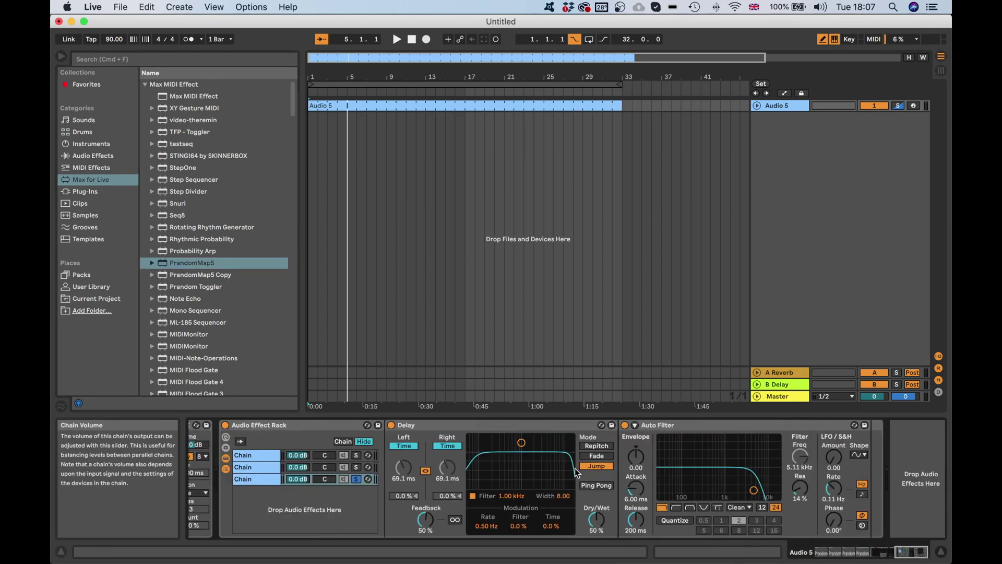
pyautogui.hscroll(2, 578, 473)
pyautogui.hscroll(-20, 580, 474)
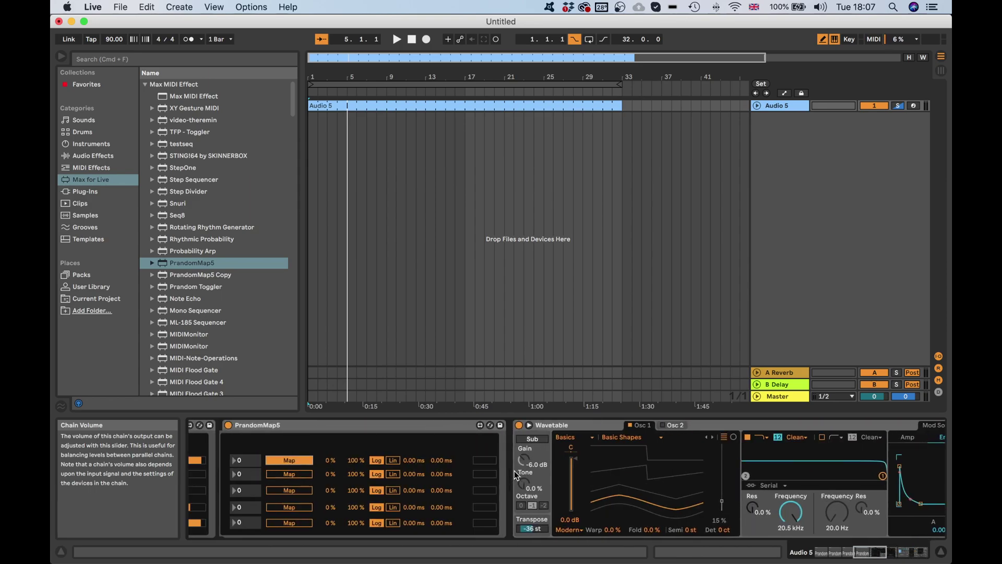
pyautogui.hscroll(-2, 486, 478)
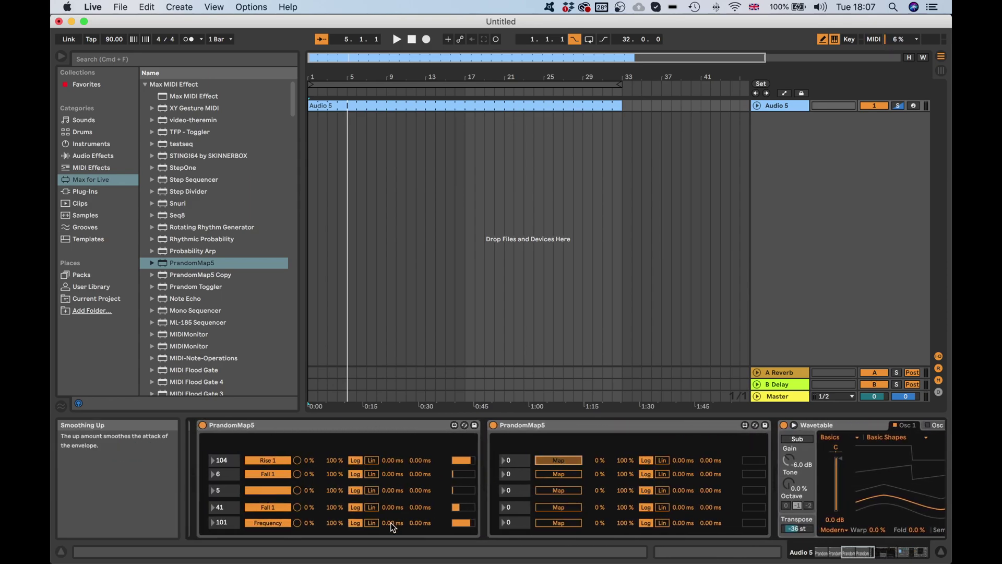
pyautogui.click(559, 460)
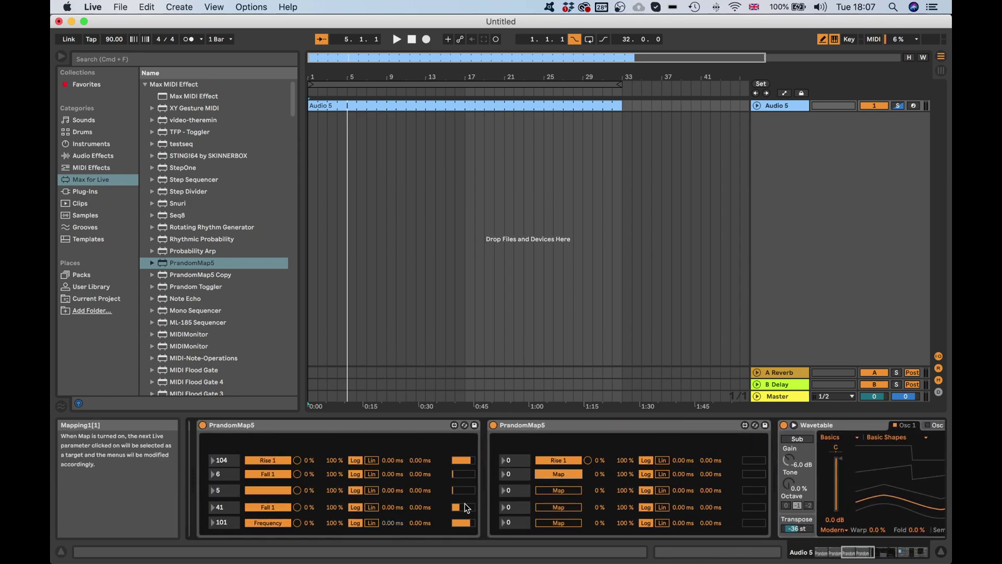
pyautogui.click(422, 523)
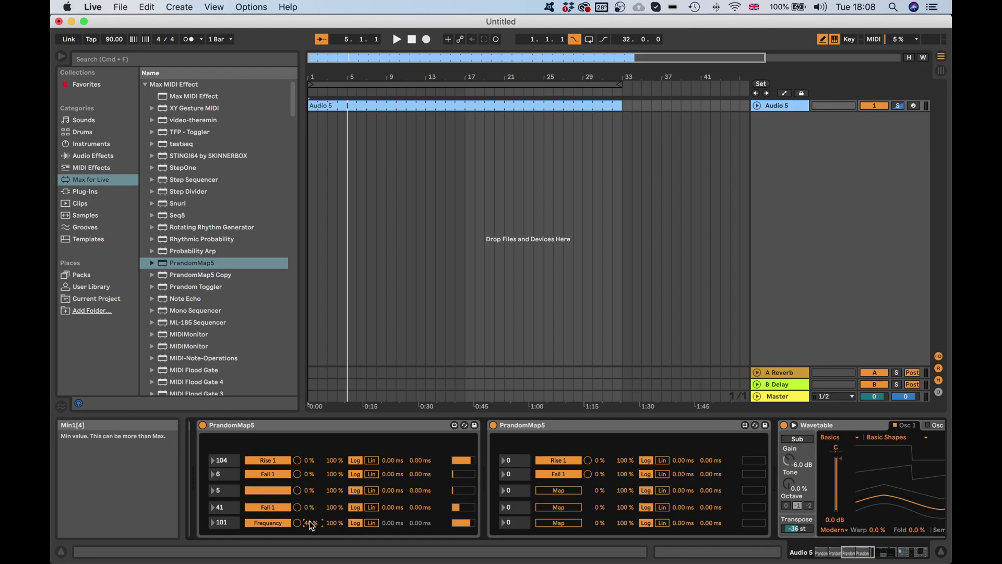
# Play the set, then restart from the beginning to hear the randomised Auto Filter resonance
pyautogui.press('space')
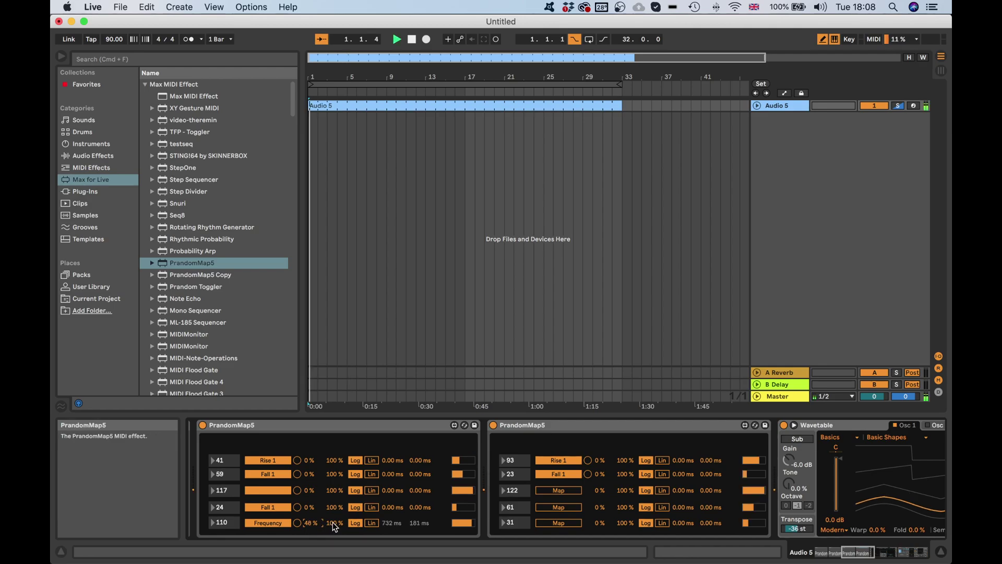
pyautogui.hscroll(10, 540, 503)
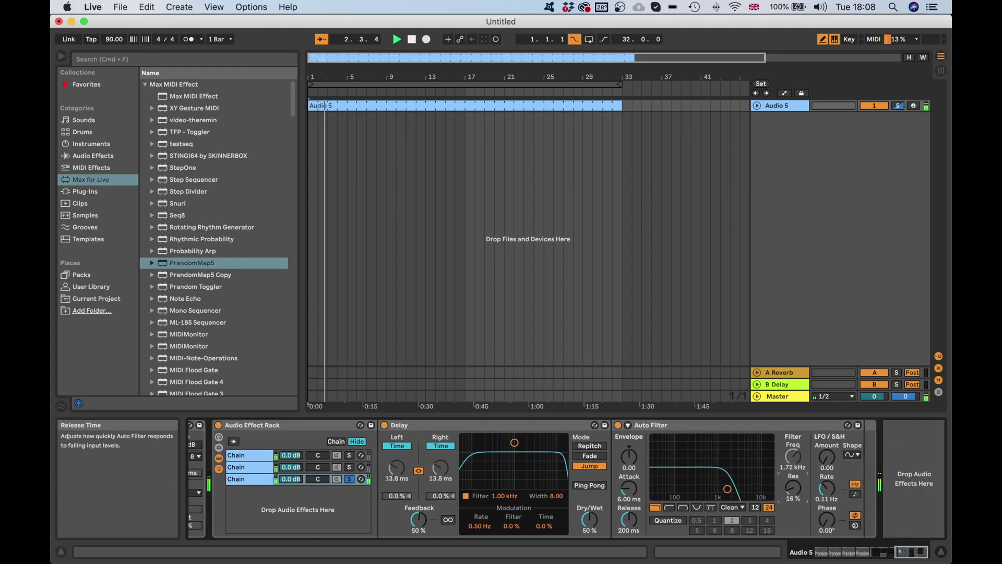
pyautogui.hscroll(-10, 679, 503)
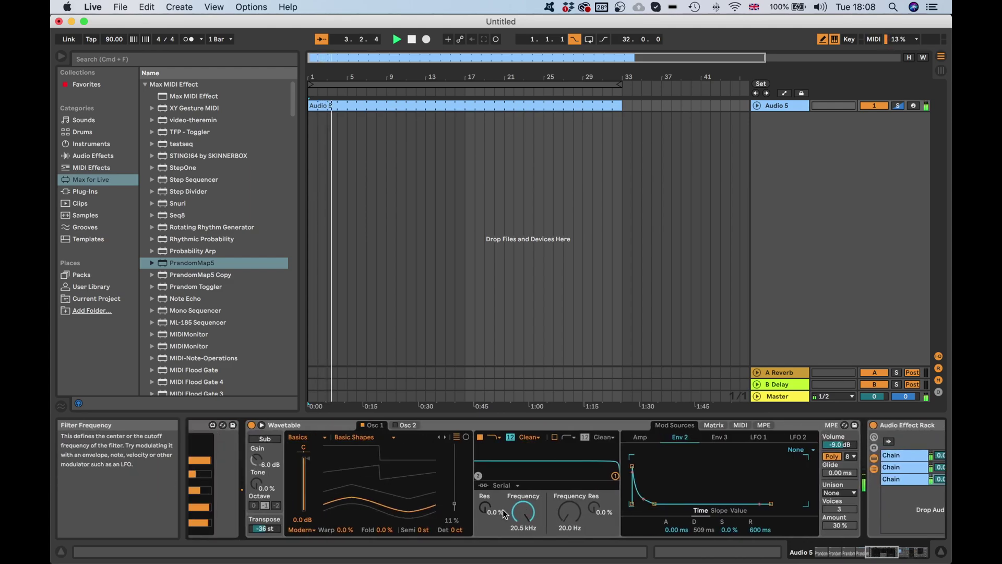
pyautogui.hscroll(-2, 384, 505)
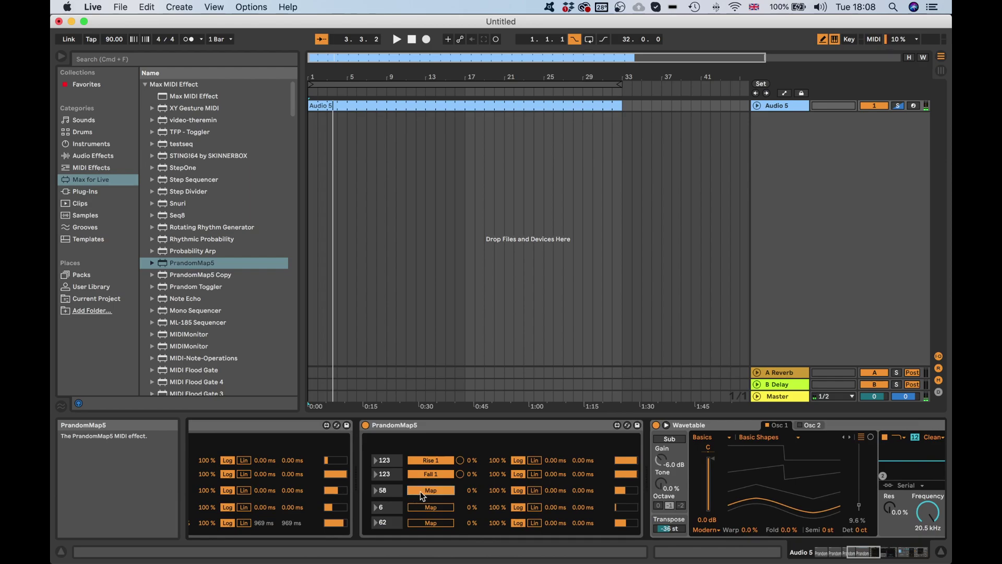
pyautogui.hscroll(10, 422, 496)
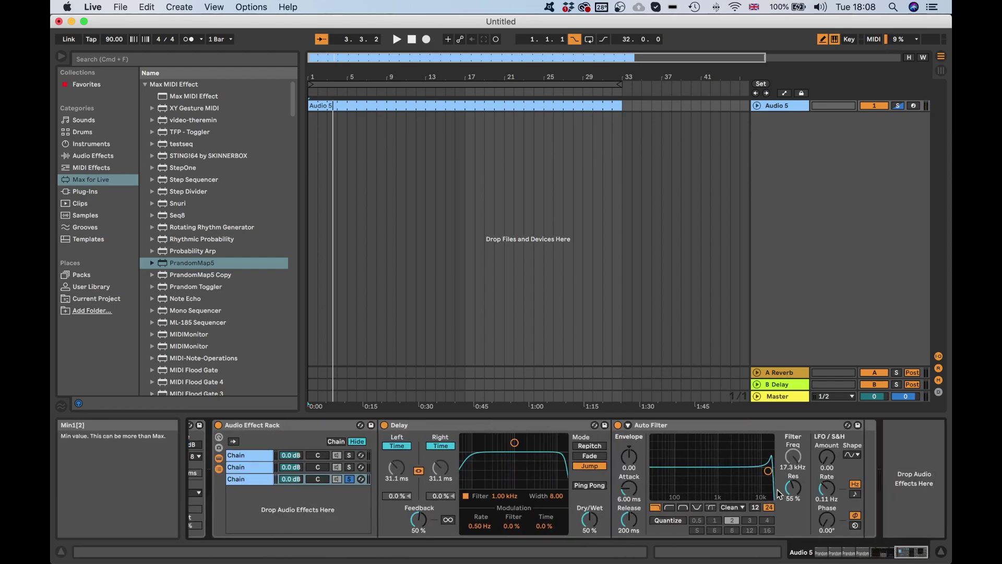
pyautogui.hscroll(-10, 450, 499)
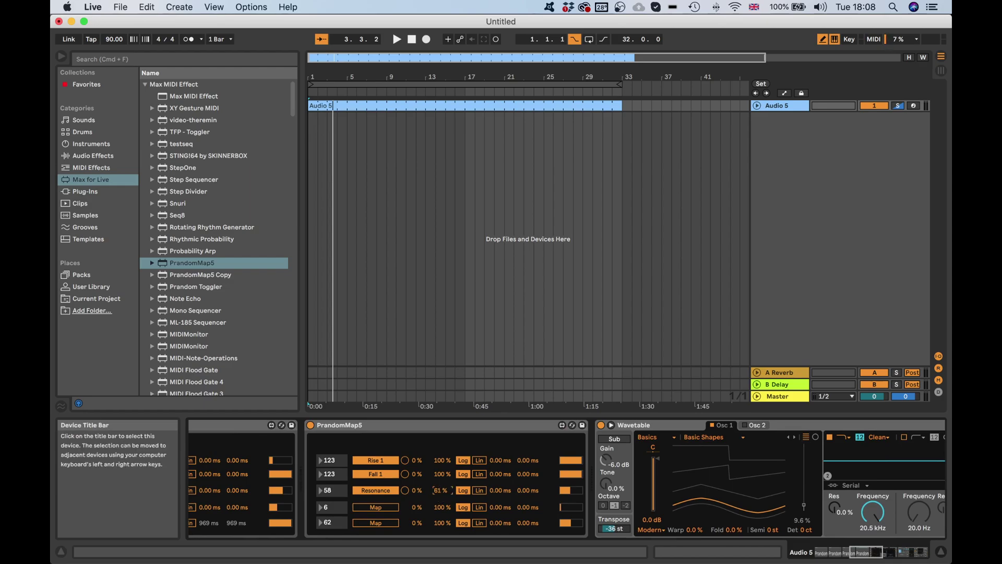
pyautogui.press('space')
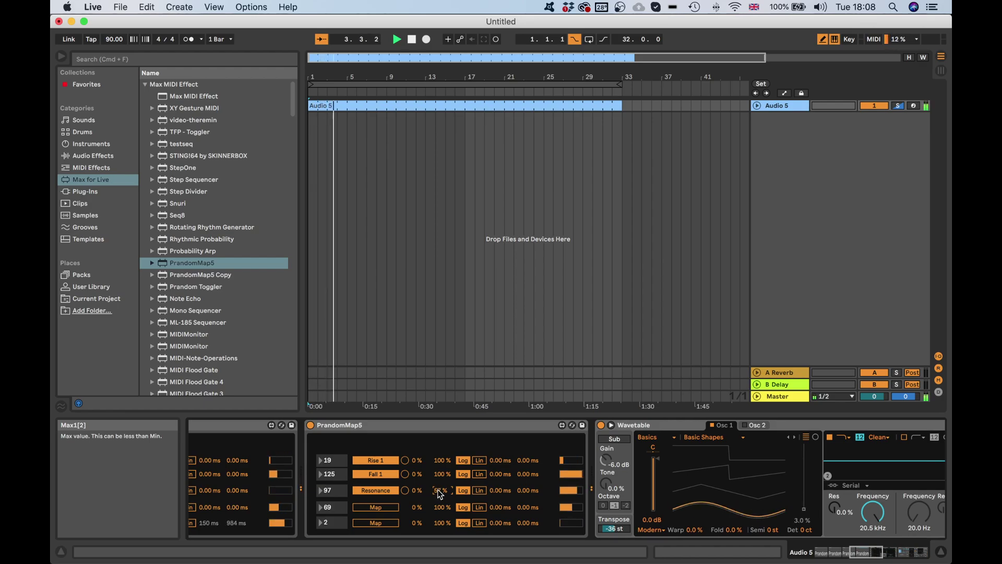
pyautogui.hscroll(10, 615, 497)
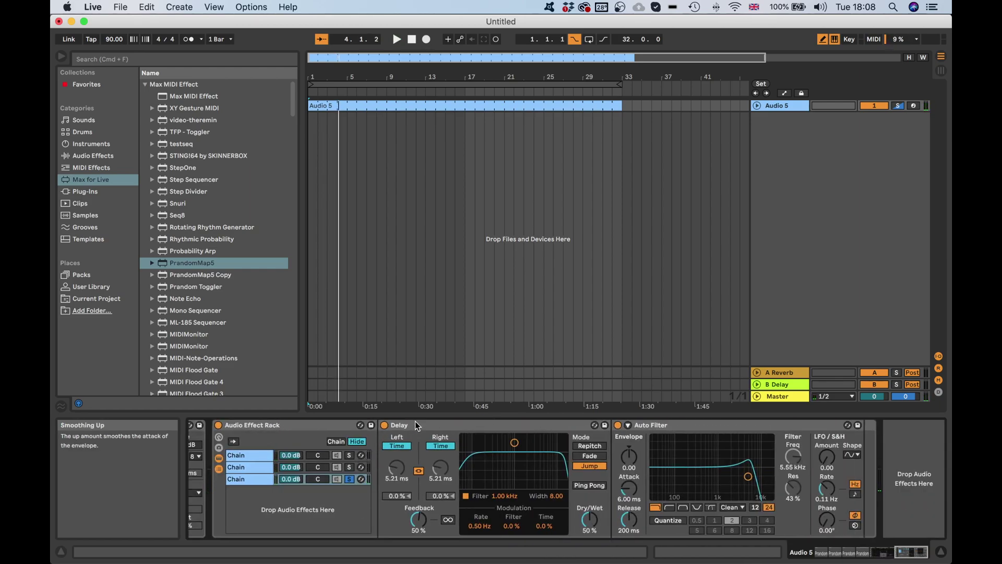
# Add a Grain Delay from Delay & Loop as the rack's fourth chain and play the set
pyautogui.click(102, 156)
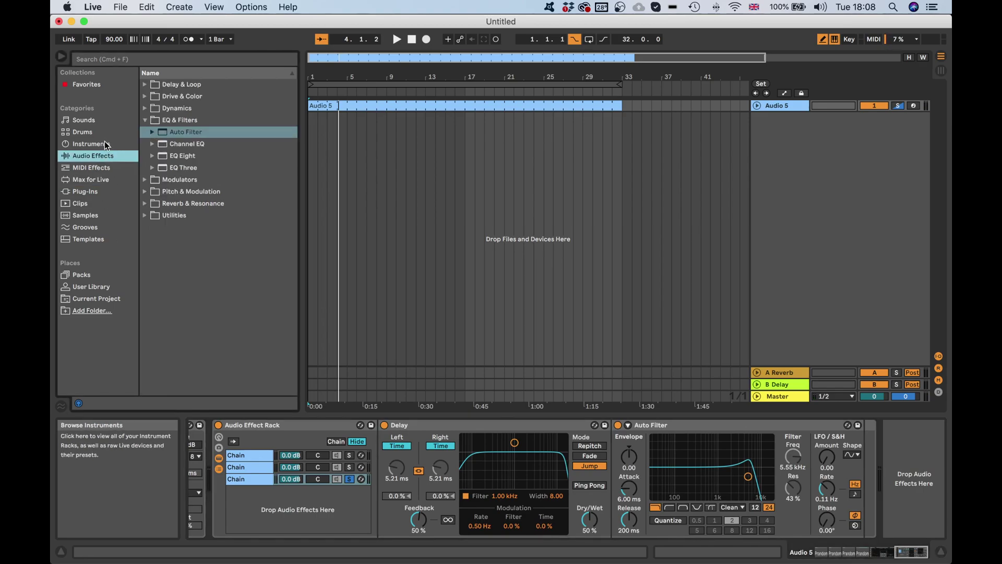
pyautogui.click(82, 146)
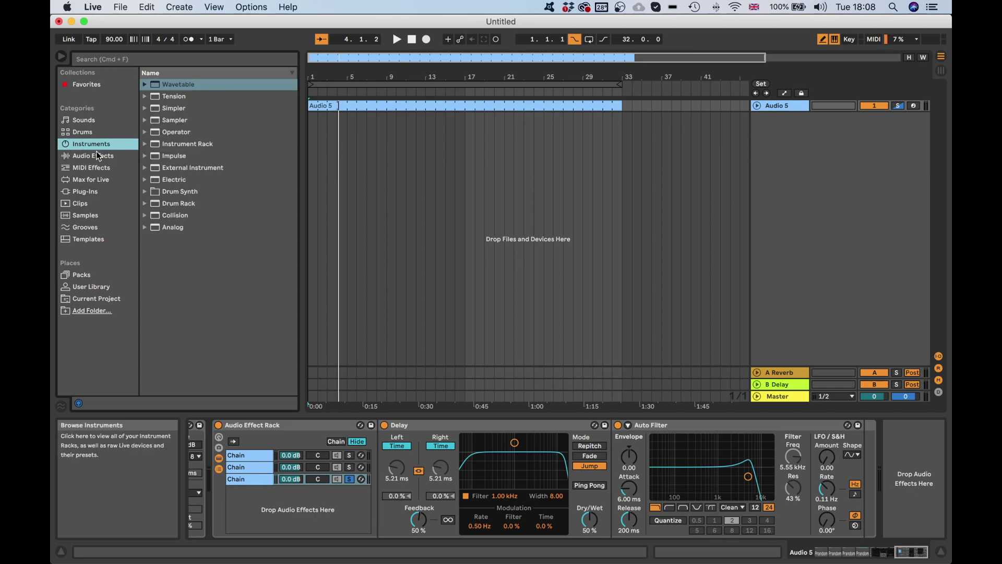
pyautogui.click(102, 156)
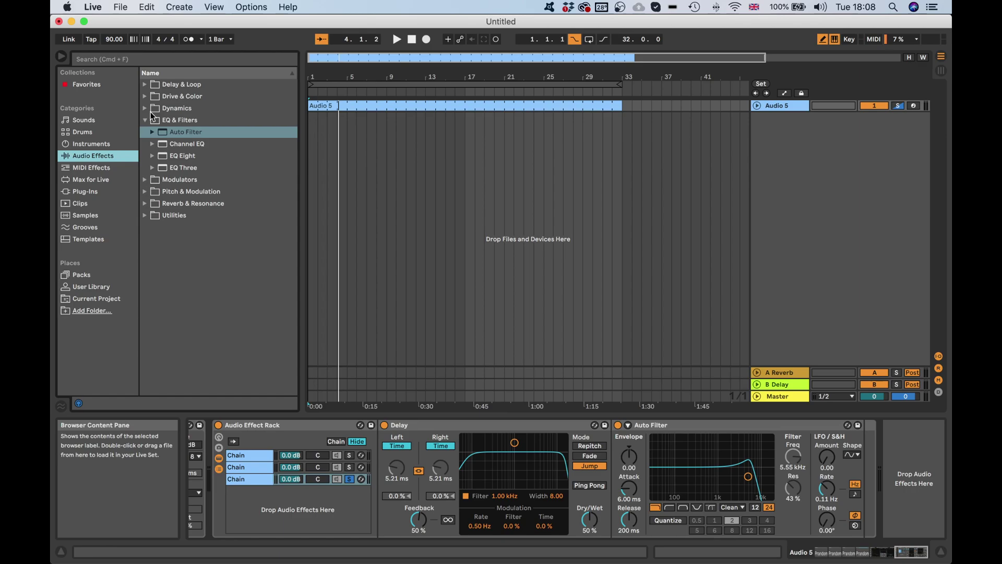
pyautogui.click(144, 85)
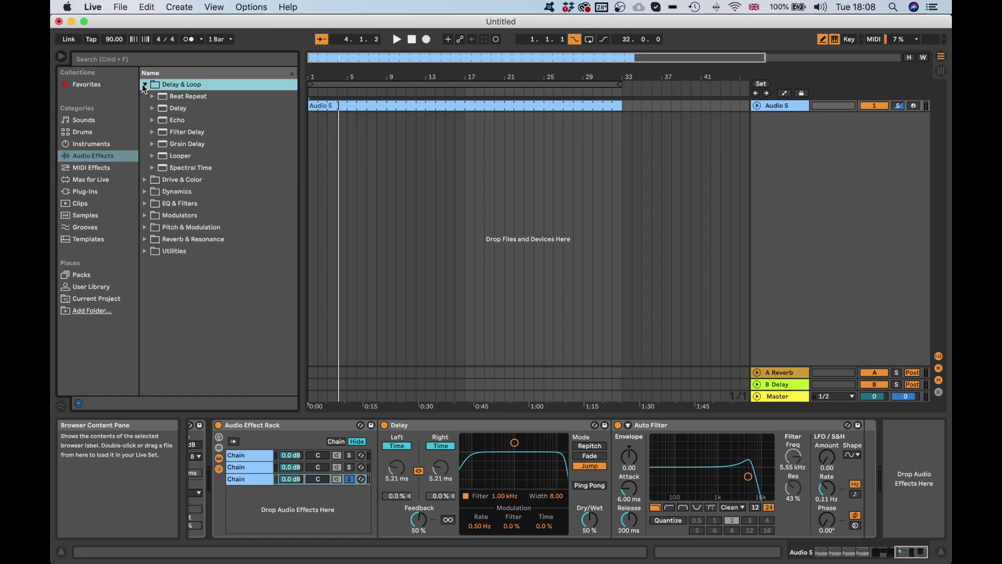
pyautogui.click(187, 145)
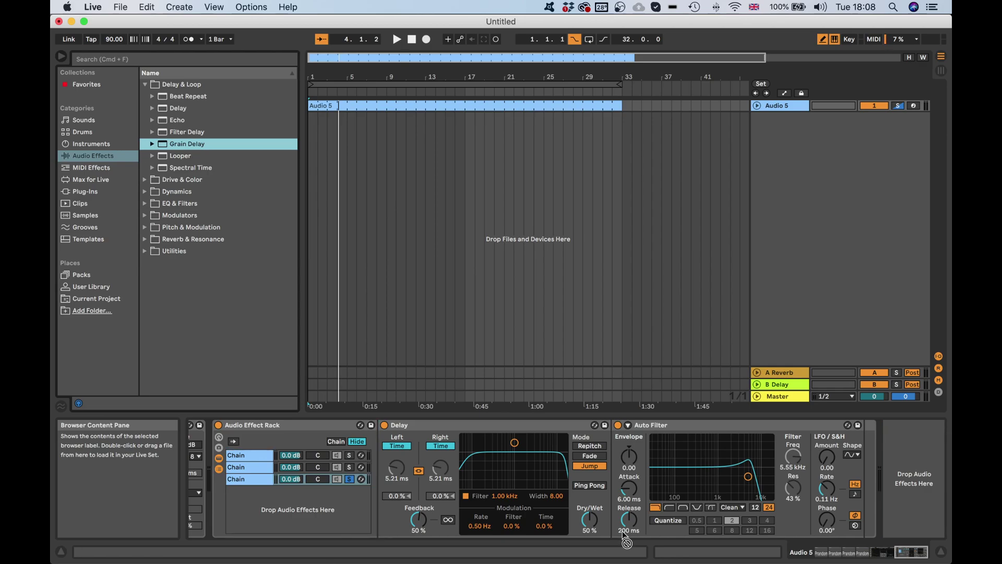
pyautogui.hscroll(1, 950, 467)
pyautogui.moveTo(914, 477); pyautogui.dragTo(256, 495)
pyautogui.press('space')
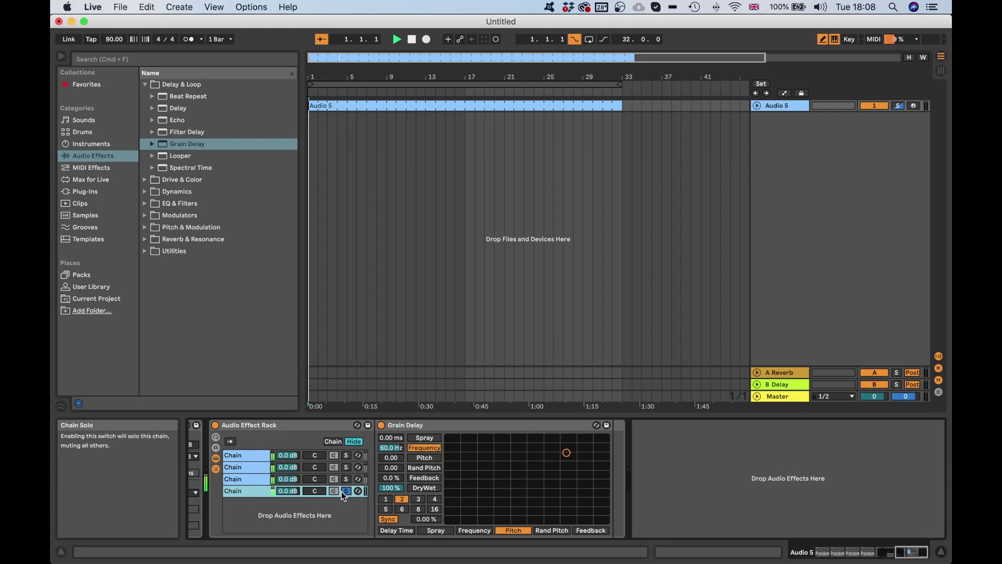
# Map PrandomMap5's fourth slot to the Grain Delay Frequency, now reading 31.0 Hz
pyautogui.hscroll(-10, 333, 480)
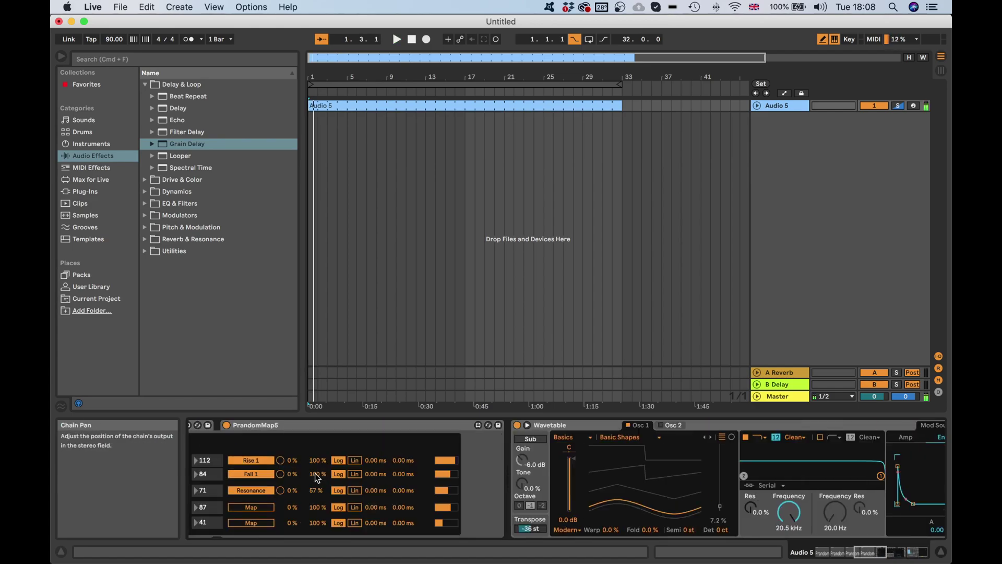
pyautogui.hscroll(10, 356, 491)
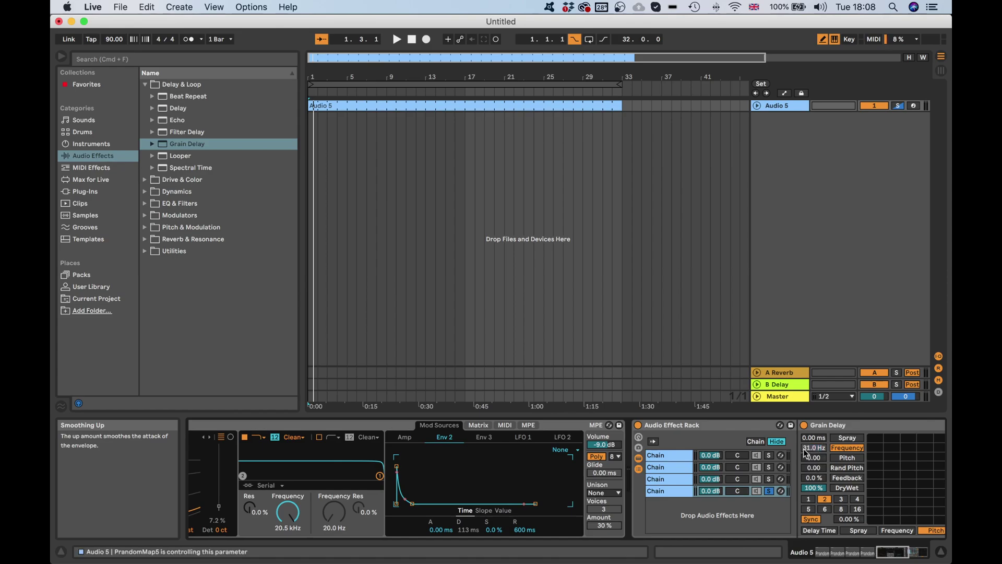
pyautogui.hscroll(-10, 340, 487)
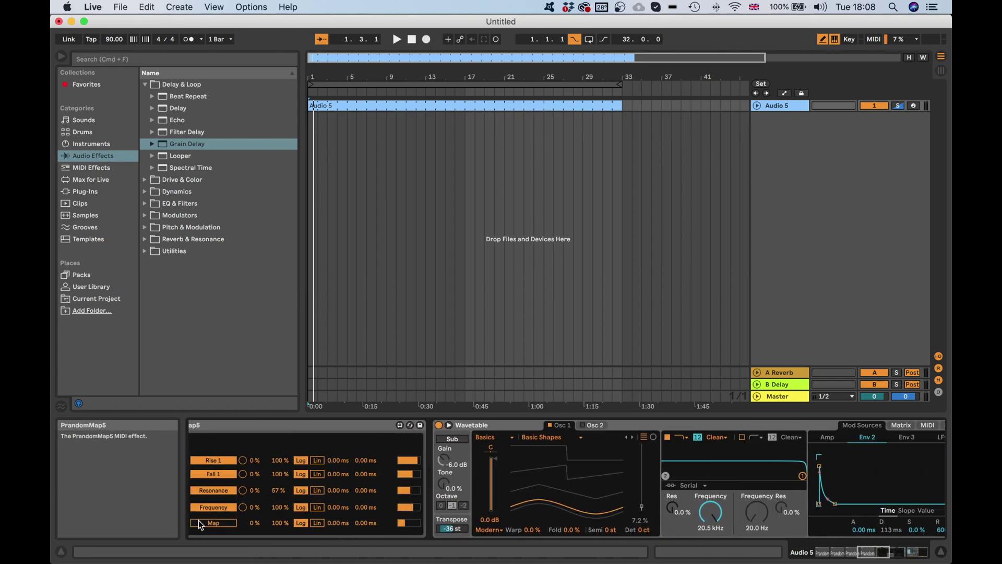
pyautogui.hscroll(10, 556, 527)
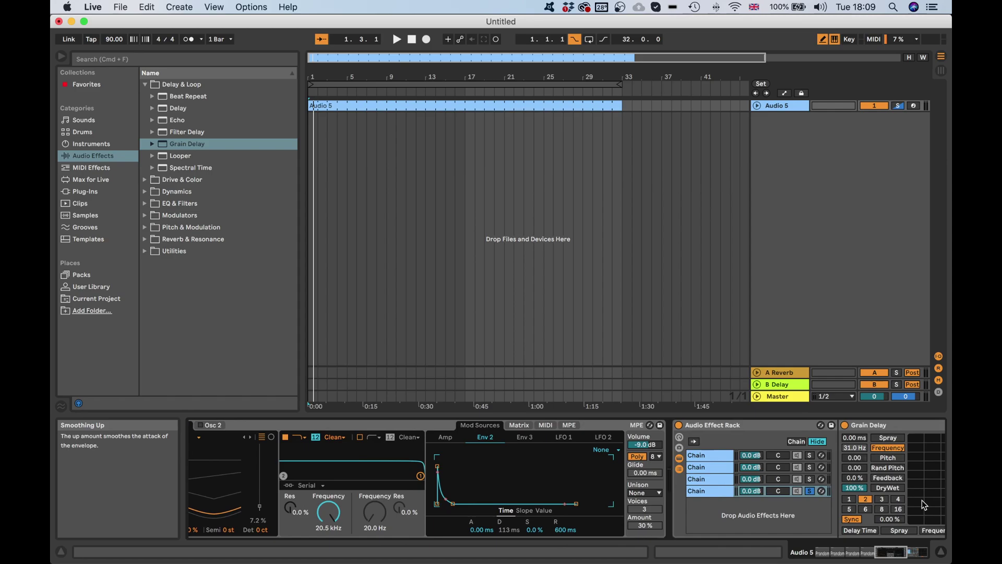
# Lower the Grain Delay's dry/wet mix to 44%
pyautogui.hscroll(3, 860, 462)
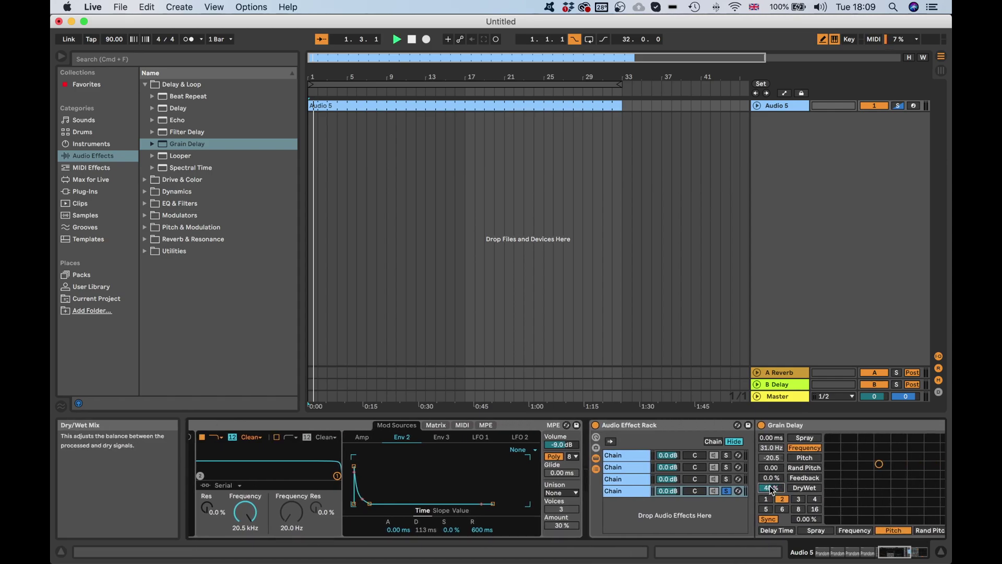
pyautogui.hscroll(8, 778, 485)
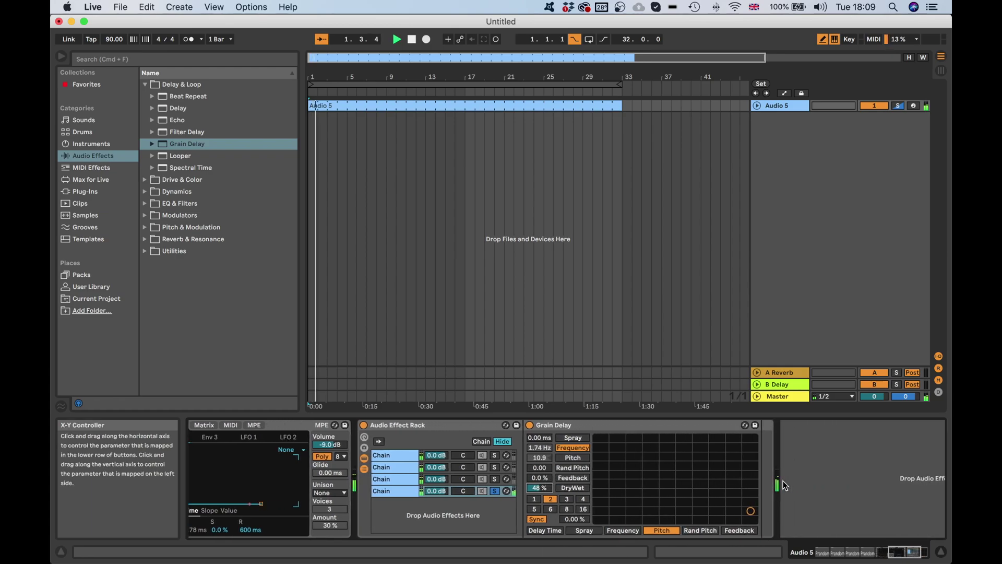
pyautogui.hscroll(1, 783, 480)
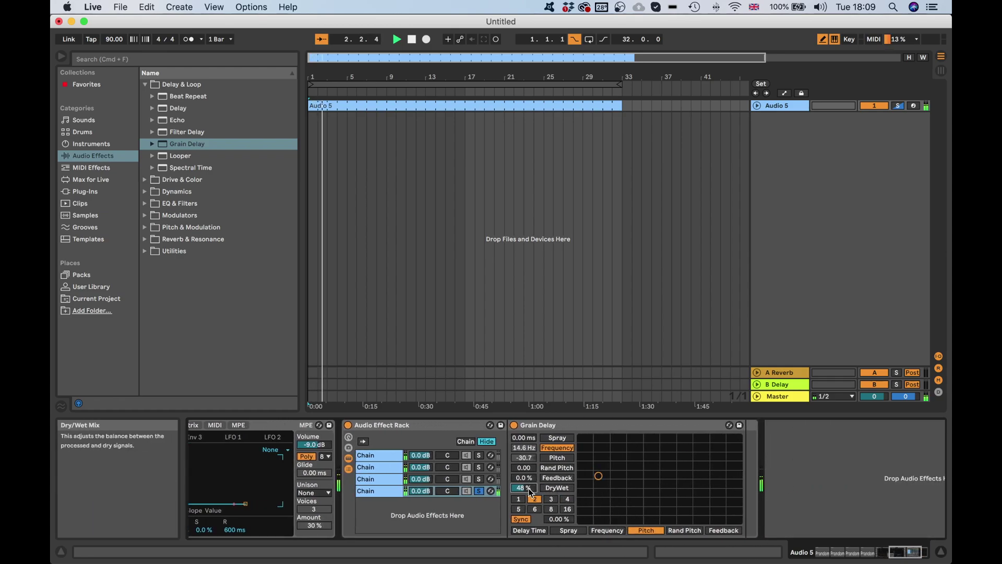
pyautogui.moveTo(524, 488); pyautogui.dragTo(524, 492)
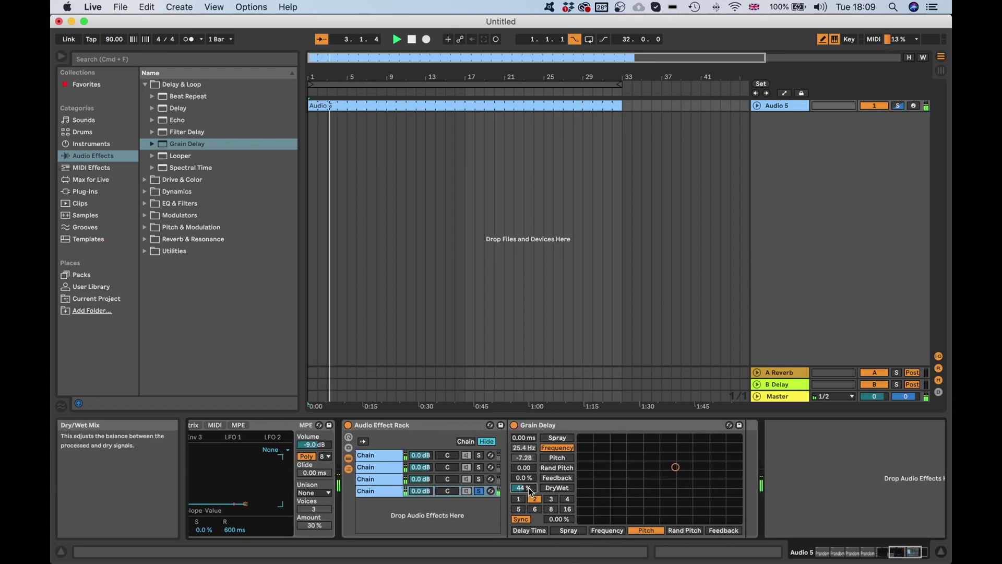
pyautogui.hscroll(-10, 491, 487)
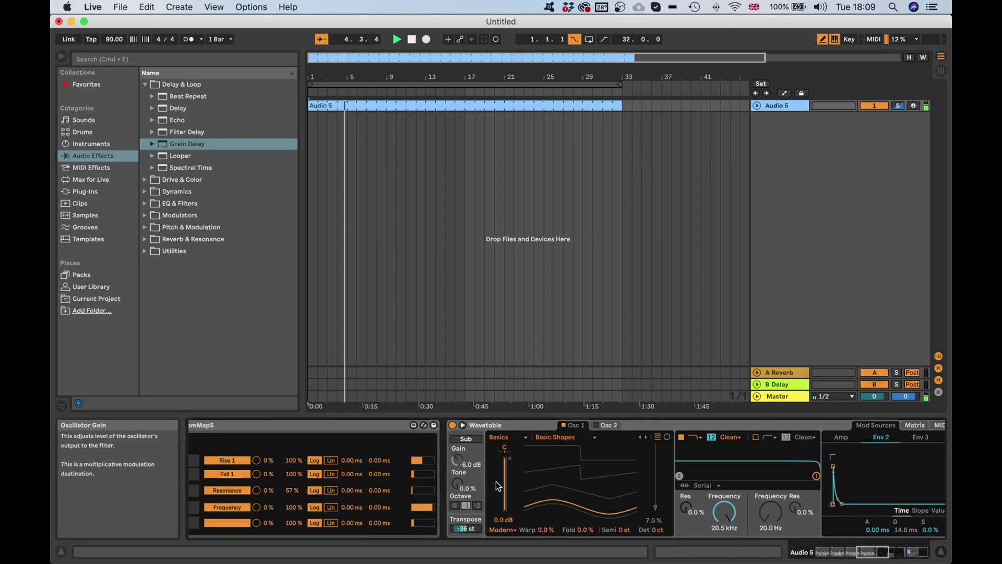
pyautogui.hscroll(10, 496, 485)
pyautogui.hscroll(-10, 496, 486)
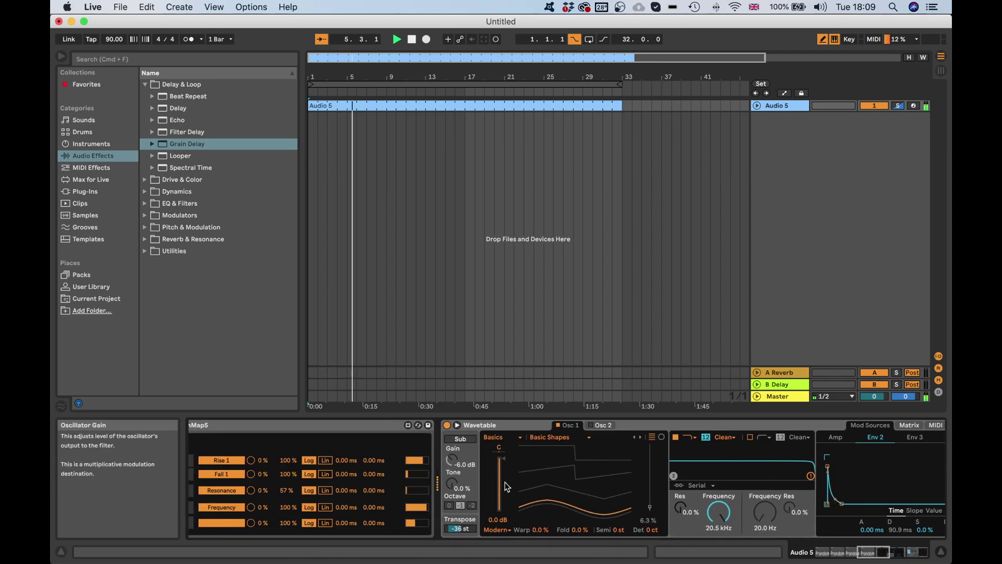
pyautogui.hscroll(10, 505, 481)
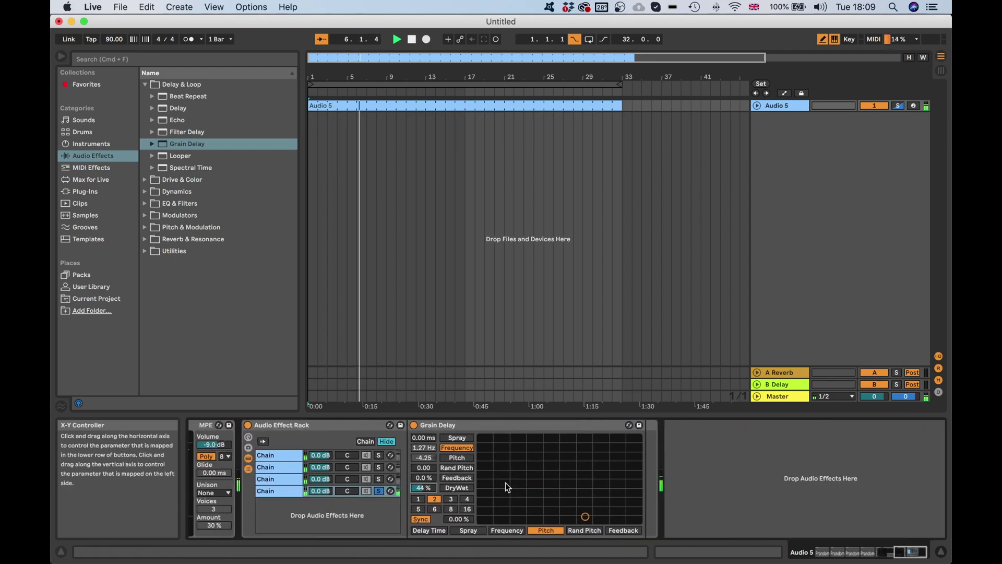
# Move the Grain Delay's X-Y point, switch to time-based delay, and raise feedback to 24%
pyautogui.click(505, 483)
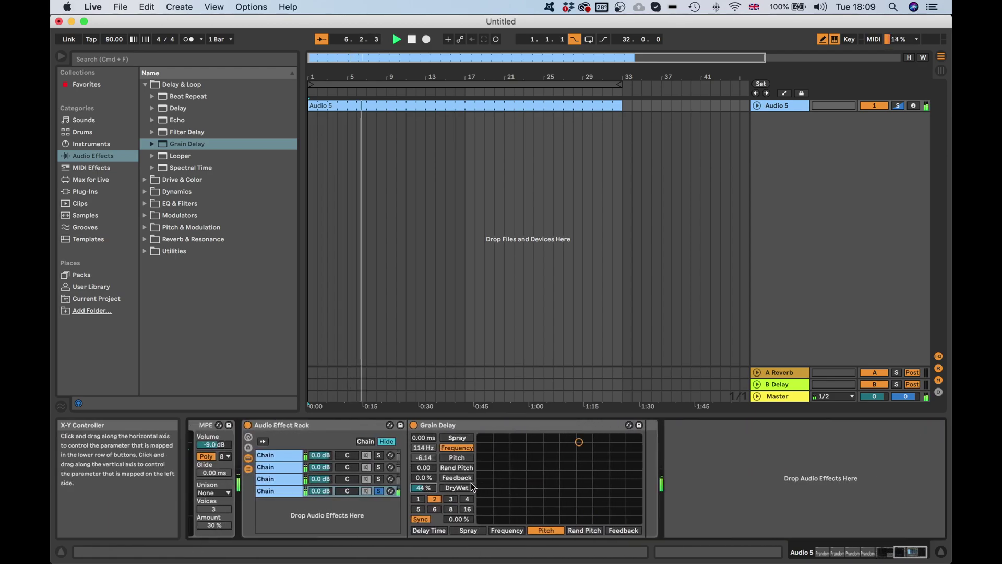
pyautogui.click(427, 519)
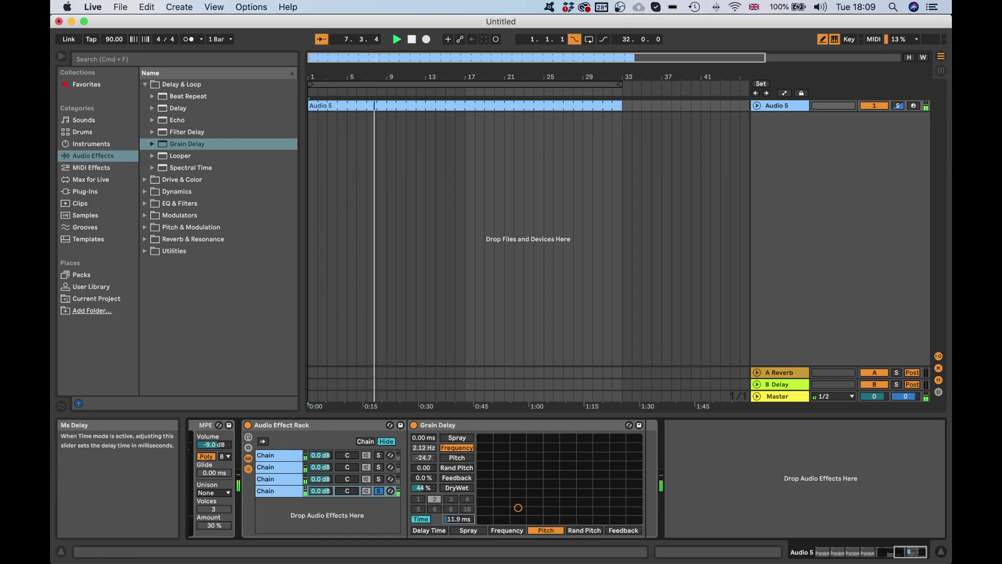
pyautogui.moveTo(436, 480); pyautogui.dragTo(436, 459)
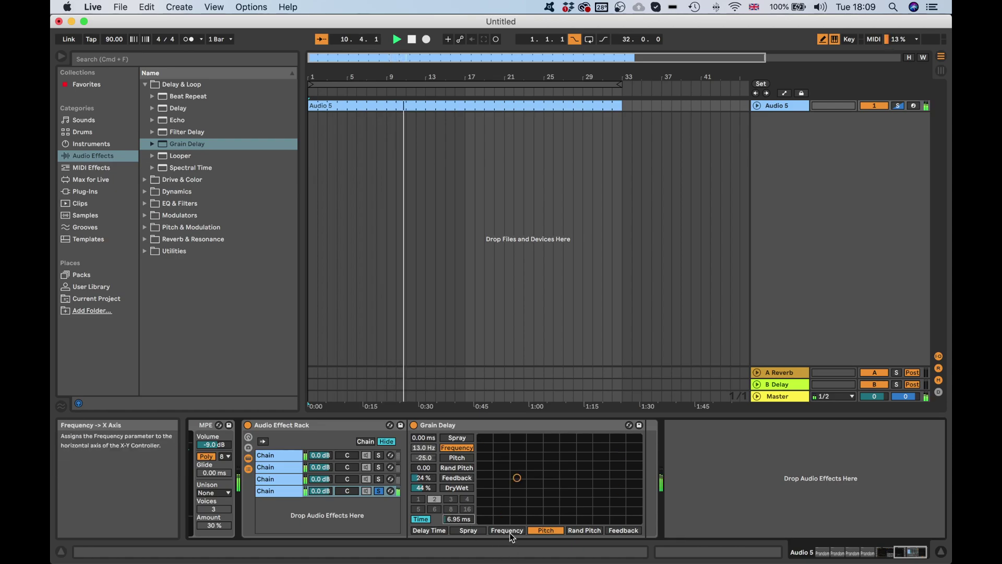
pyautogui.hscroll(-10, 400, 499)
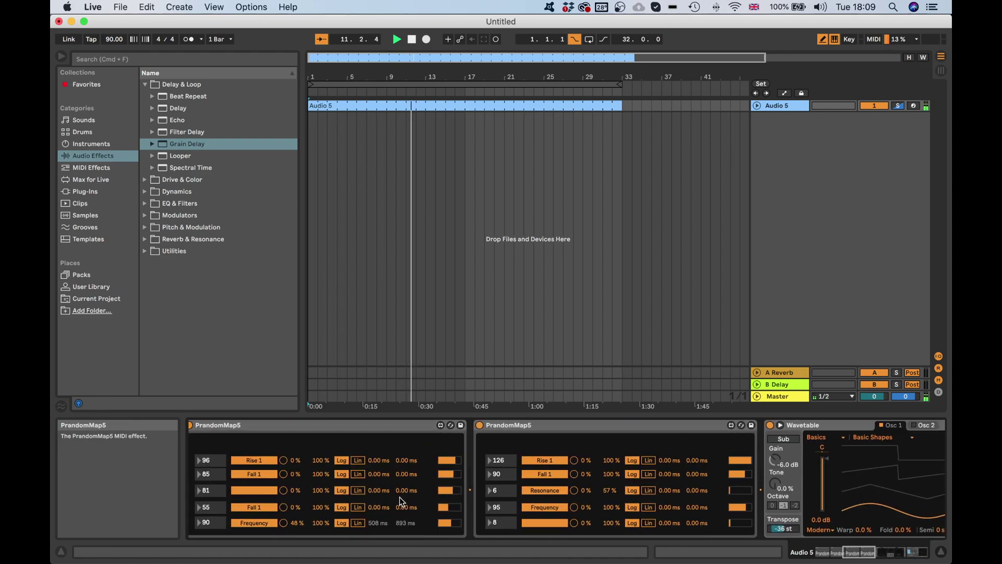
pyautogui.hscroll(10, 422, 495)
pyautogui.hscroll(4, 424, 494)
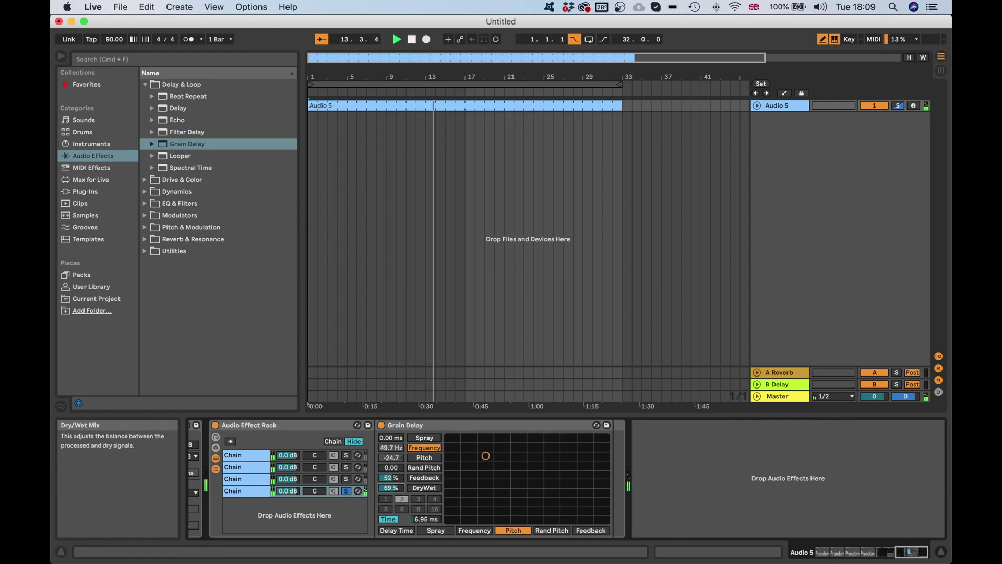
pyautogui.scroll(10, 397, 486)
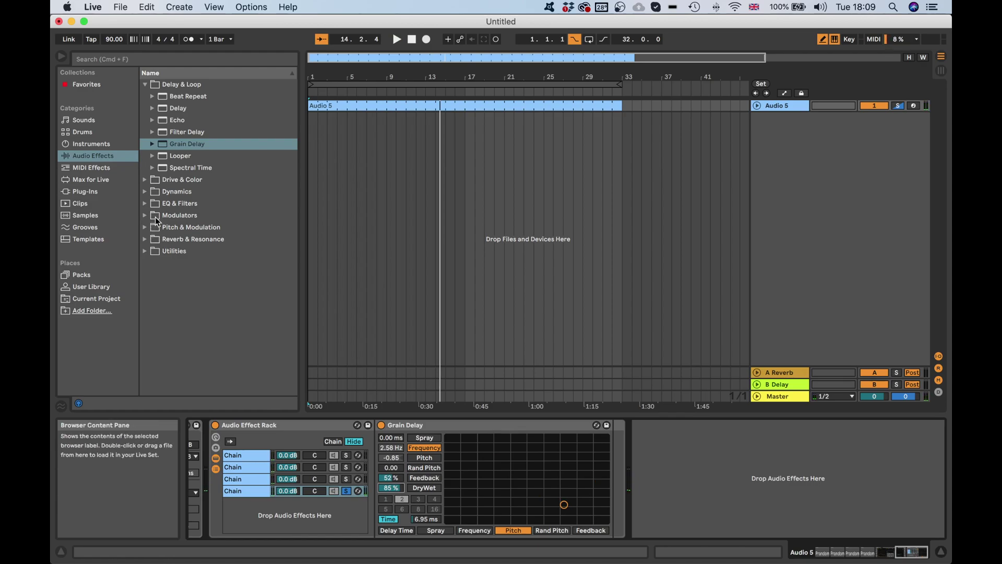
# Add a Utility from Utilities after the Grain Delay and switch it to Mono
pyautogui.click(147, 252)
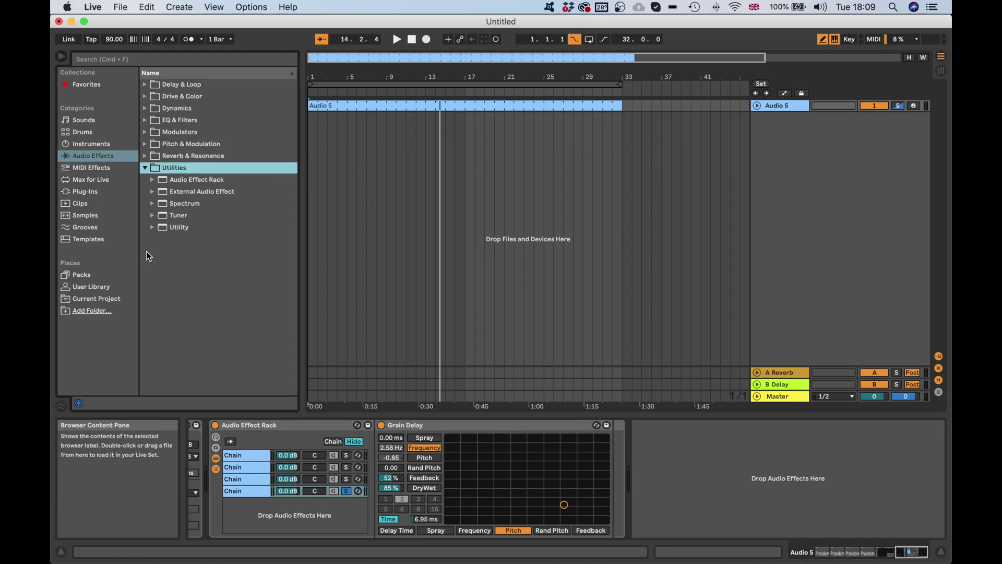
pyautogui.click(174, 230)
pyautogui.moveTo(663, 561); pyautogui.dragTo(616, 484)
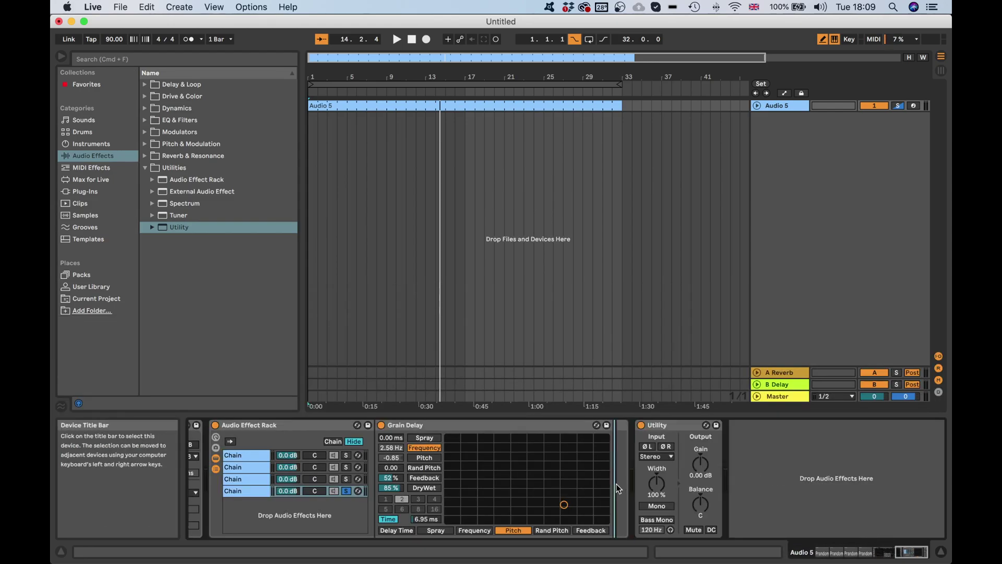
pyautogui.click(670, 426)
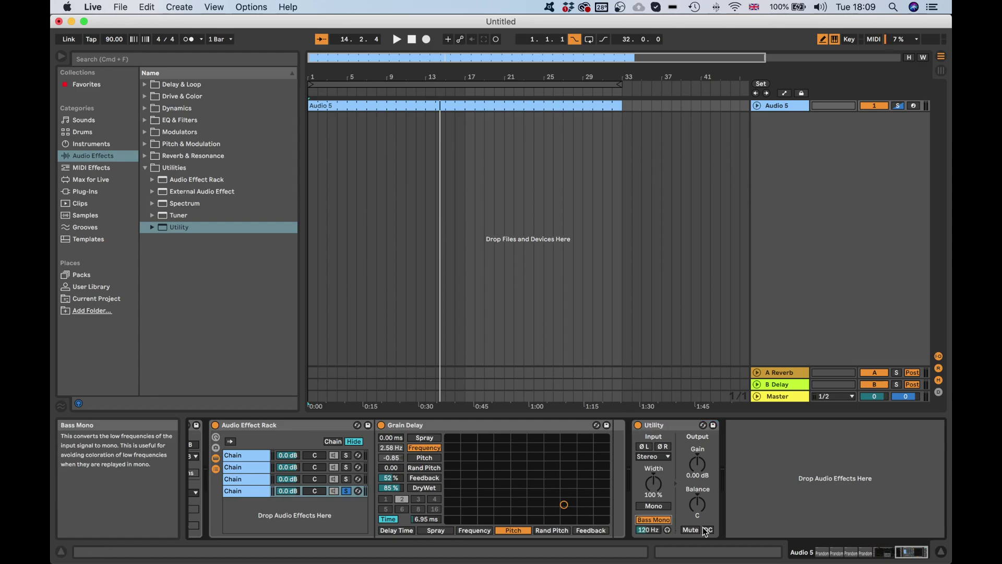
pyautogui.click(659, 507)
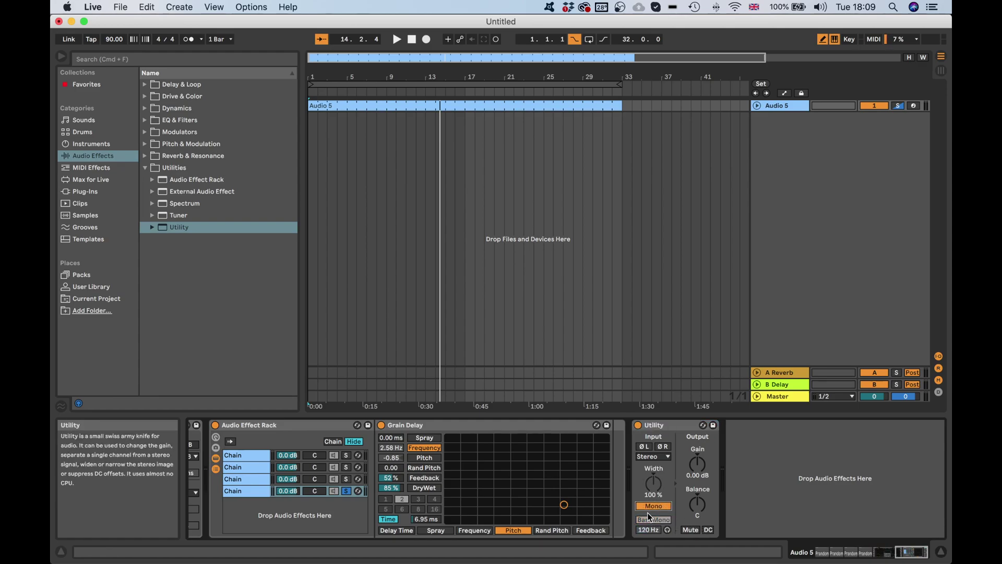
# Play the set to hear the effect chain, then show the Max for Live devices
pyautogui.hscroll(-15, 648, 514)
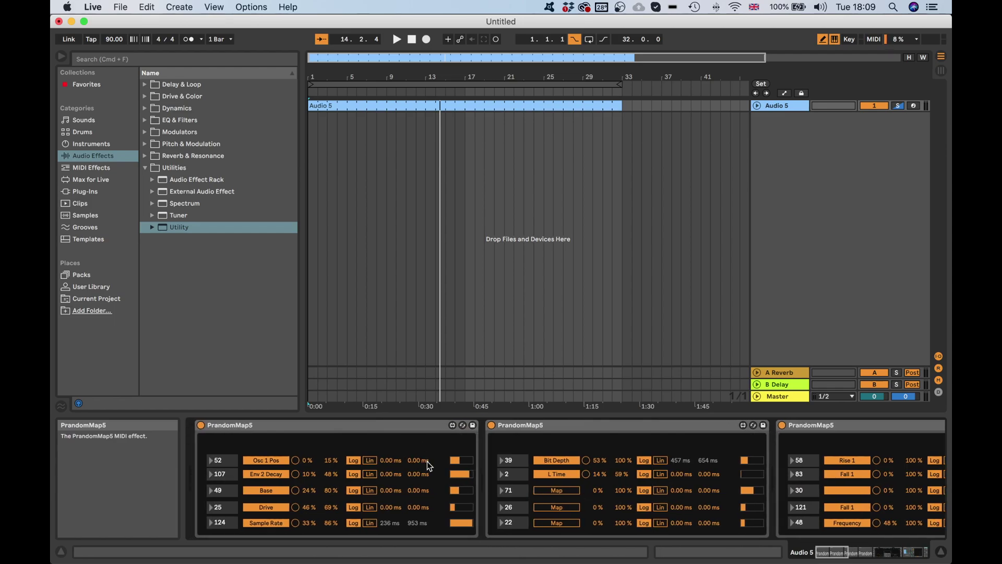
pyautogui.press('space')
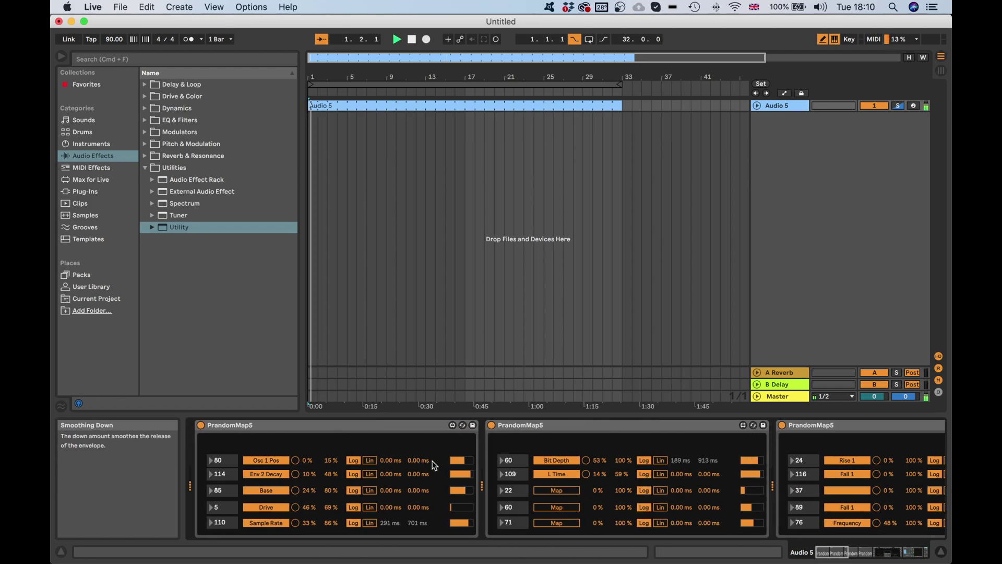
pyautogui.hscroll(-10, 543, 464)
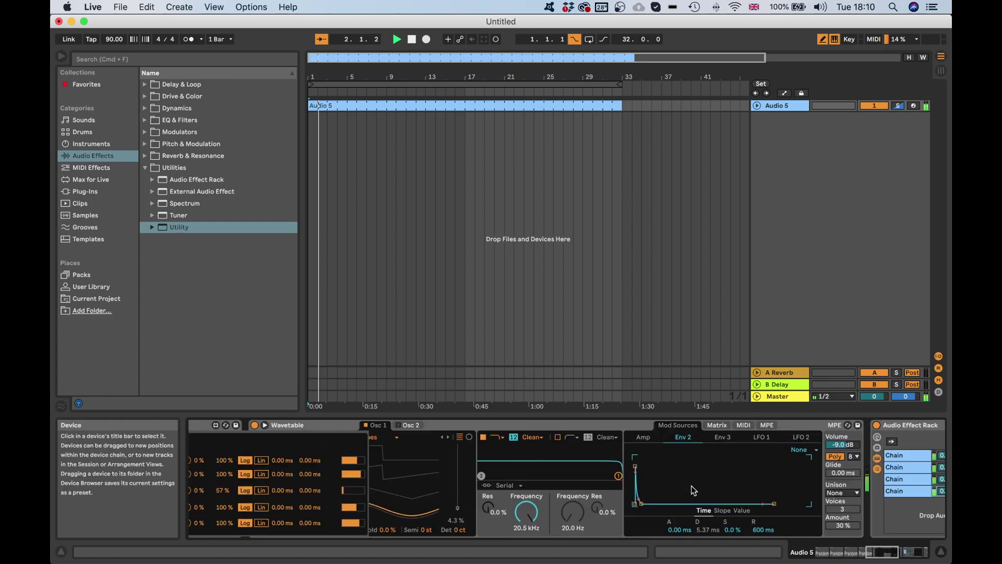
pyautogui.hscroll(12, 692, 490)
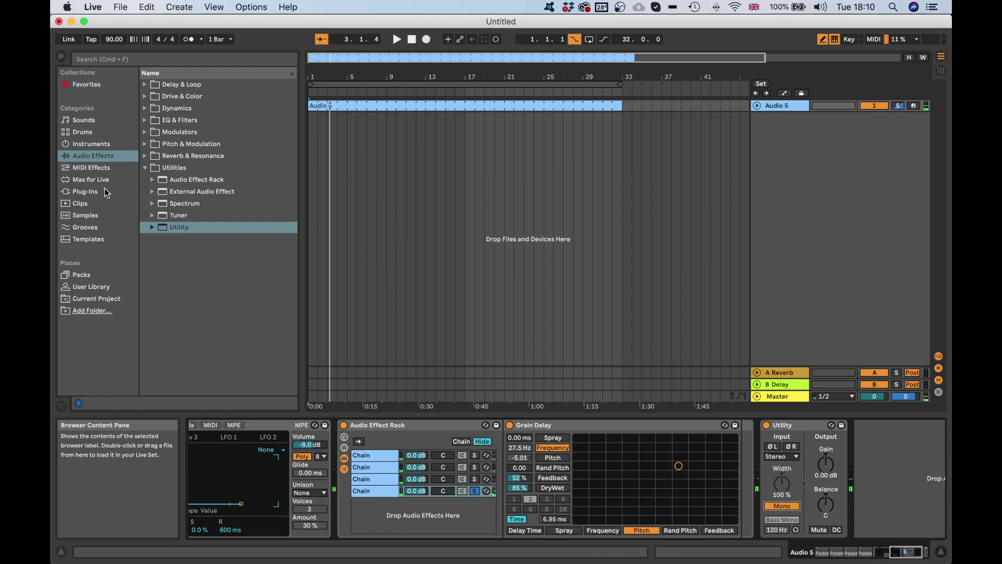
pyautogui.click(90, 179)
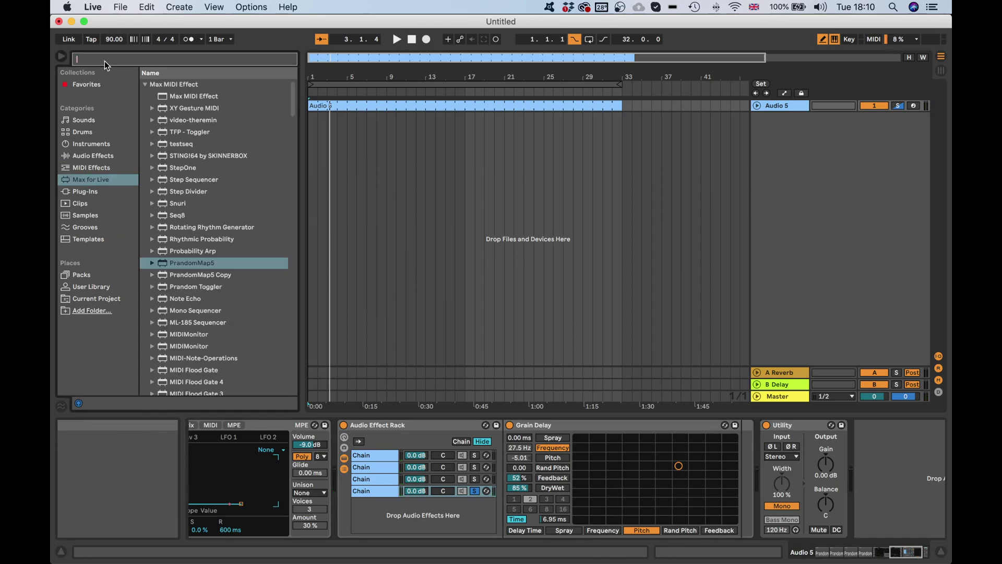
# Search the browser for 'spag' and insert Spagetti.adv into the chain before Utility
pyautogui.click(78, 191)
pyautogui.click(84, 180)
pyautogui.write('spaghetti')
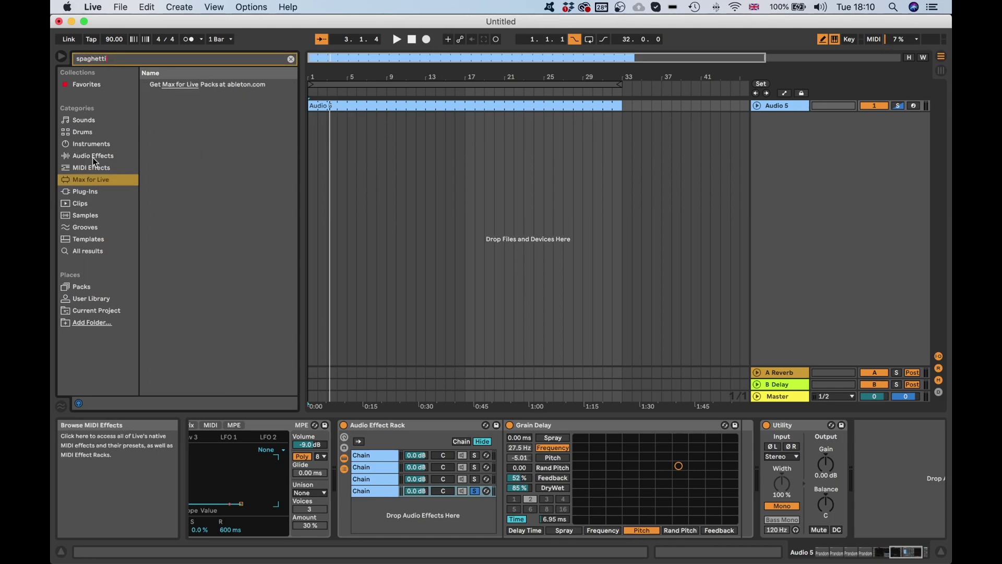
pyautogui.doubleClick(108, 58)
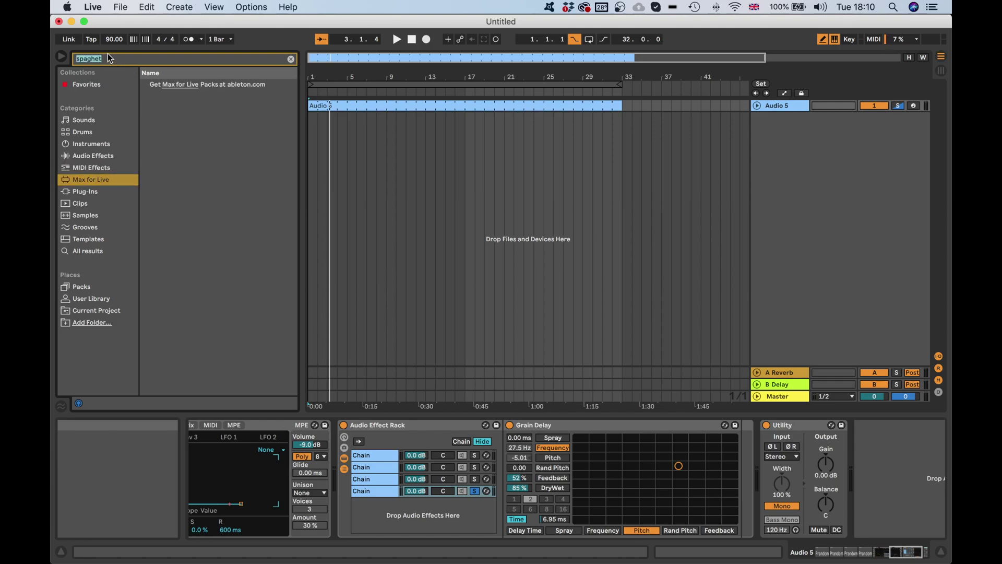
pyautogui.write('spag')
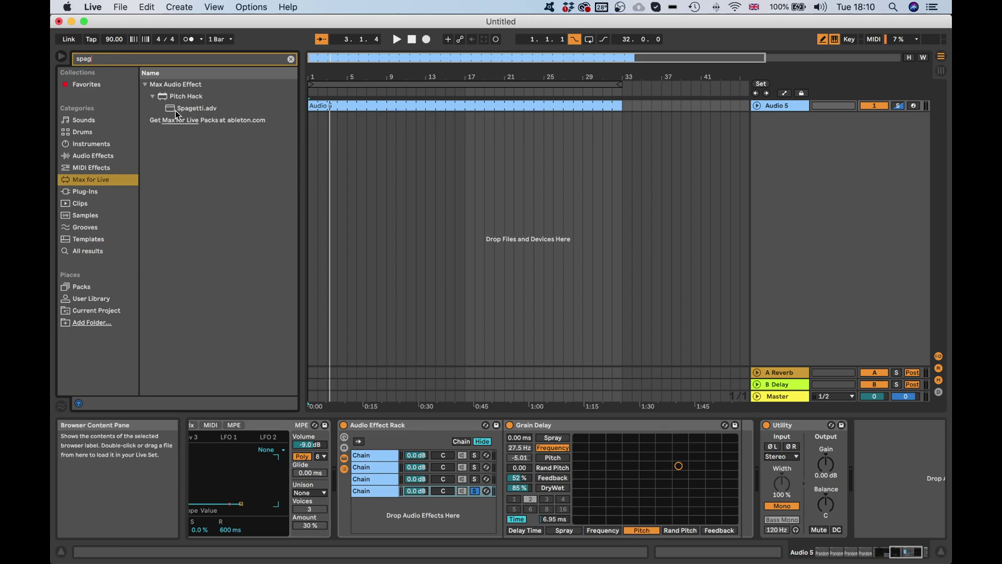
pyautogui.moveTo(172, 108)
pyautogui.mouseDown()
pyautogui.moveTo(253, 143)
pyautogui.moveTo(767, 461)
pyautogui.moveTo(741, 454)
pyautogui.mouseUp()
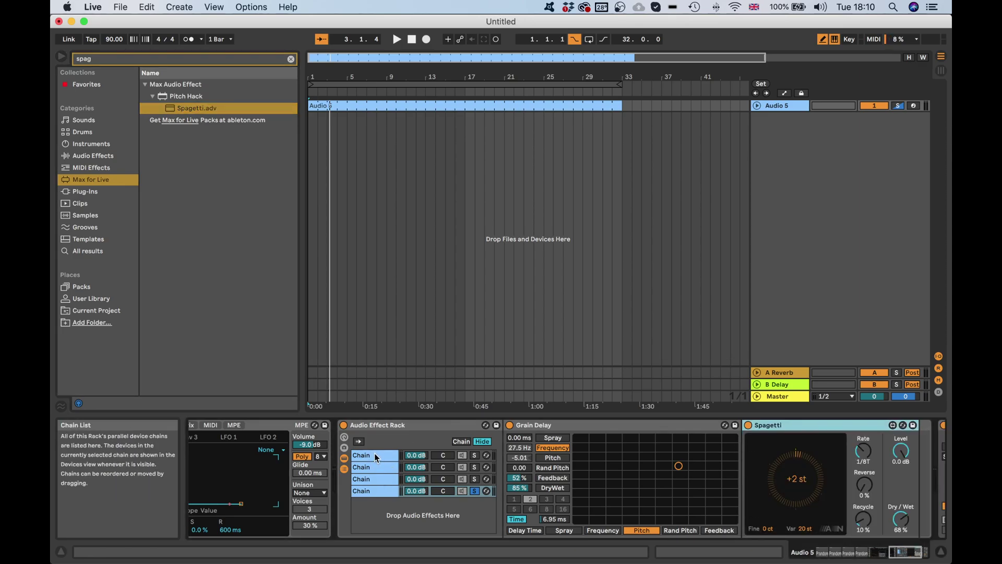
# Lower the Grain Delay's dry/wet mix to 66%
pyautogui.moveTo(528, 486); pyautogui.dragTo(527, 497)
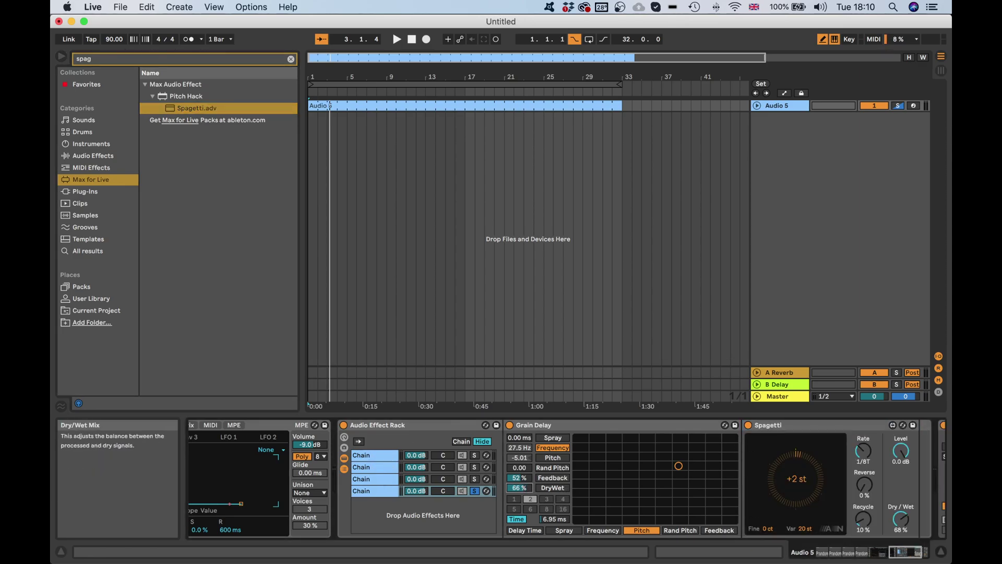
pyautogui.hscroll(-10, 405, 489)
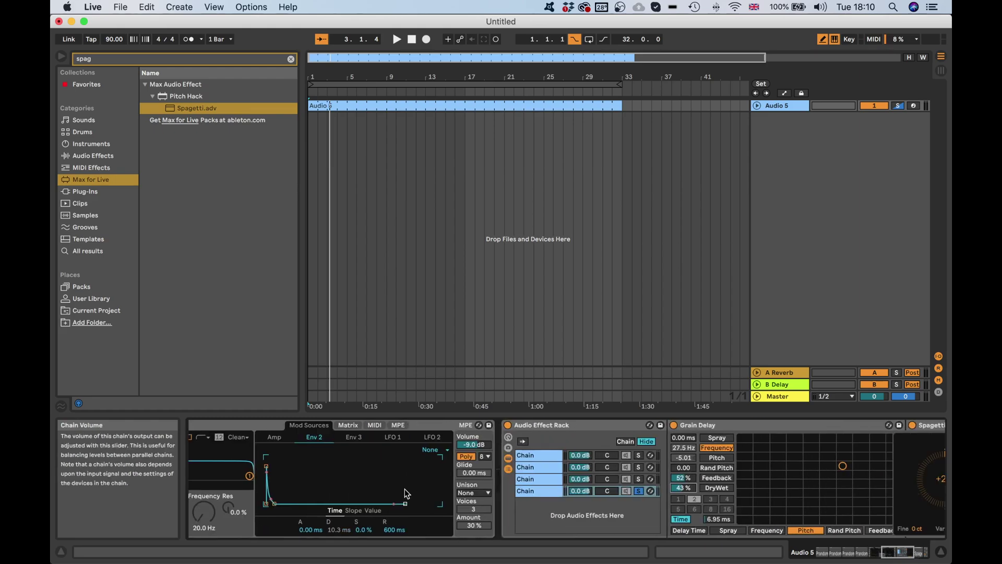
pyautogui.hscroll(-6, 405, 489)
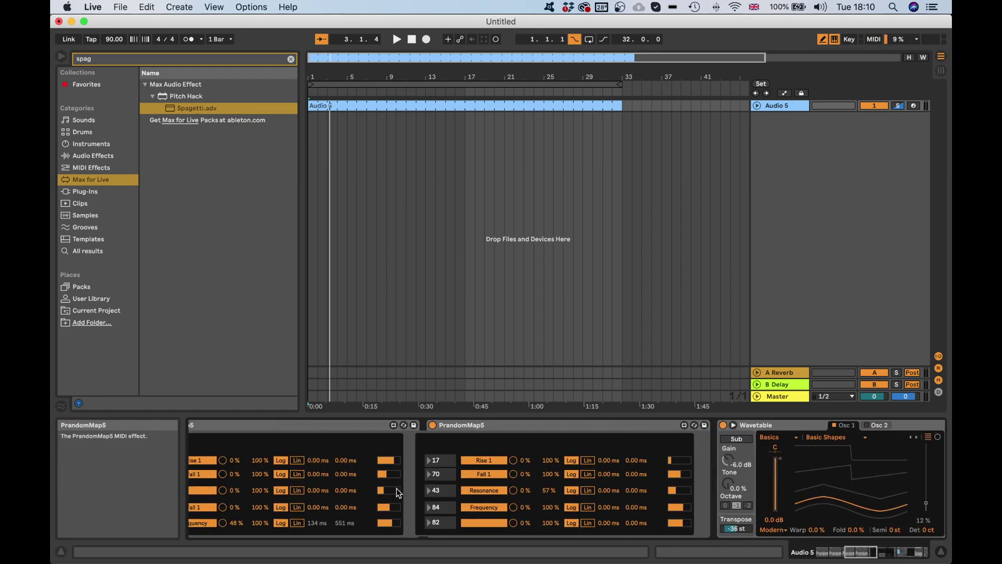
# Add PrandomMap5 to randomise Spagetti's Coarse, Rate and Reverse
pyautogui.click(132, 54)
pyautogui.write('prand')
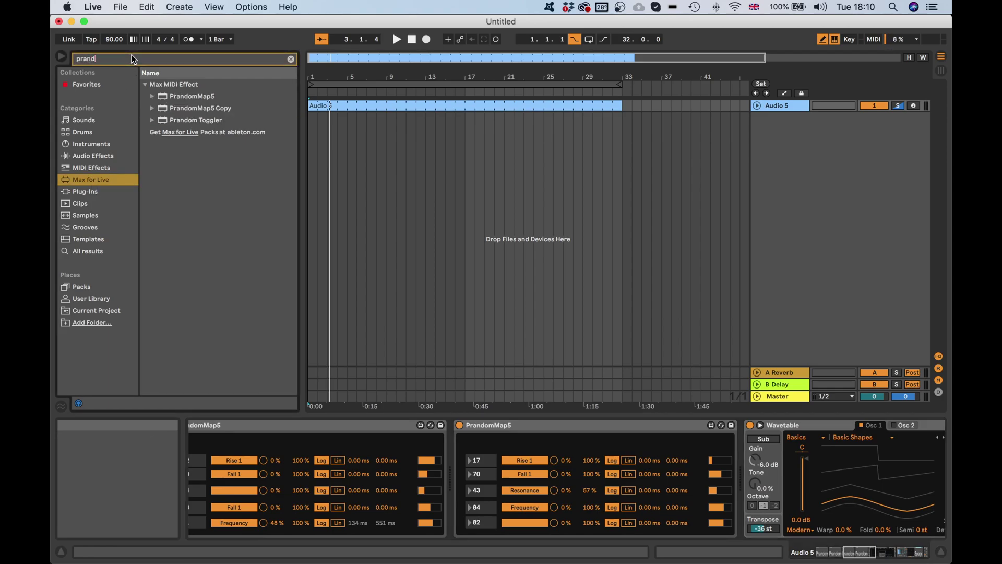
pyautogui.moveTo(176, 102); pyautogui.dragTo(650, 346)
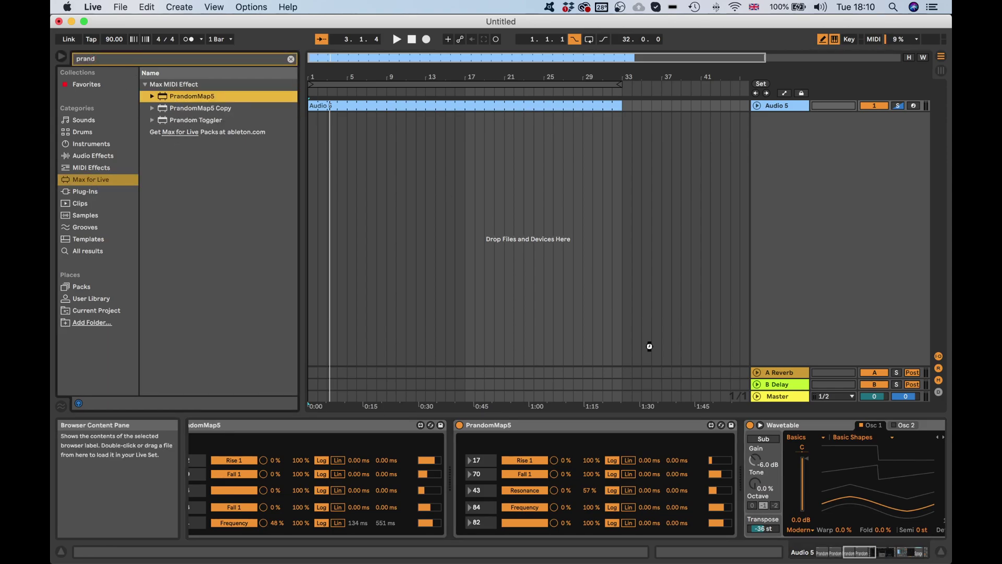
pyautogui.moveTo(579, 405); pyautogui.dragTo(716, 441)
# Restart playback and raise Spagetti's dry/wet mix to 47%
pyautogui.hscroll(10, 725, 462)
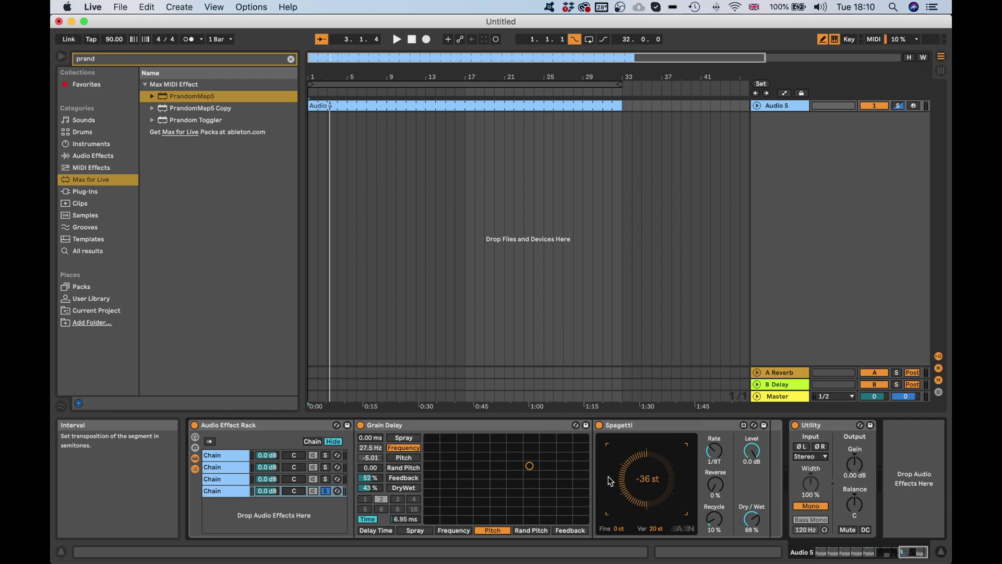
pyautogui.hscroll(-10, 609, 477)
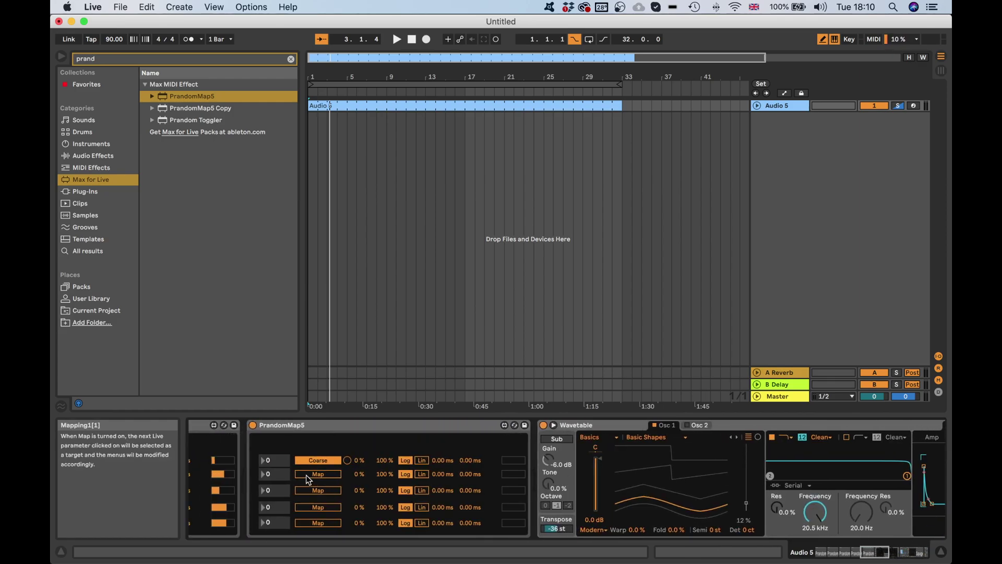
pyautogui.hscroll(10, 575, 478)
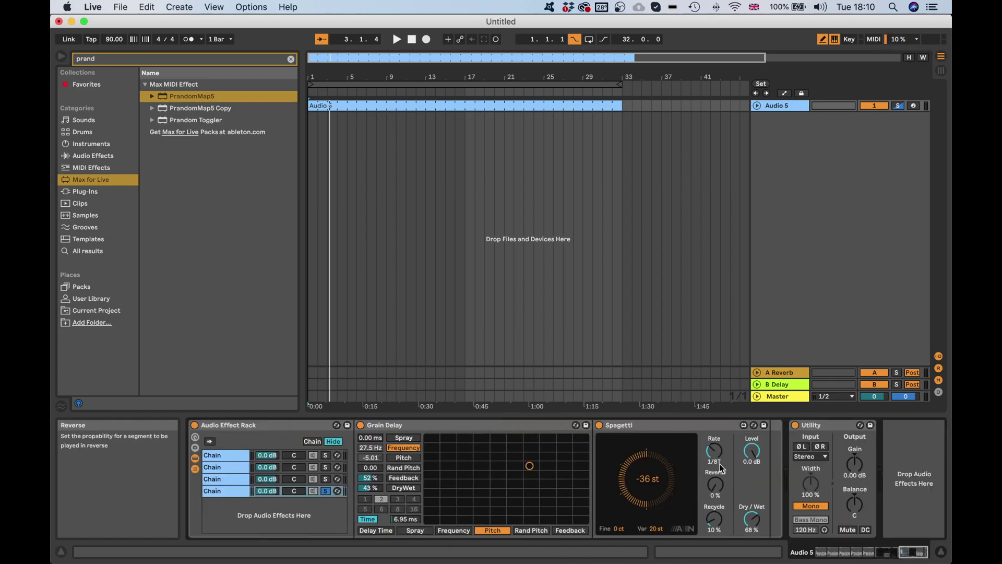
pyautogui.hscroll(-10, 333, 470)
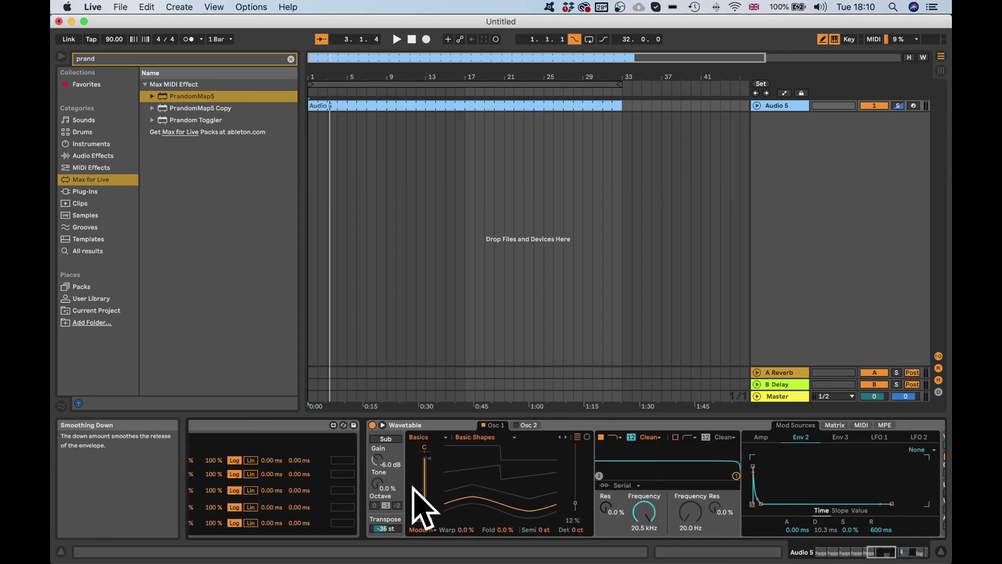
pyautogui.hscroll(10, 415, 503)
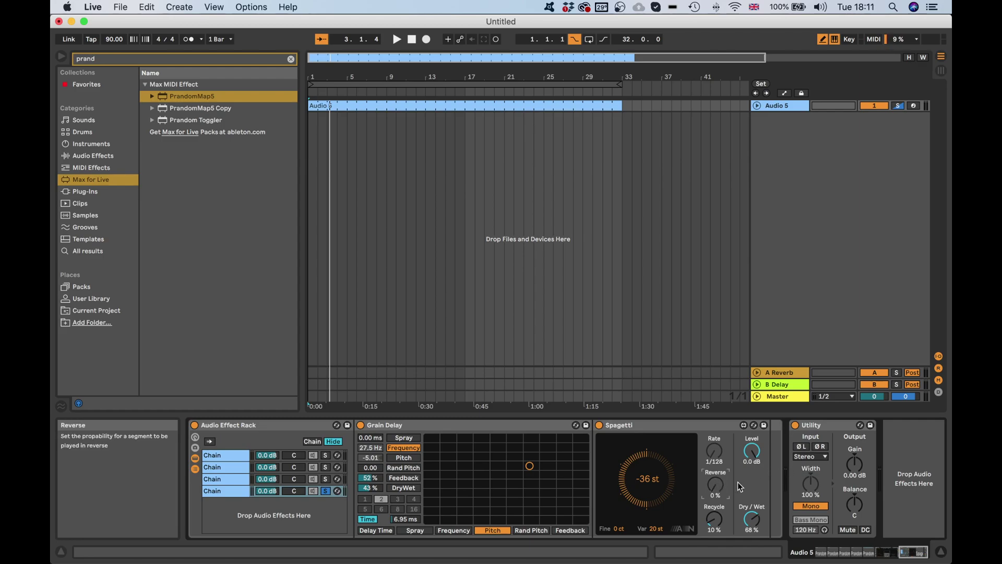
pyautogui.press('space')
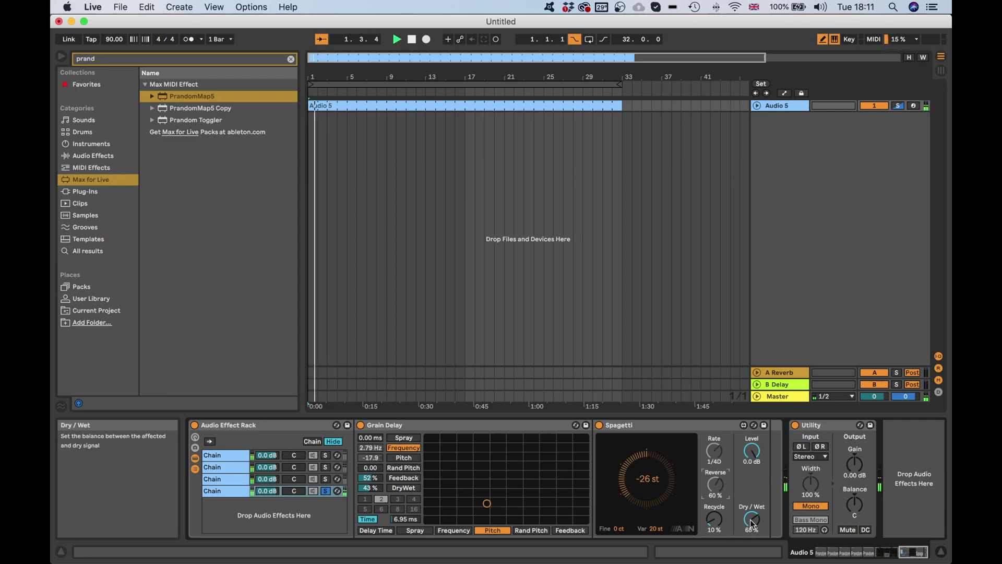
pyautogui.click(753, 523)
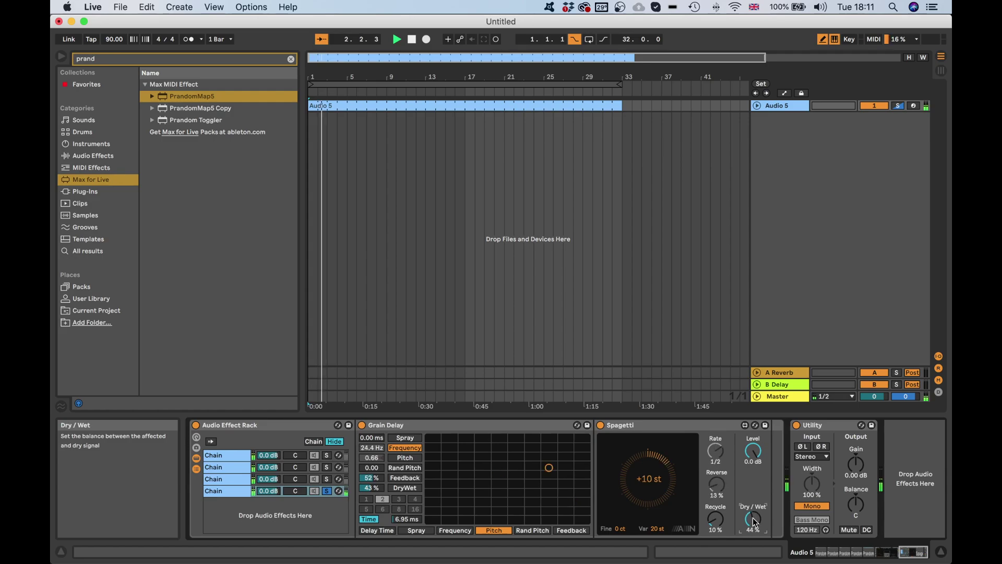
pyautogui.moveTo(754, 522); pyautogui.dragTo(750, 521)
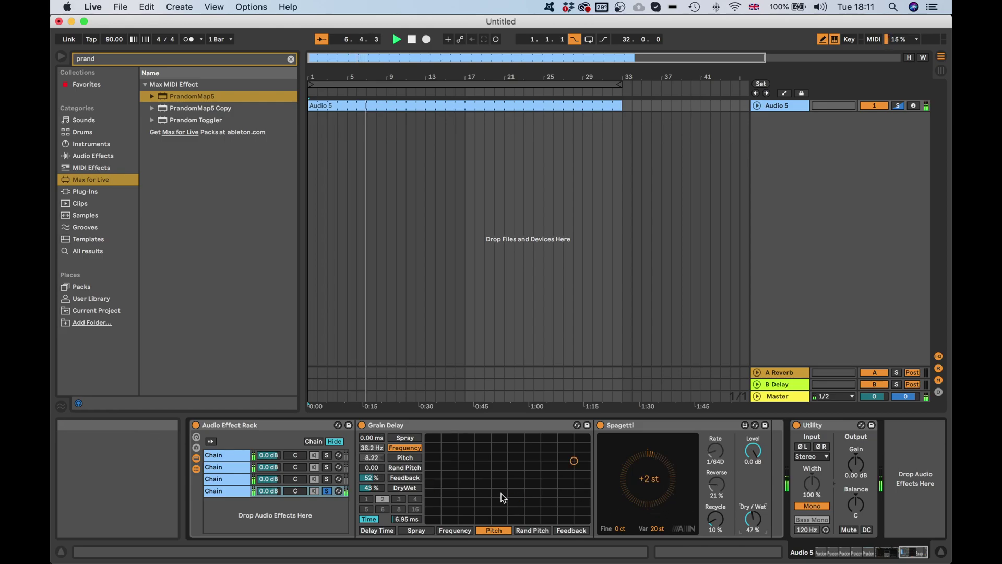
# Audition the effects rack from the song start, then stop playback
pyautogui.hscroll(-10, 449, 486)
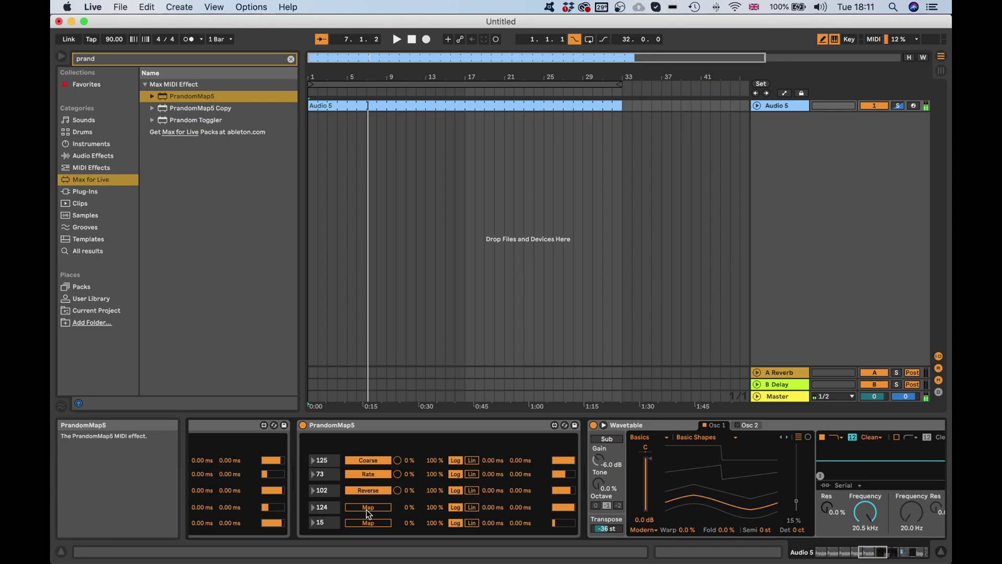
pyautogui.hscroll(10, 537, 478)
pyautogui.hscroll(10, 537, 479)
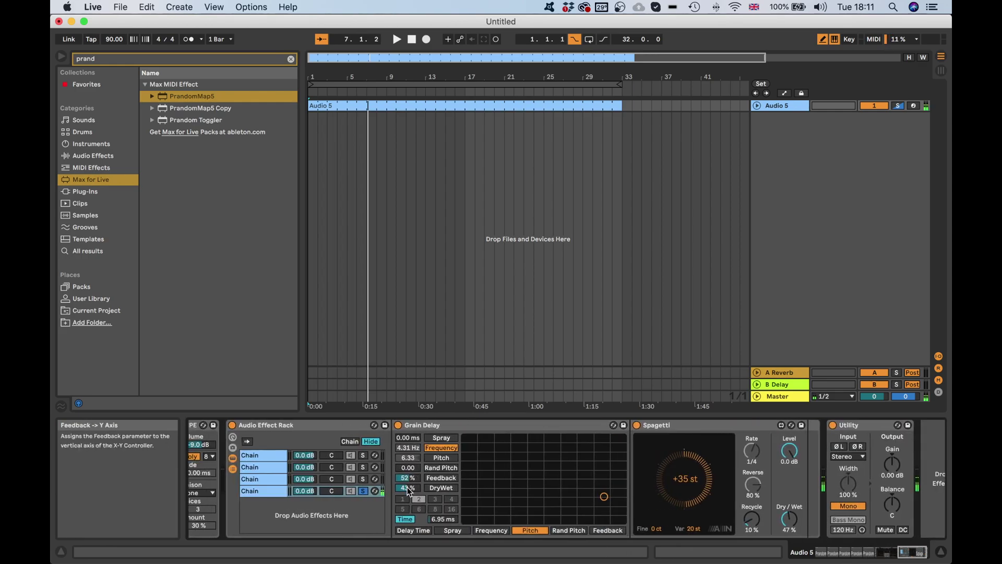
pyautogui.press('space')
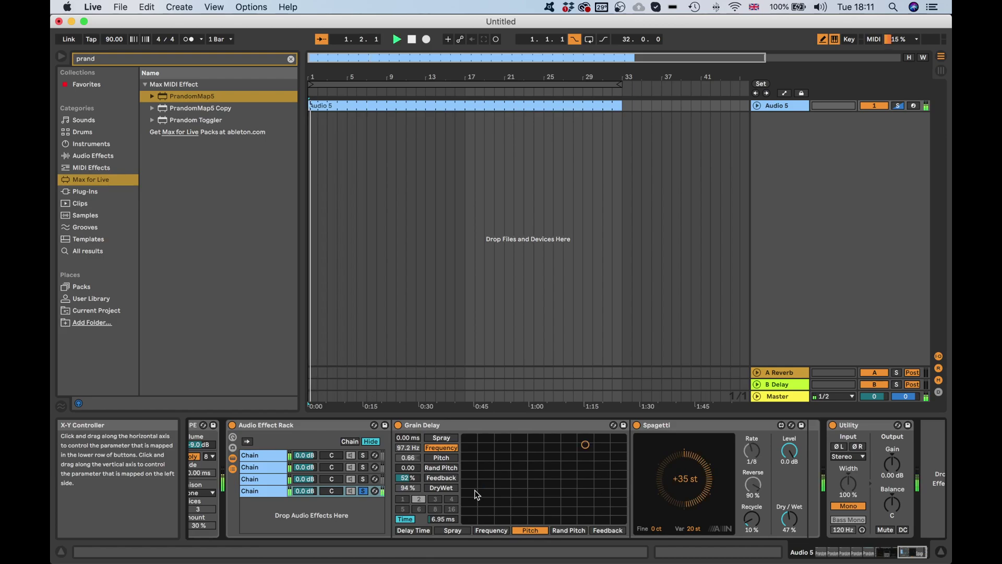
pyautogui.hscroll(-10, 475, 490)
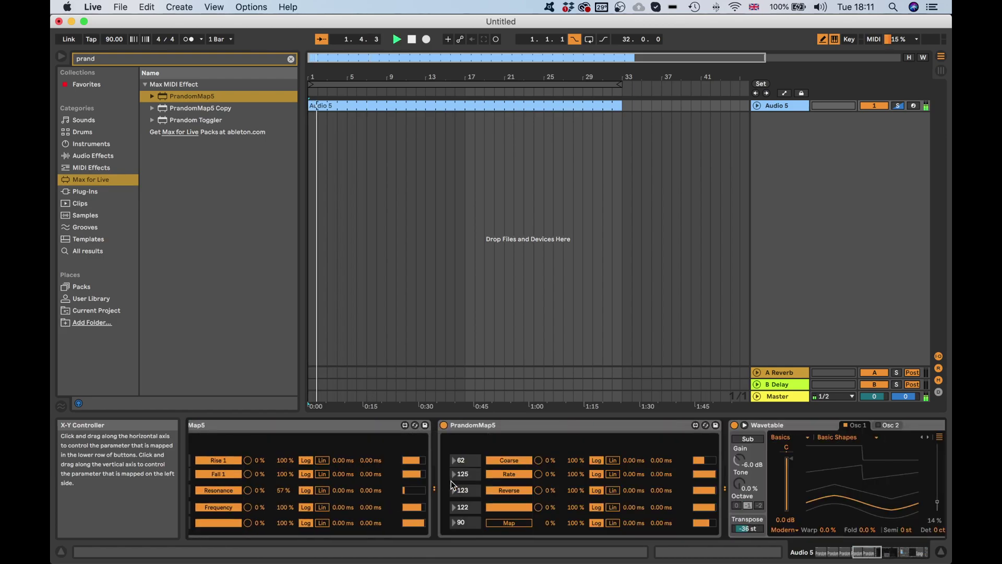
pyautogui.hscroll(8, 652, 485)
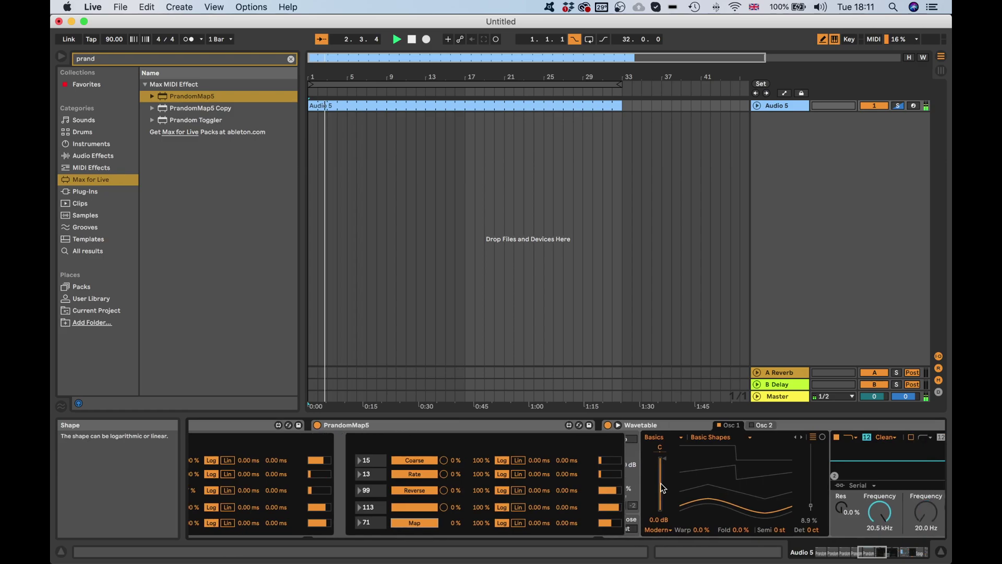
pyautogui.hscroll(5, 659, 483)
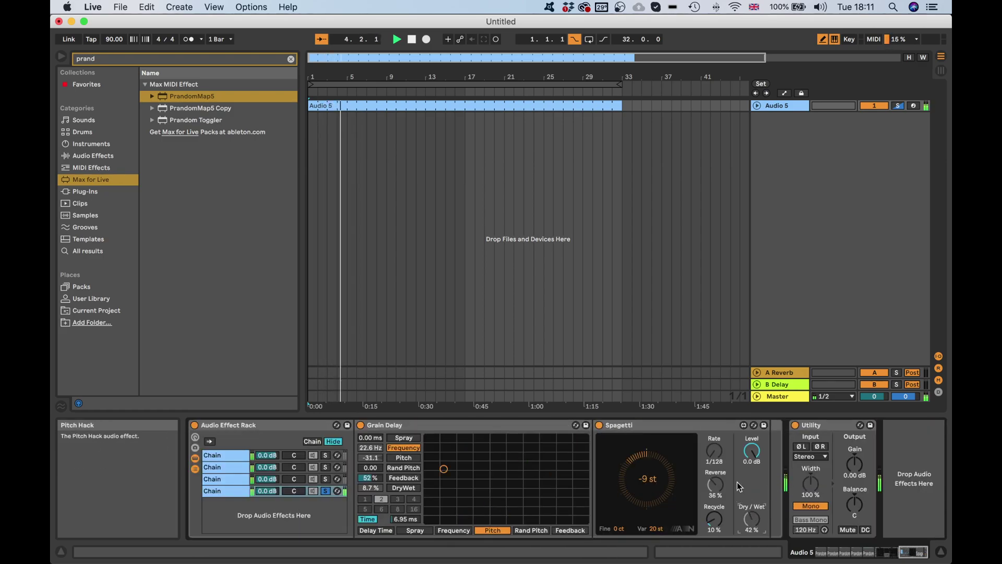
pyautogui.press('space')
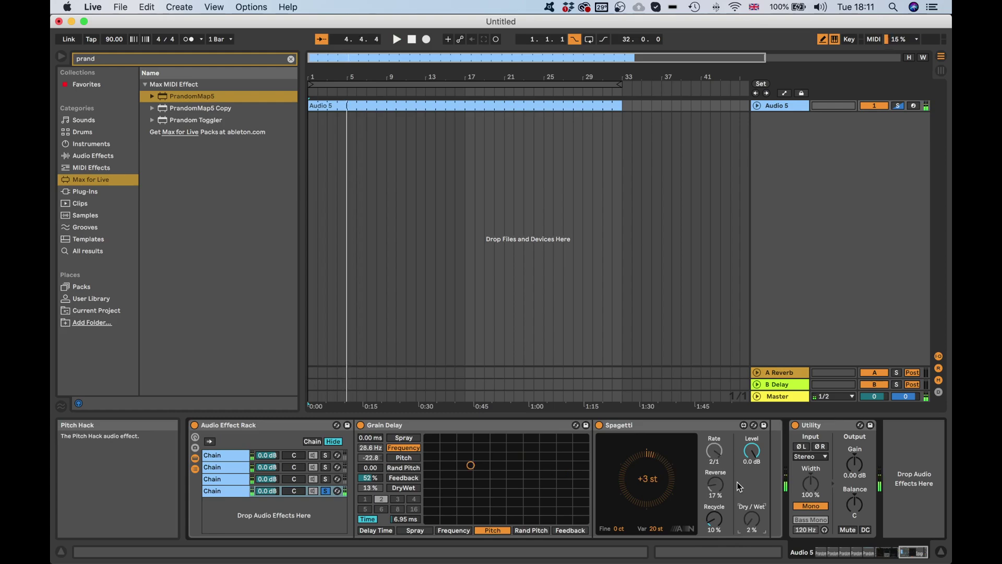
# Move Grain Delay and Spagetti into a new fifth chain, unsolo chain 4, and resume playback
pyautogui.moveTo(237, 509)
pyautogui.mouseDown()
pyautogui.moveTo(256, 510)
pyautogui.moveTo(234, 497)
pyautogui.mouseUp()
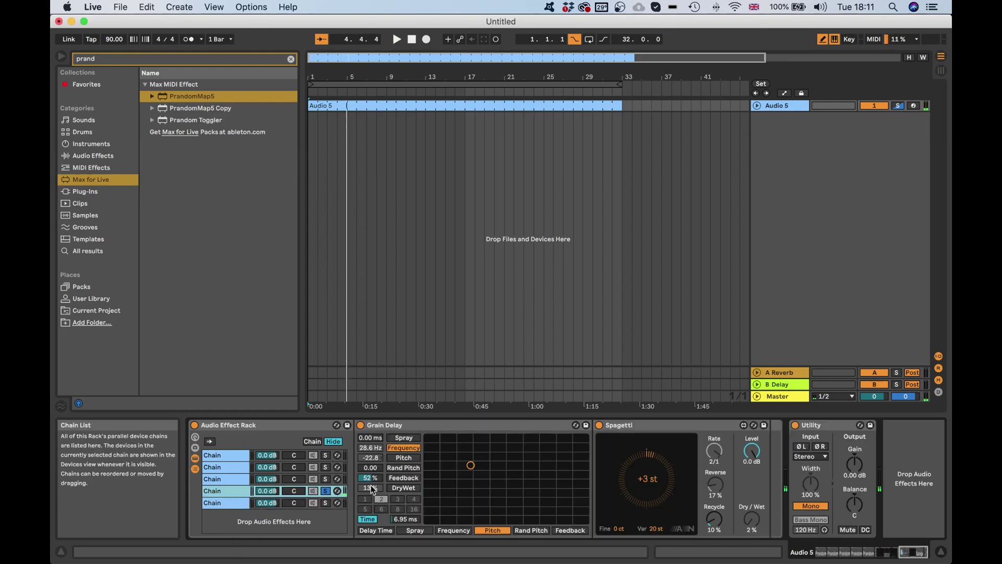
pyautogui.click(230, 497)
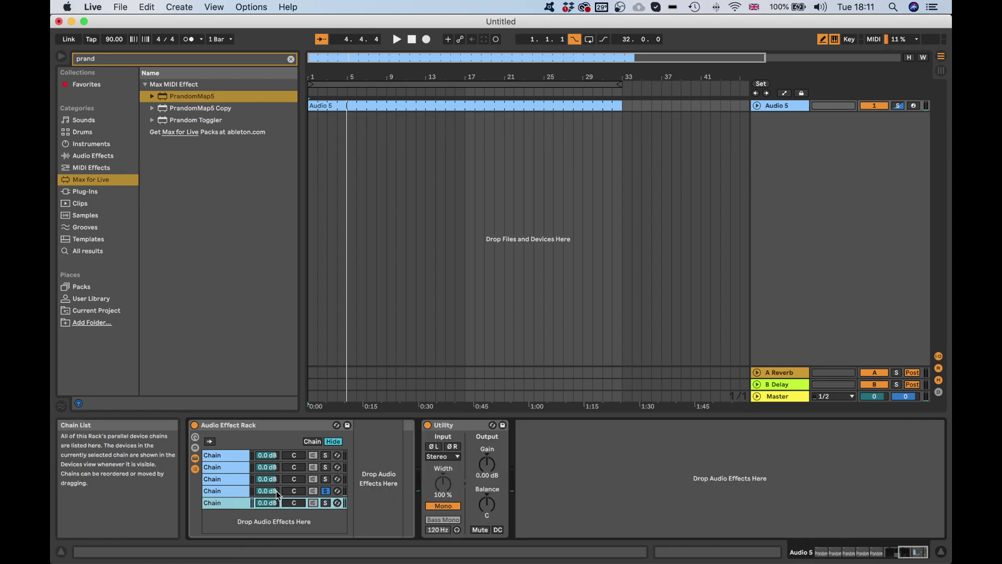
pyautogui.click(327, 492)
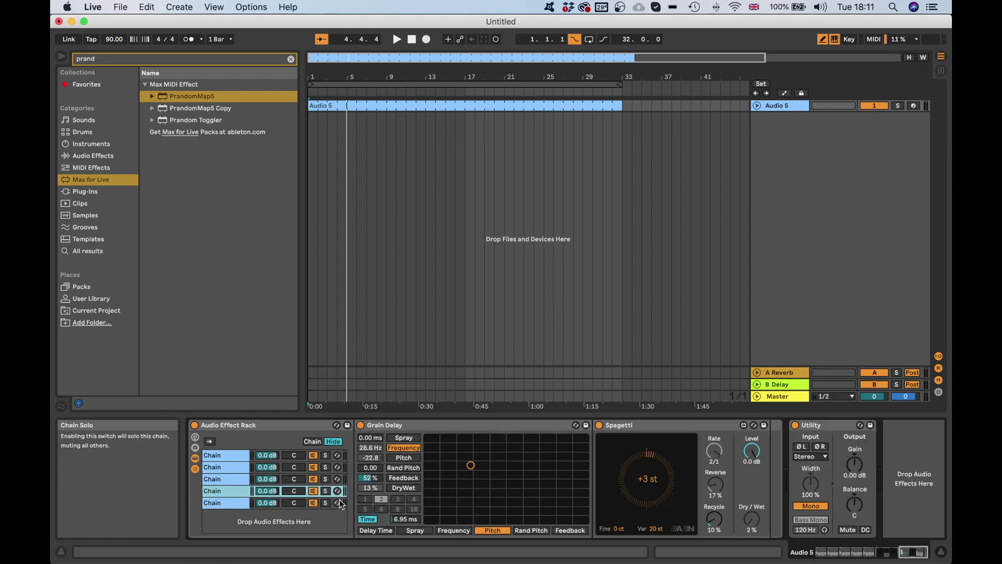
pyautogui.hscroll(-3, 320, 490)
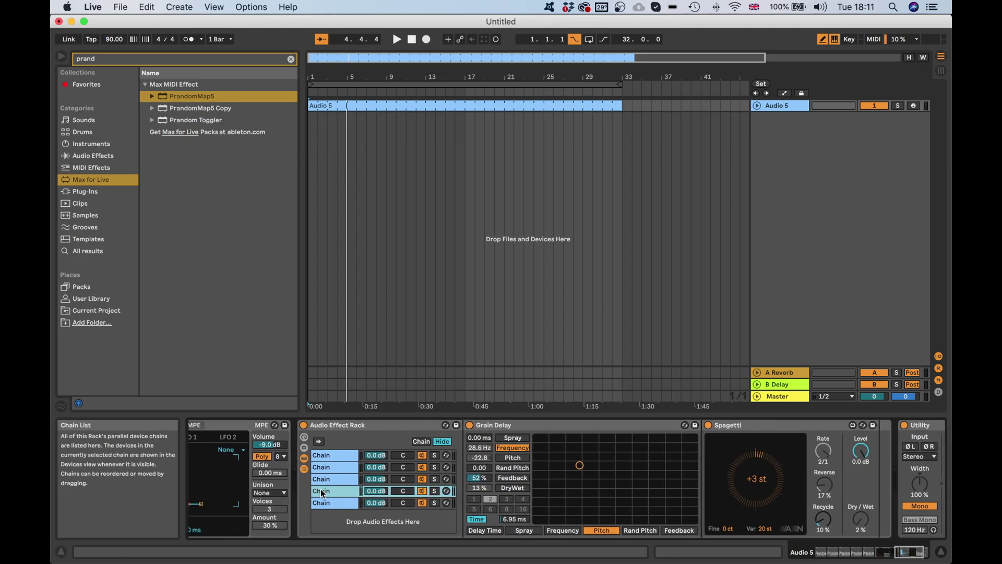
pyautogui.press('space')
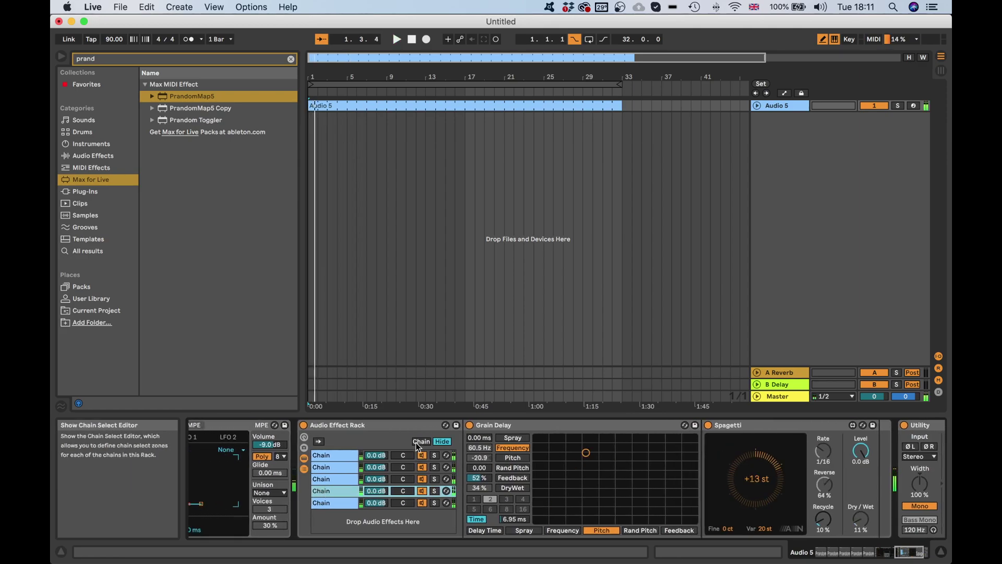
# Stretch all five chain zones to 127 and distribute them equally across the range
pyautogui.click(418, 442)
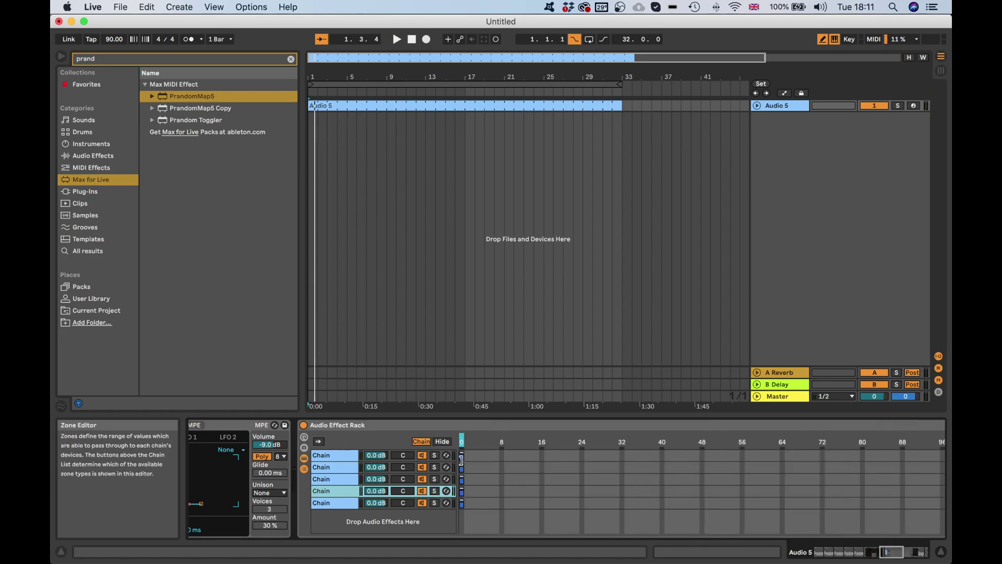
pyautogui.press('super+a')
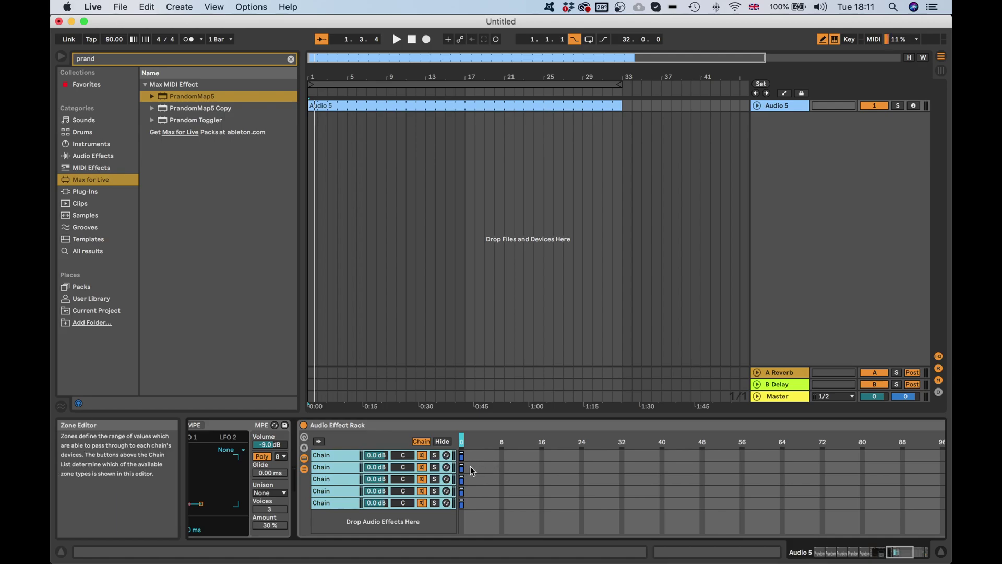
pyautogui.moveTo(463, 468); pyautogui.dragTo(942, 470)
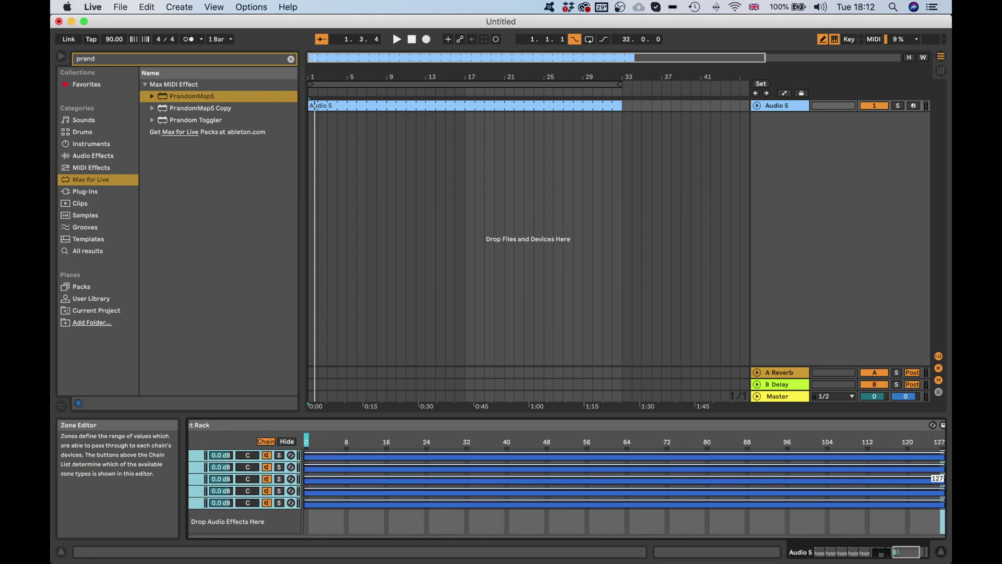
pyautogui.hscroll(5, 600, 481)
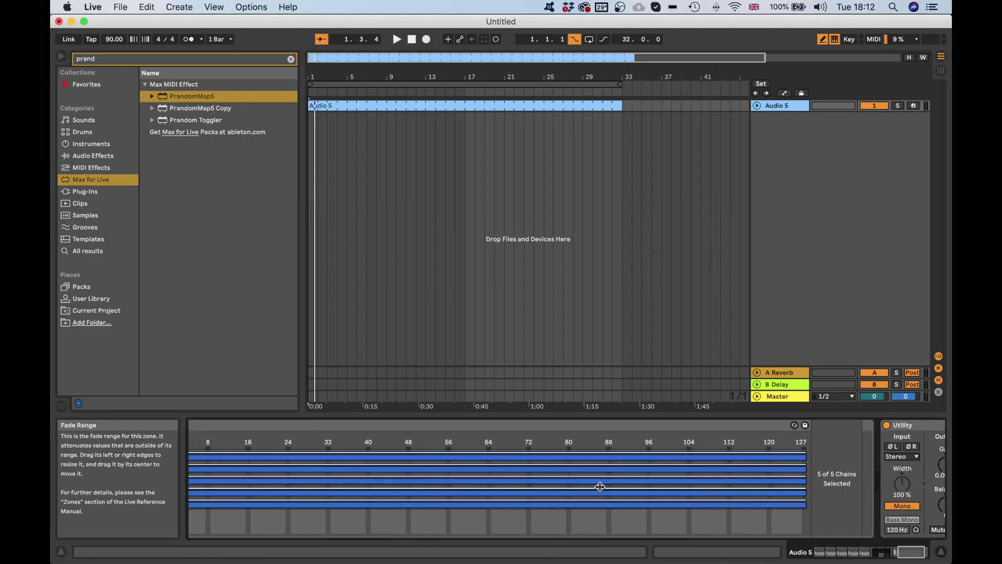
pyautogui.rightClick(507, 470)
pyautogui.click(534, 495)
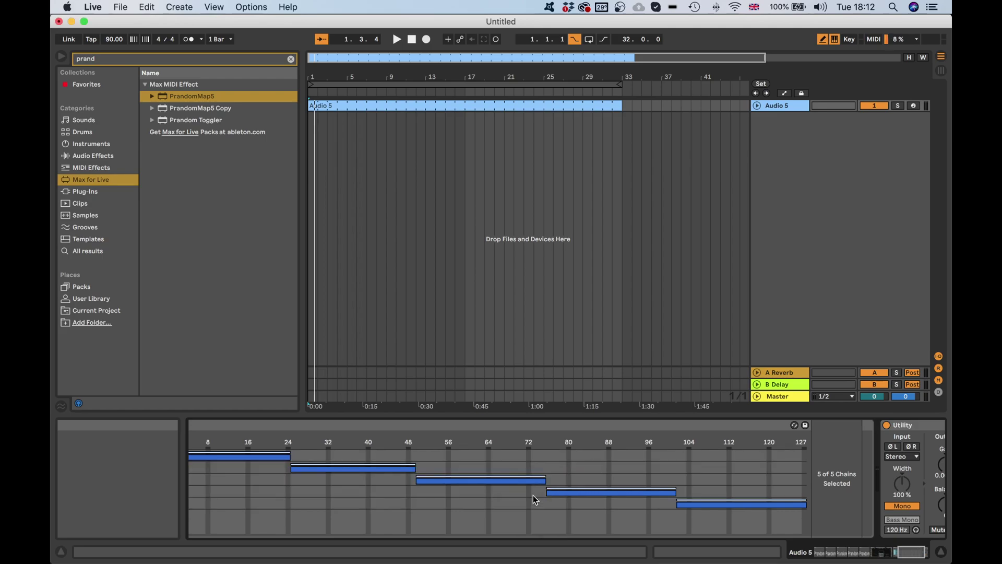
pyautogui.hscroll(-5, 501, 491)
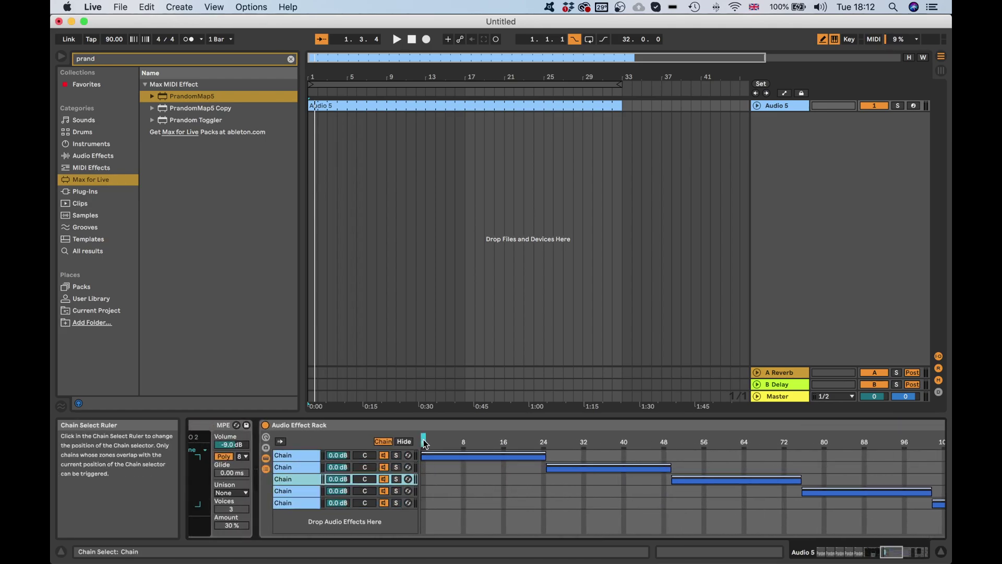
# Move the chain selector to 8, then about 36, and show the Redux chain's devices
pyautogui.moveTo(424, 441); pyautogui.dragTo(463, 441)
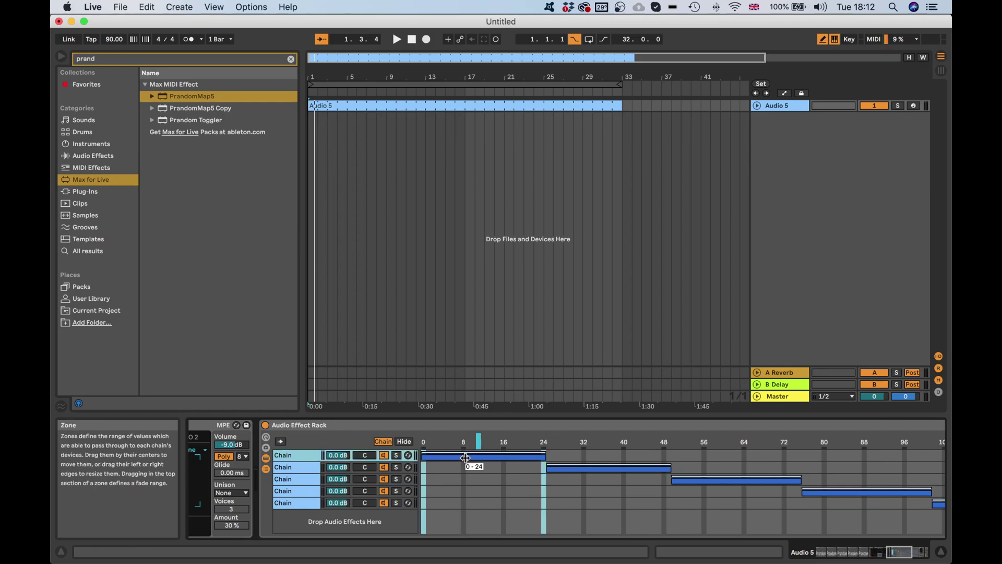
pyautogui.hscroll(5, 493, 466)
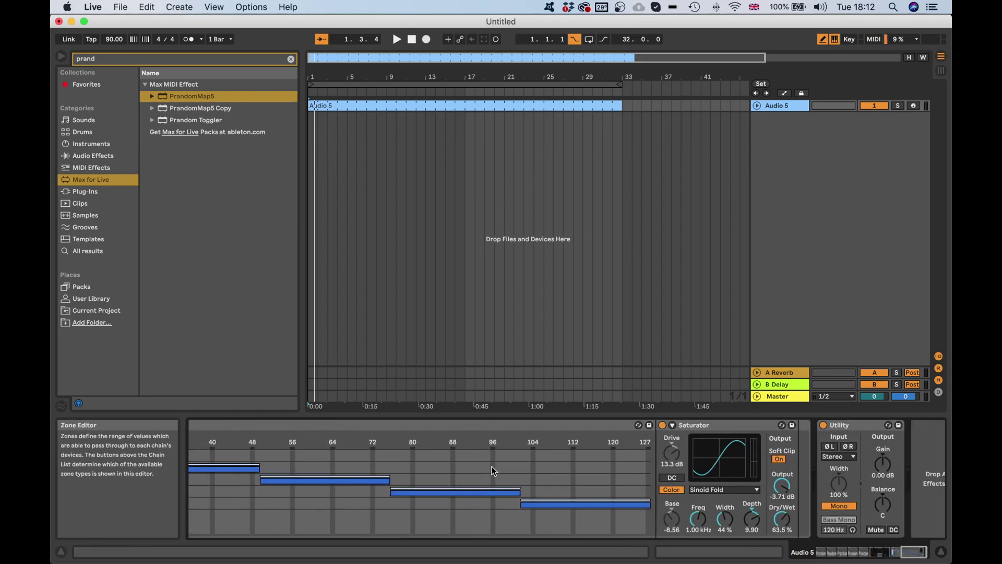
pyautogui.hscroll(-5, 492, 466)
pyautogui.click(367, 441)
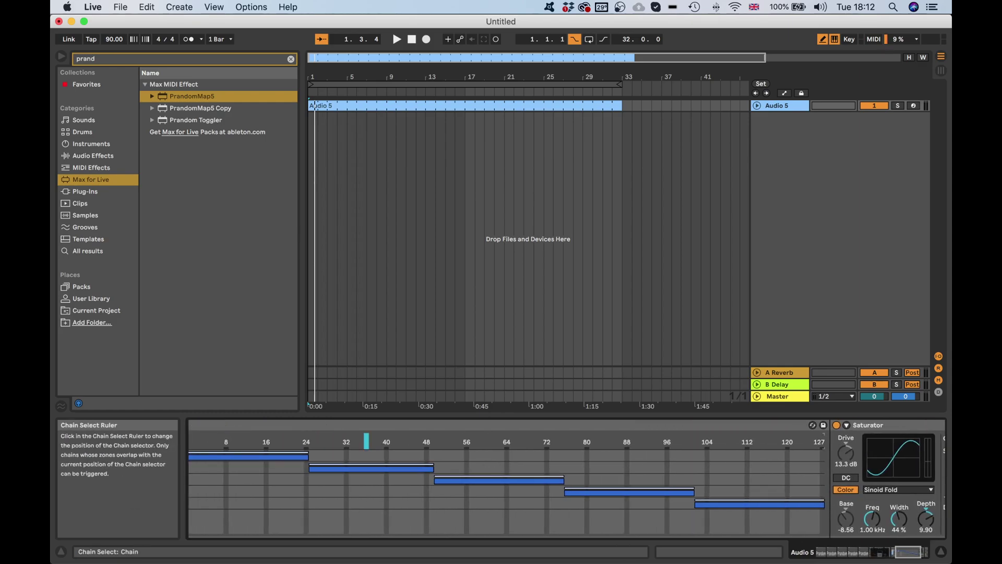
pyautogui.click(370, 470)
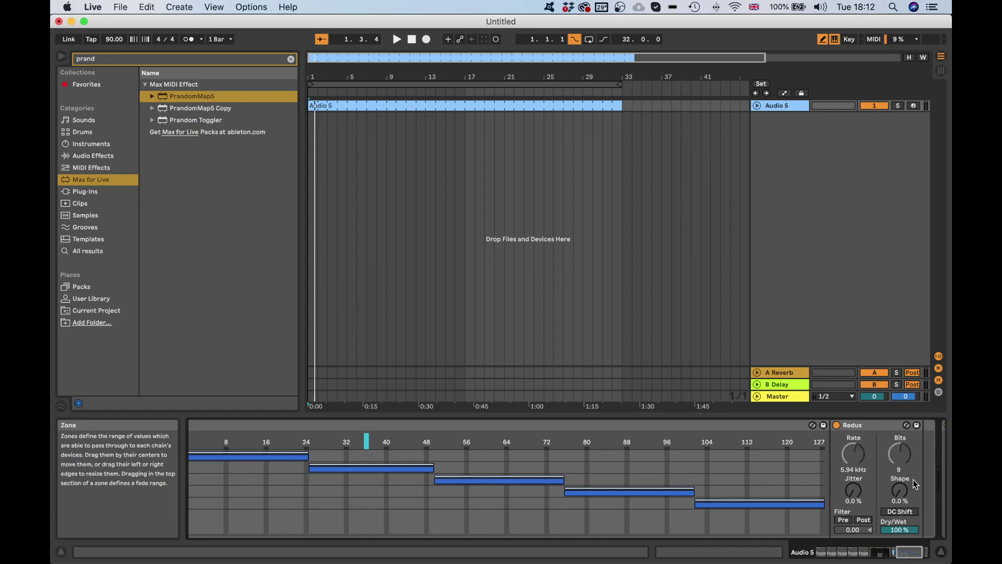
# Return to the Wavetable view, reset the chain selector to 0, and start playback
pyautogui.click(410, 481)
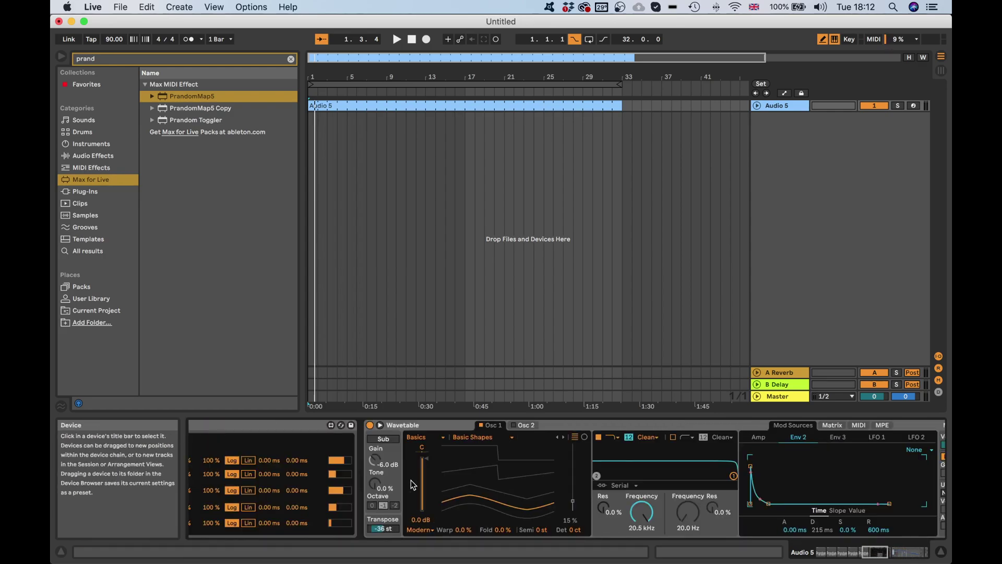
pyautogui.hscroll(-10, 412, 483)
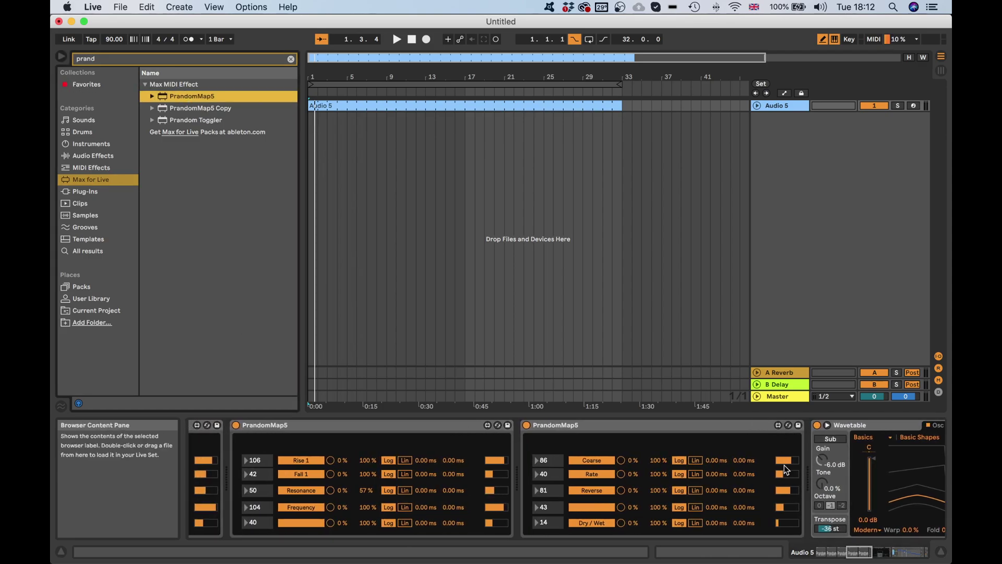
pyautogui.hscroll(15, 787, 470)
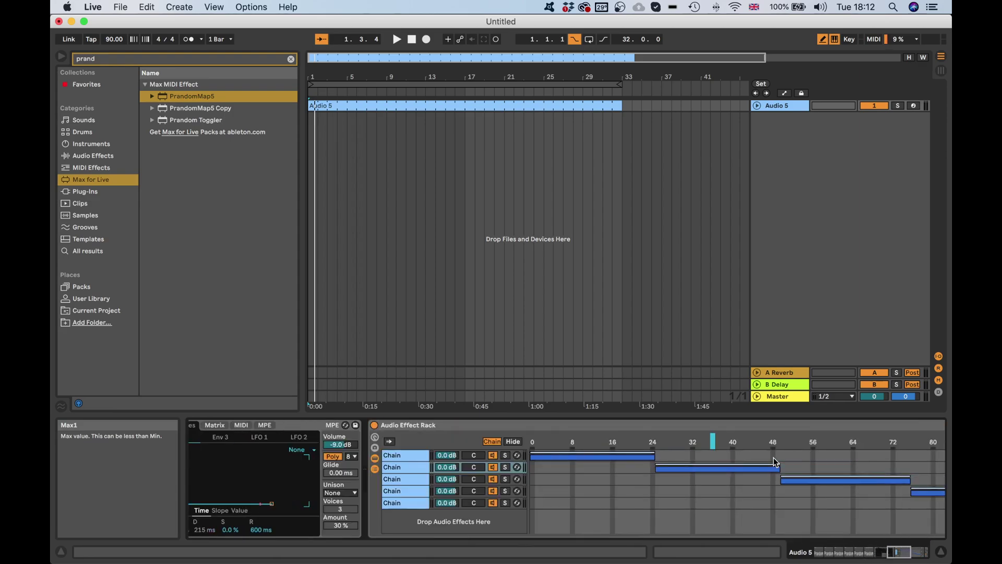
pyautogui.hscroll(10, 776, 462)
pyautogui.hscroll(-4, 575, 457)
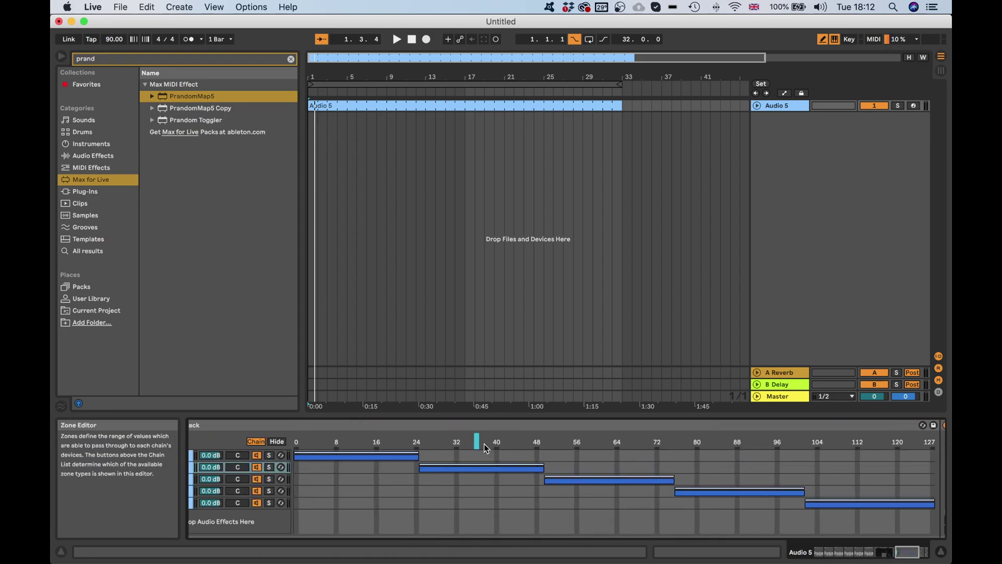
pyautogui.moveTo(476, 443); pyautogui.dragTo(306, 447)
pyautogui.press('space')
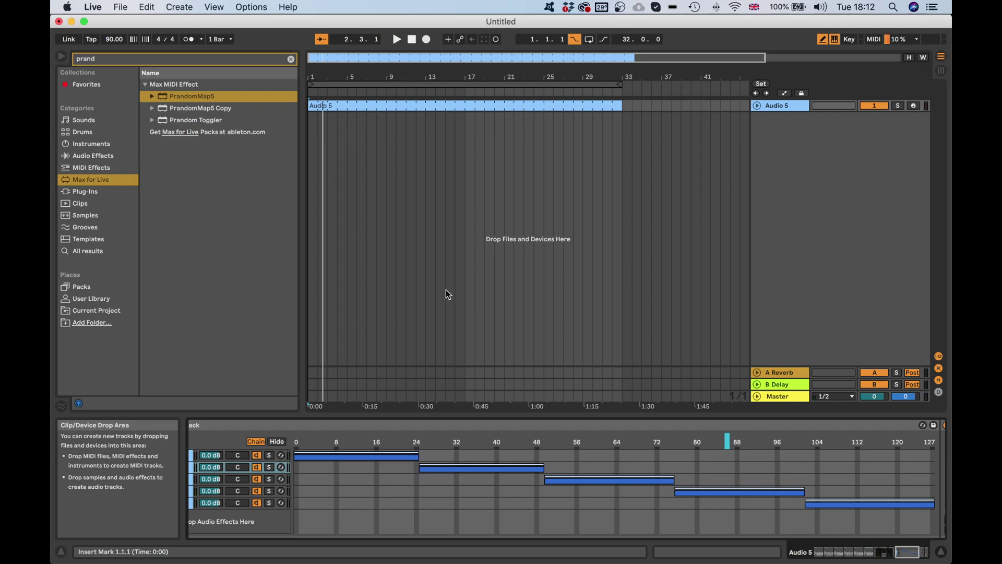
# Insert a new audio track, turn off punch-in and enable stopping at the loop end
pyautogui.rightClick(811, 148)
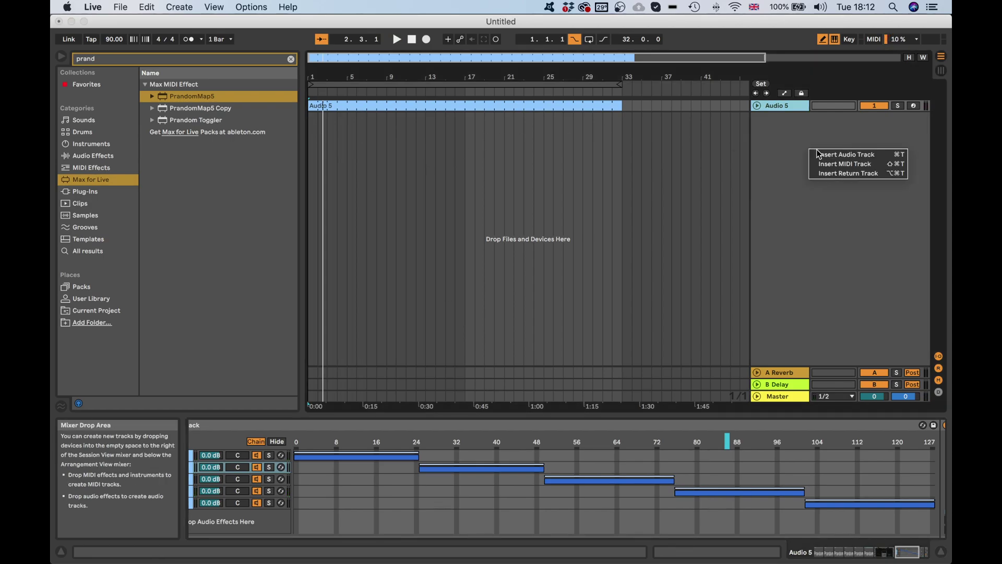
pyautogui.click(815, 151)
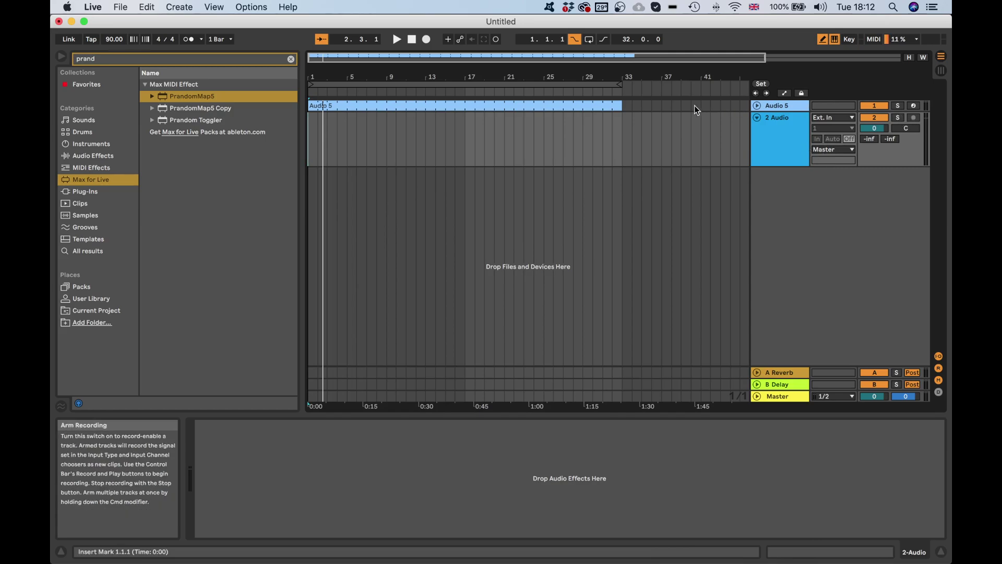
pyautogui.click(574, 41)
pyautogui.click(599, 42)
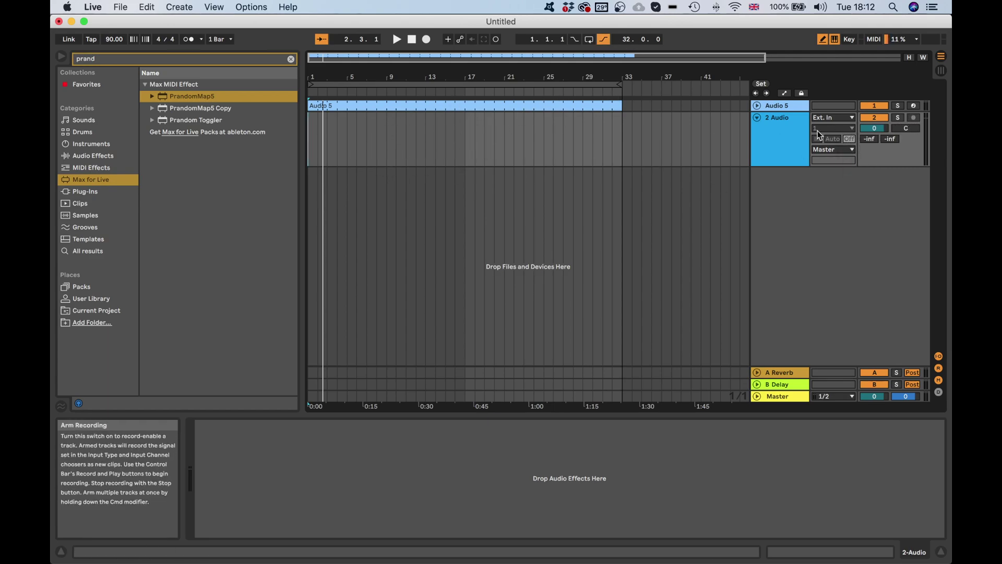
# Set the new track's input to Resampling and record into the arrangement from the start
pyautogui.click(829, 119)
pyautogui.click(832, 147)
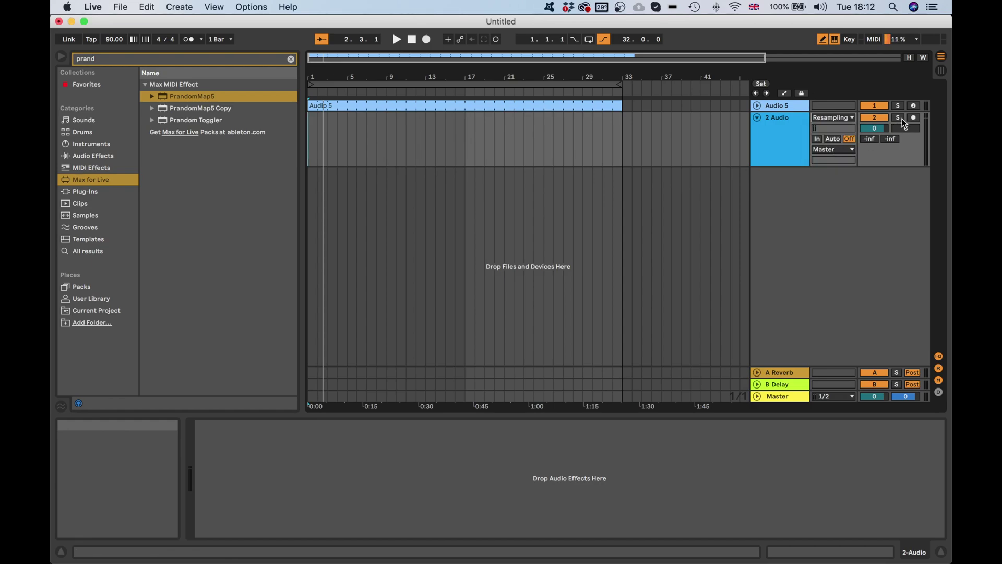
pyautogui.click(412, 39)
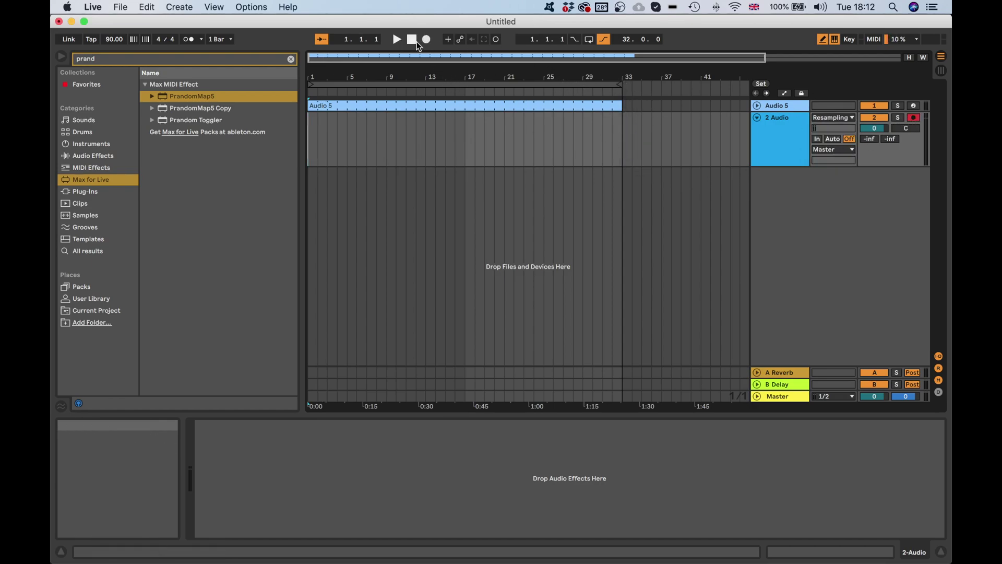
pyautogui.click(428, 39)
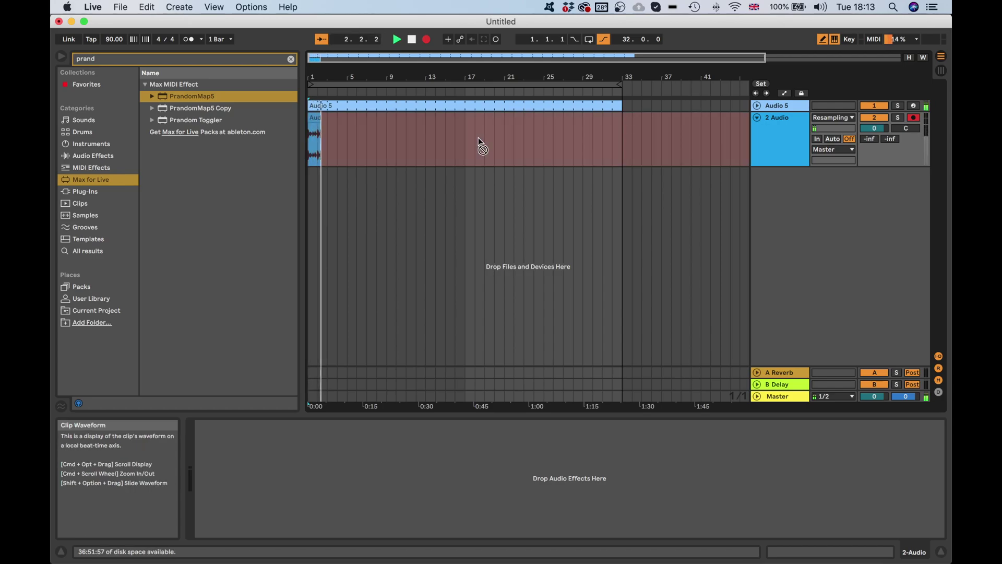
# Stop the recording, check the recorded clip, and select the Audio 5 track
pyautogui.hscroll(3, 424, 125)
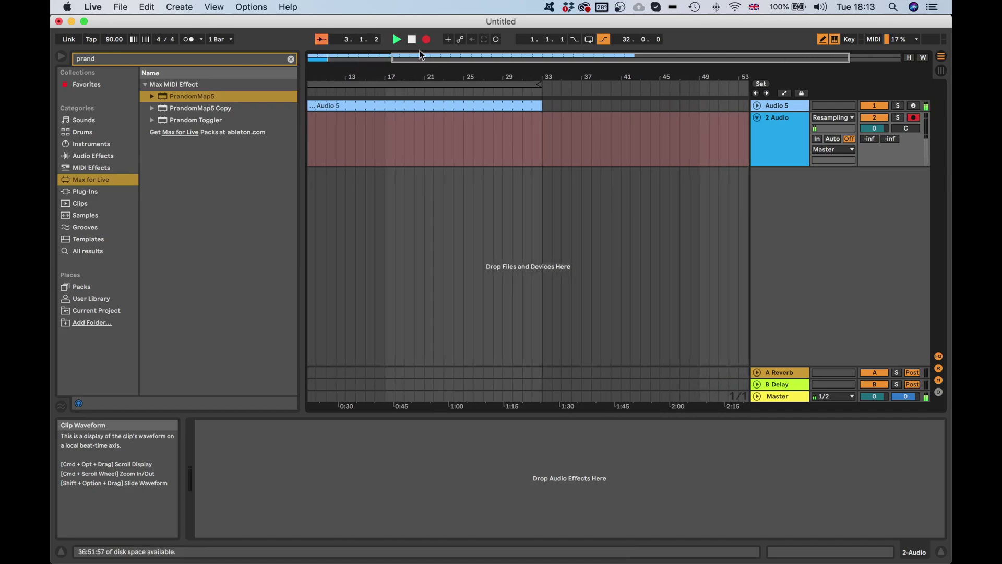
pyautogui.click(412, 39)
pyautogui.hscroll(-3, 459, 205)
pyautogui.click(322, 118)
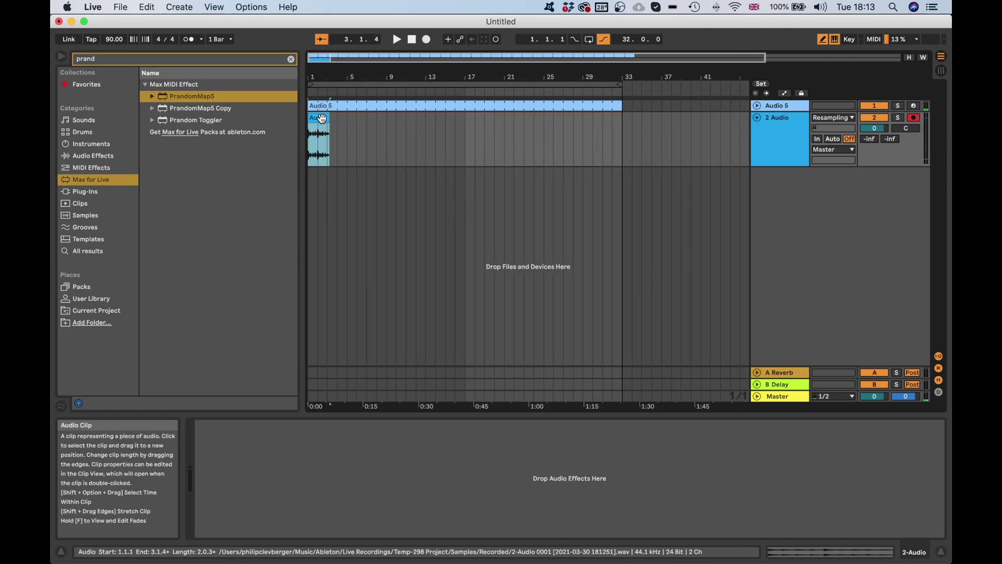
pyautogui.click(789, 103)
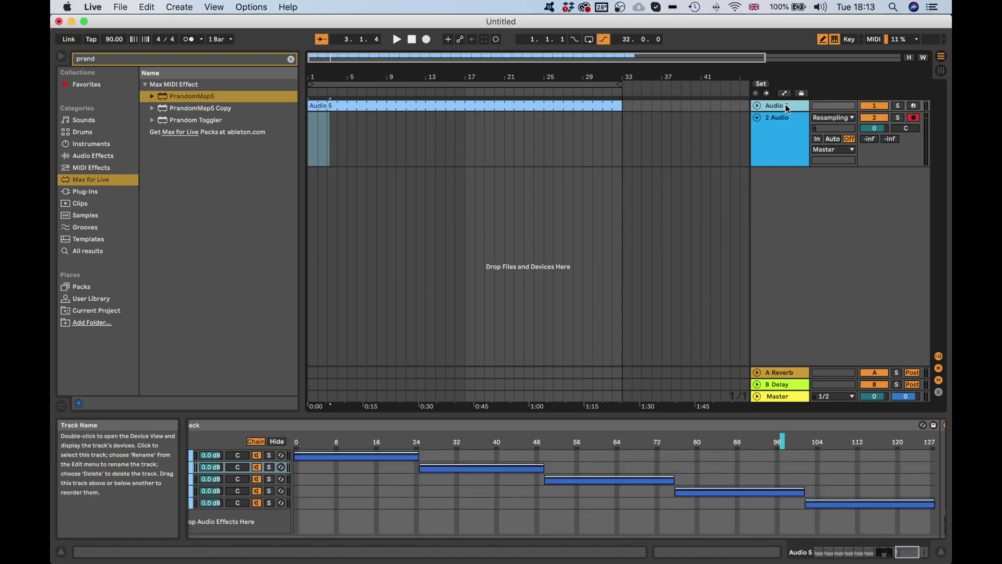
# Load Drum Buss from Audio Effects > Drive & Color onto the Audio 5 kicks
pyautogui.click(91, 156)
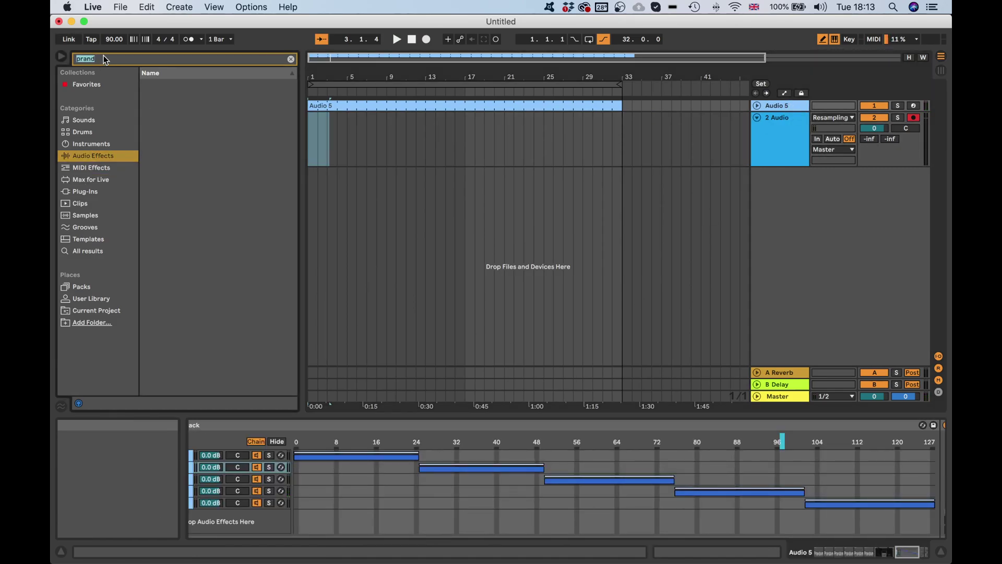
pyautogui.press('BackSpace')
pyautogui.press('BackSpace')
pyautogui.press('BackSpace')
pyautogui.press('BackSpace')
pyautogui.press('BackSpace')
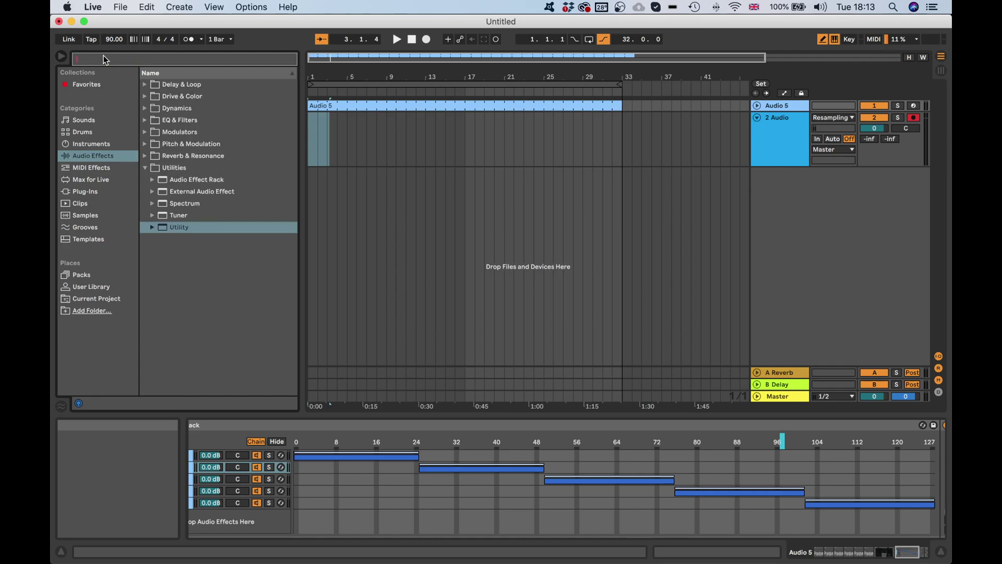
pyautogui.click(144, 108)
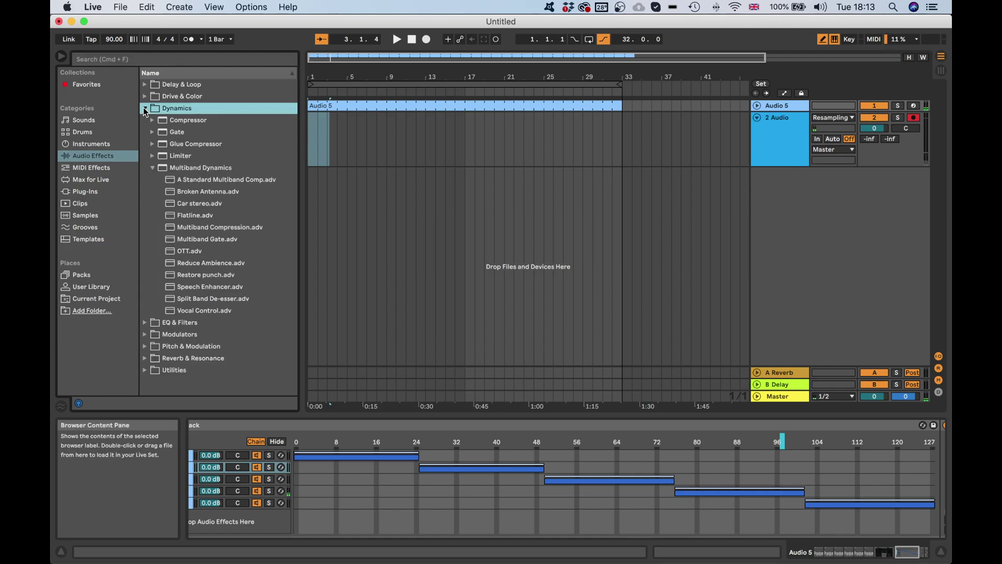
pyautogui.click(143, 107)
pyautogui.click(143, 98)
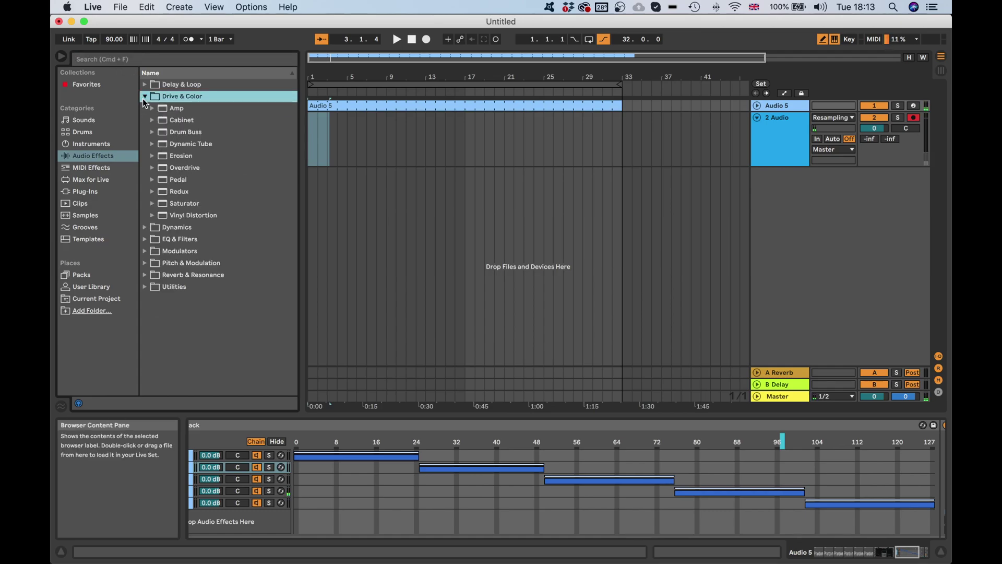
pyautogui.doubleClick(198, 134)
# Play the kicks, turn on Drum Buss compression and lower Dry/Wet to 79%
pyautogui.press('space')
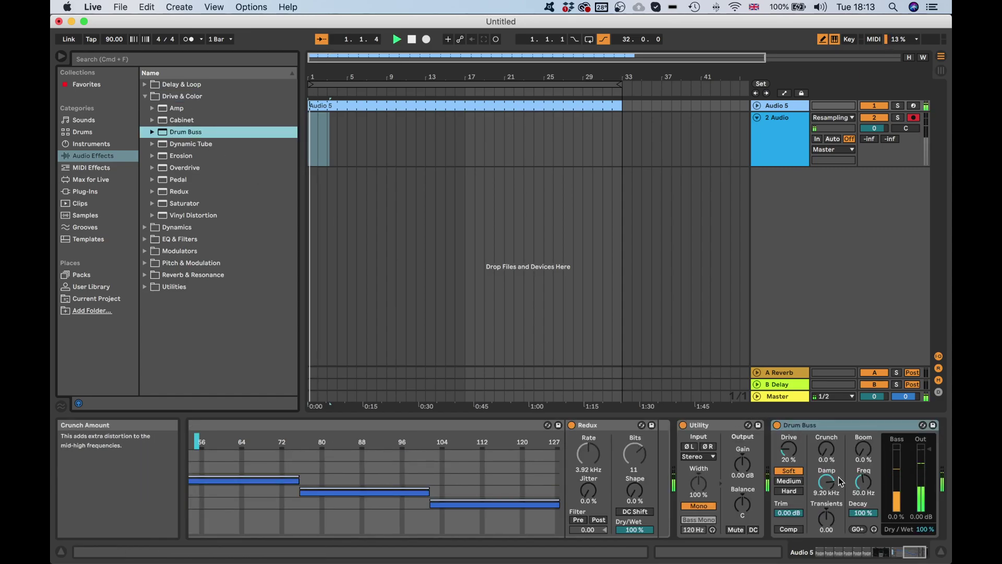
pyautogui.click(786, 529)
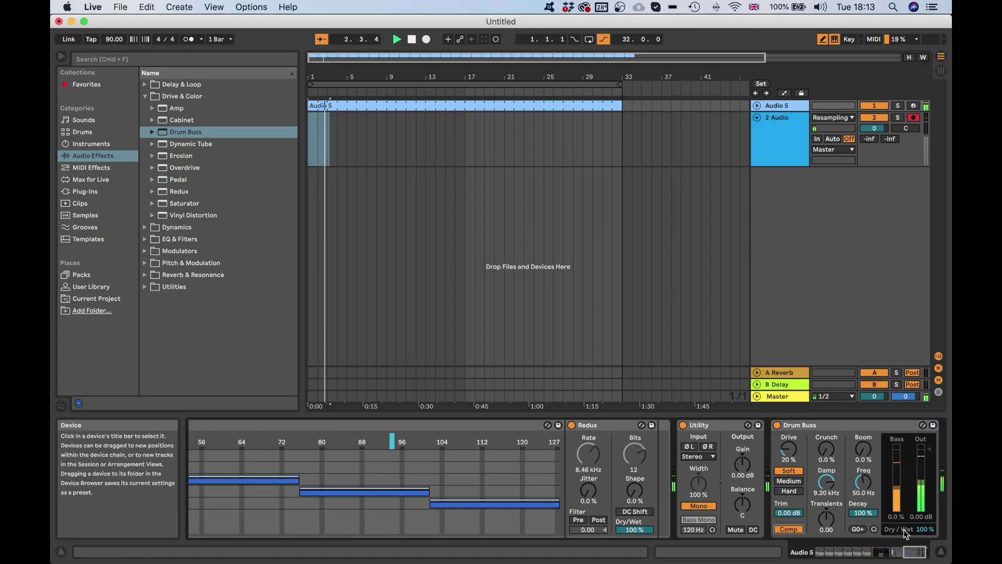
pyautogui.moveTo(923, 529); pyautogui.dragTo(923, 531)
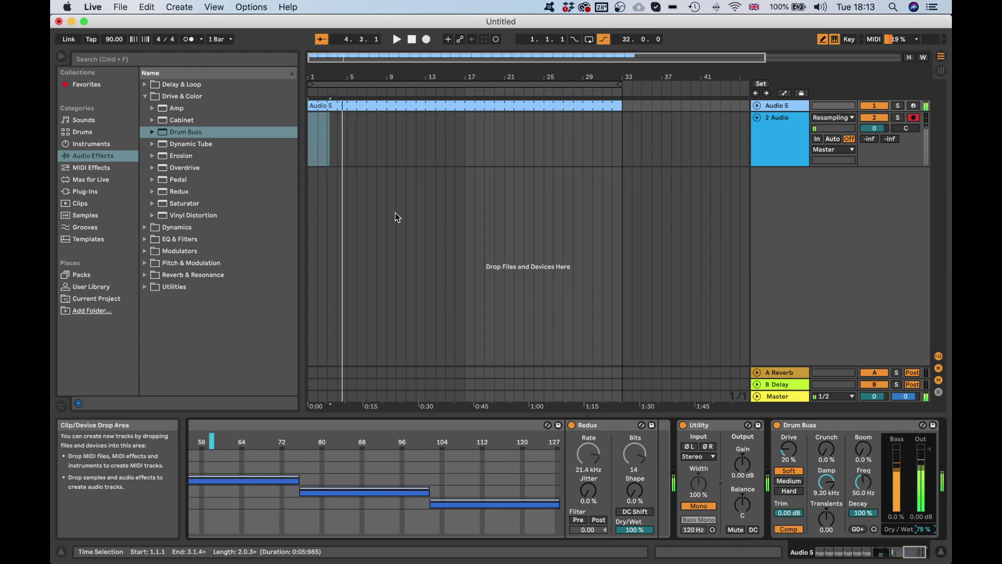
# Record a 32-bar resample onto Audio 2, deactivate Audio 5, and select the new clip
pyautogui.click(412, 40)
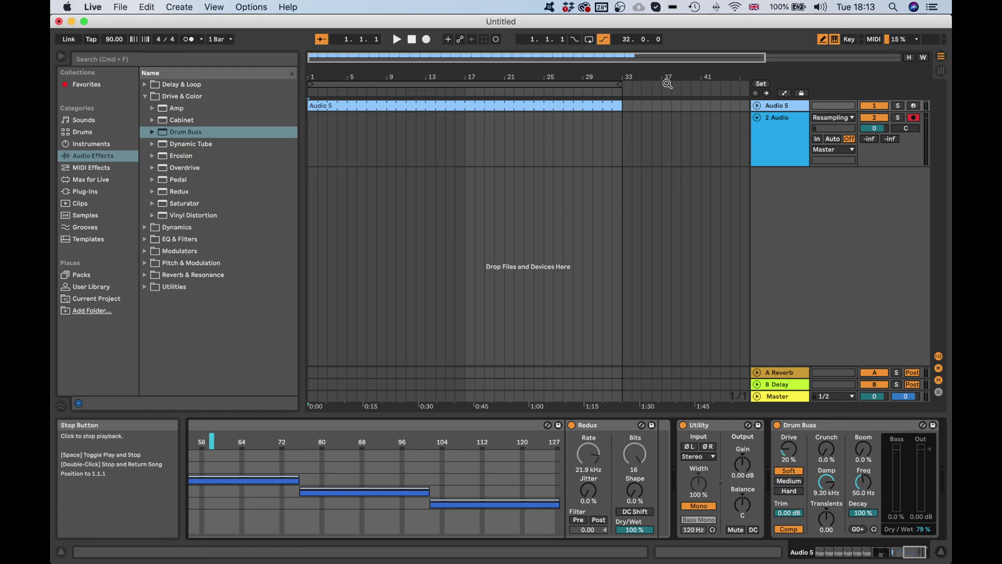
pyautogui.click(426, 40)
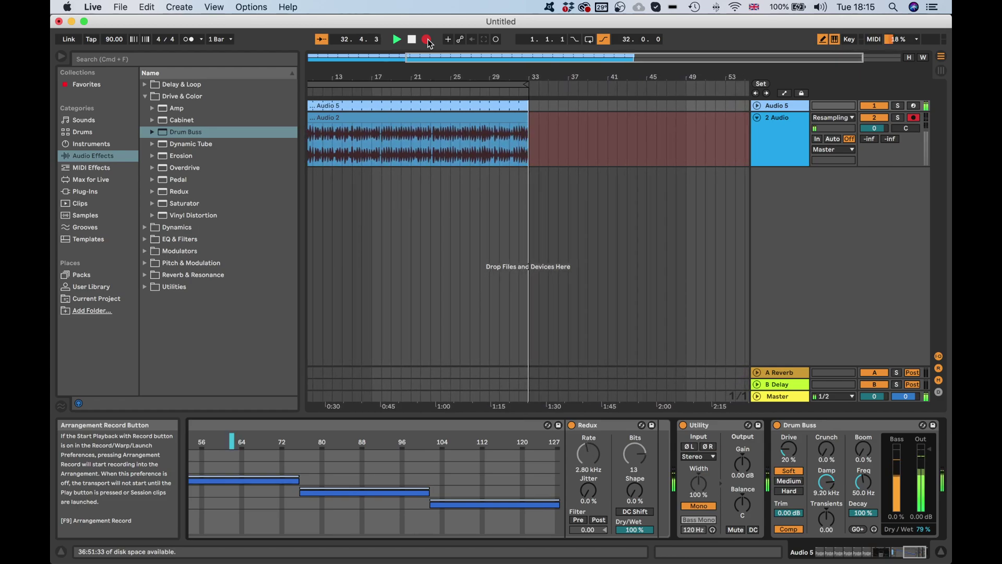
pyautogui.press('space')
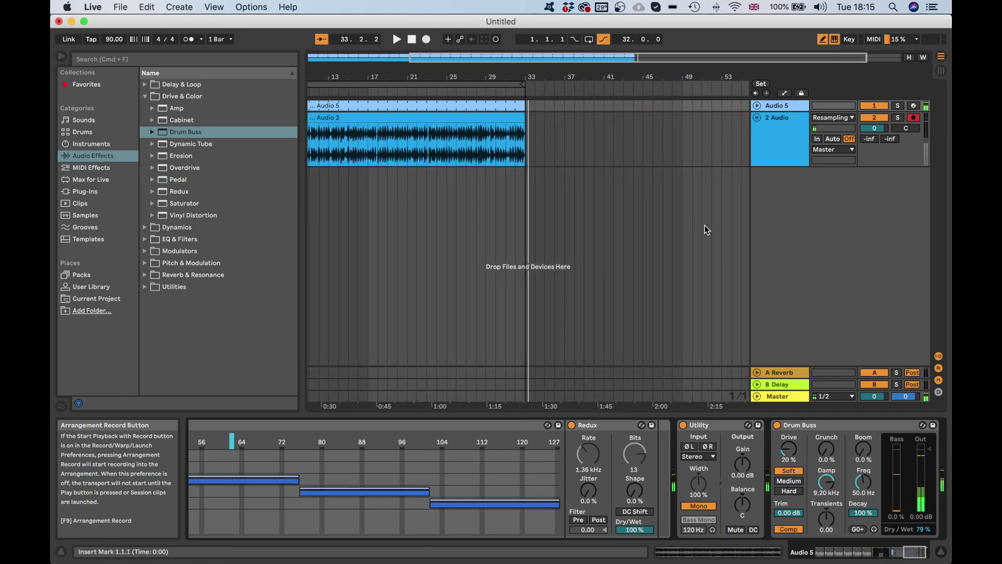
pyautogui.click(874, 105)
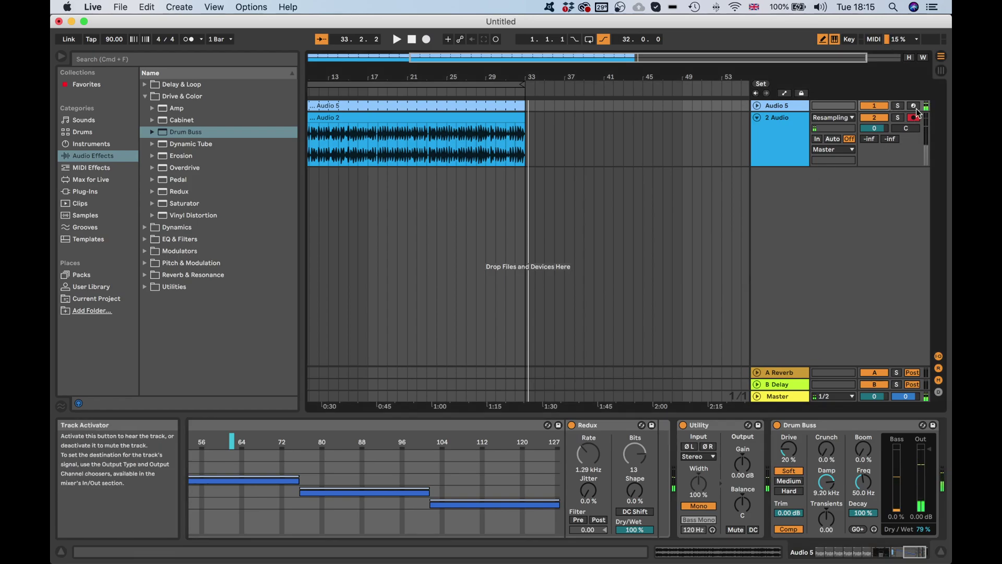
pyautogui.hscroll(-5, 541, 151)
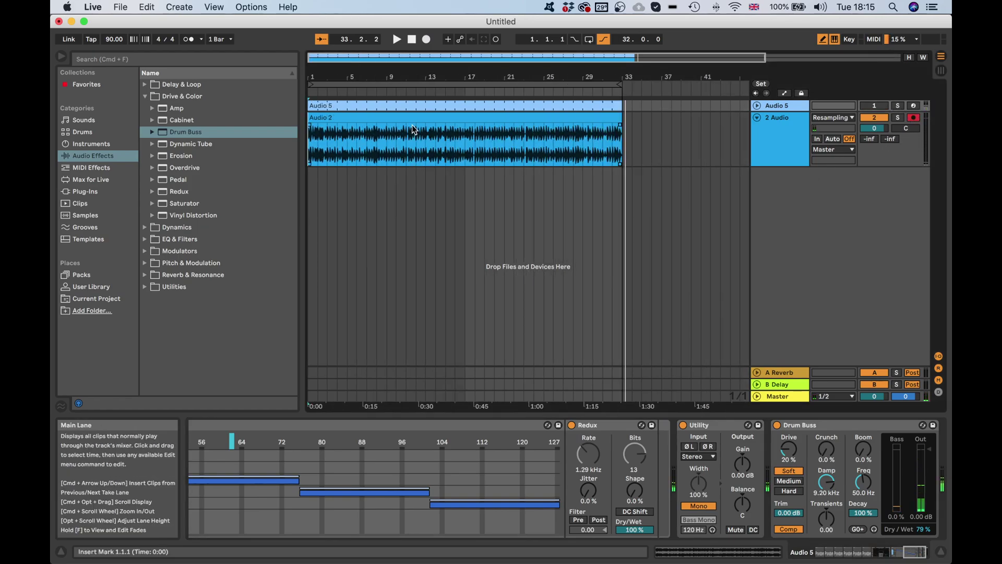
pyautogui.click(401, 115)
# Slice the Audio 2 clip to a new MIDI track at 1/4 Note with the Korven preset
pyautogui.rightClick(400, 117)
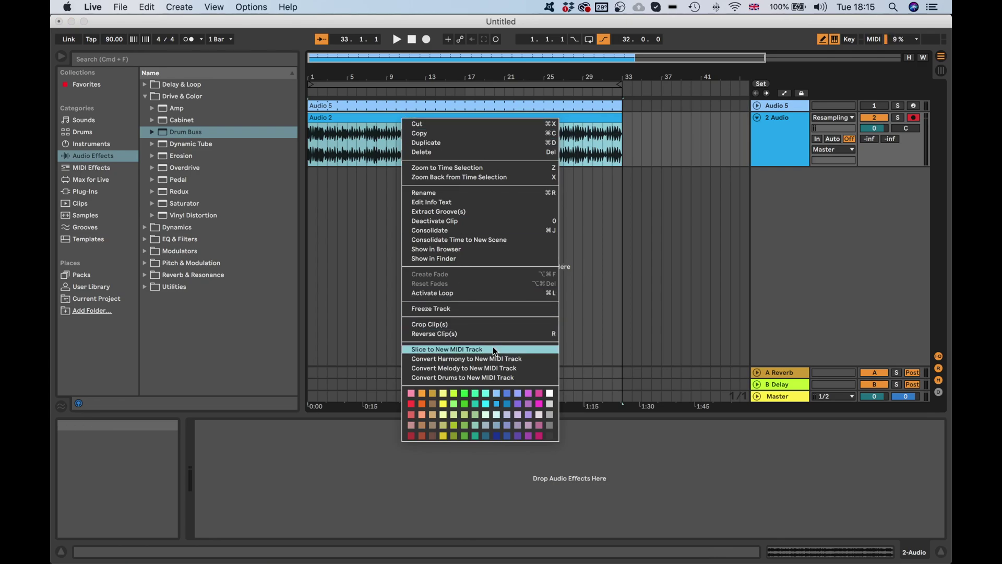
pyautogui.click(466, 350)
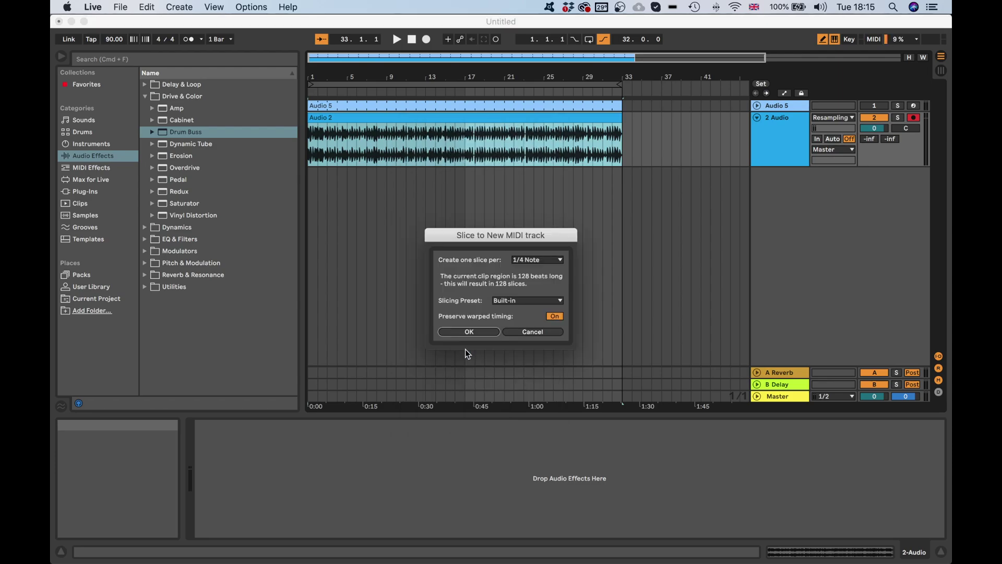
pyautogui.click(526, 261)
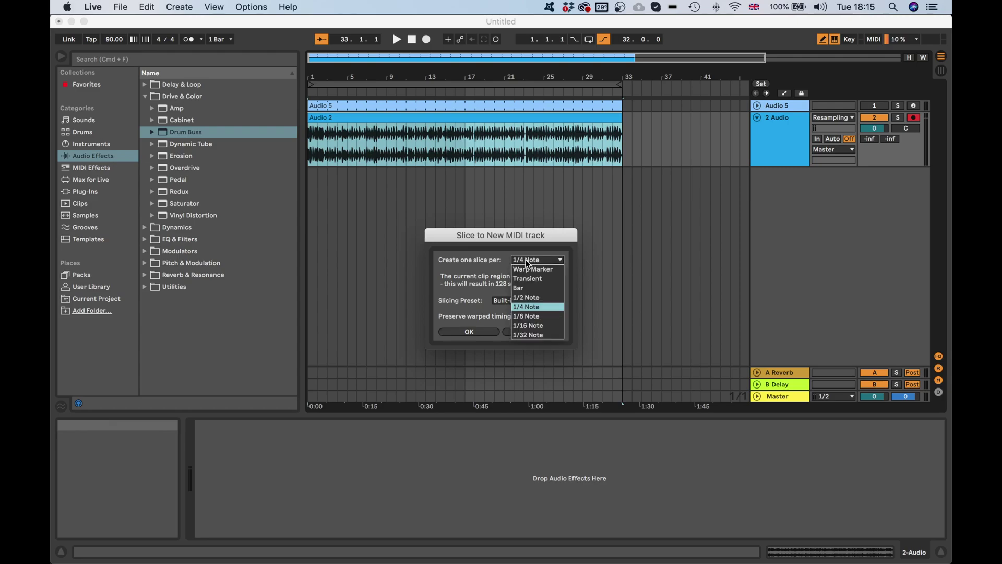
pyautogui.click(492, 262)
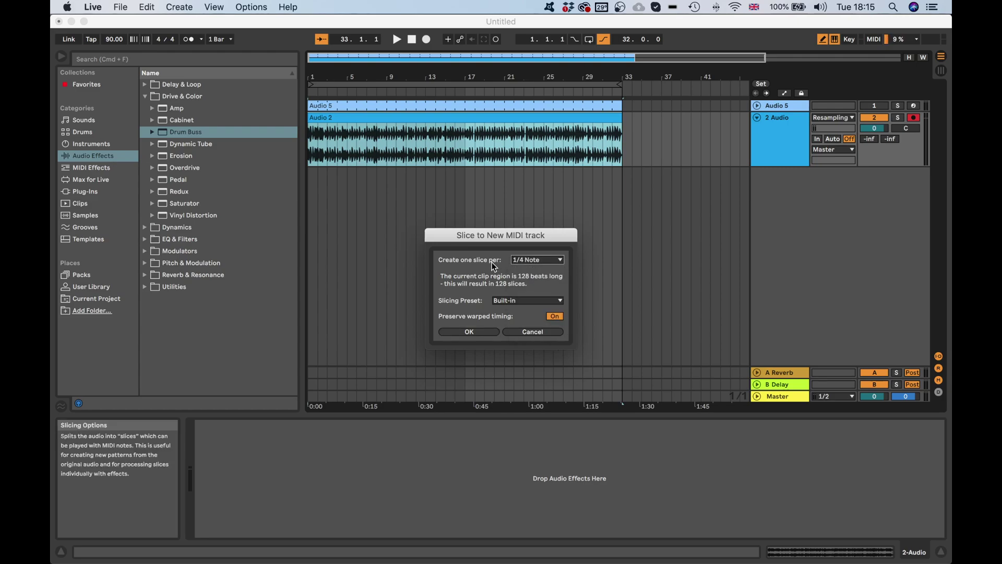
pyautogui.click(517, 300)
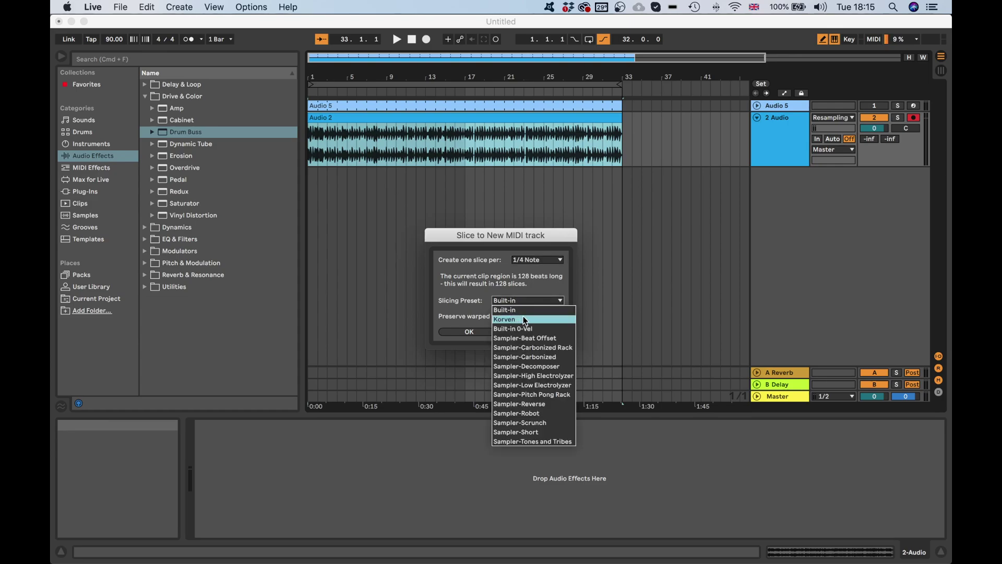
pyautogui.click(524, 319)
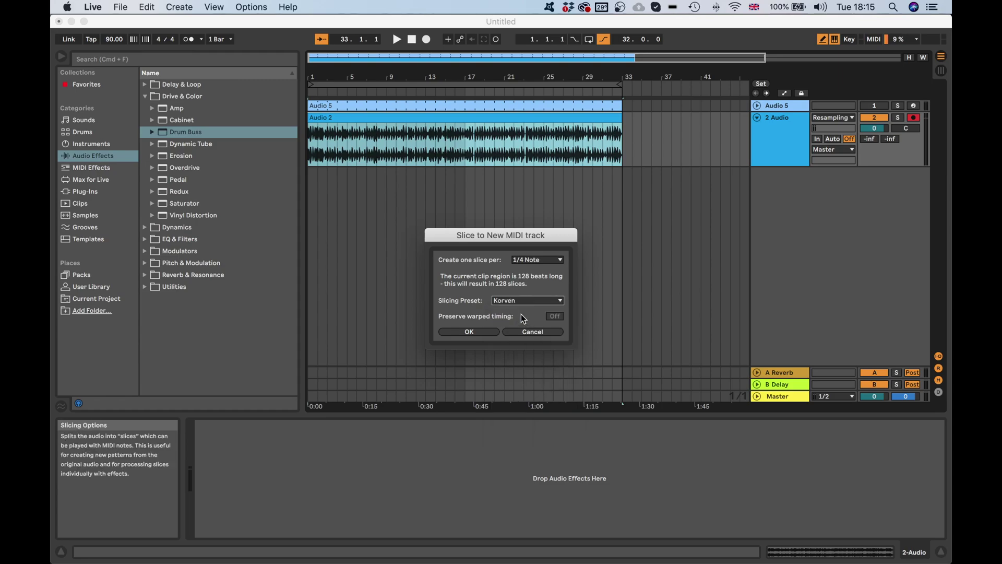
pyautogui.click(470, 332)
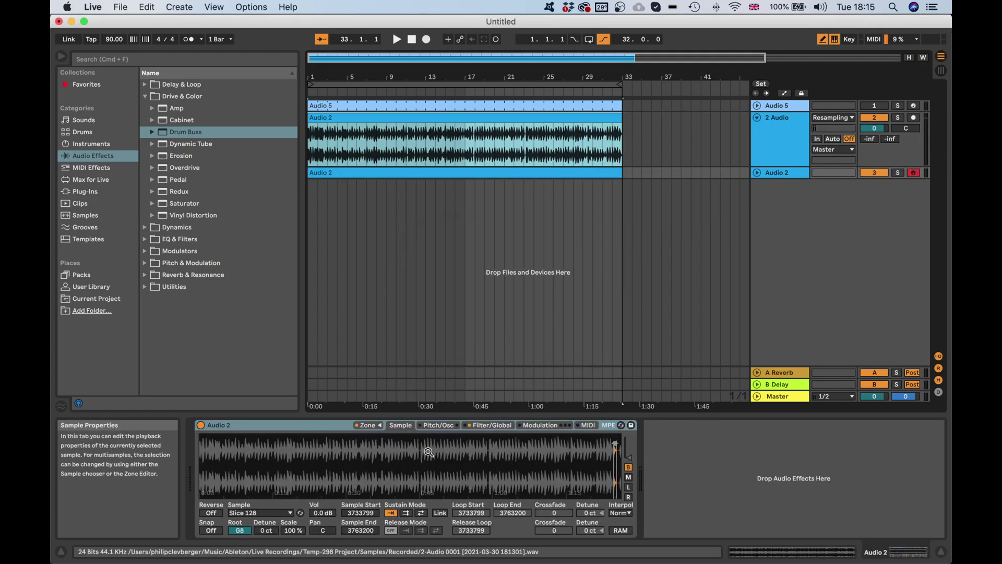
# Turn off the instrument's filter, then select all slices in the zone list for editing
pyautogui.click(475, 426)
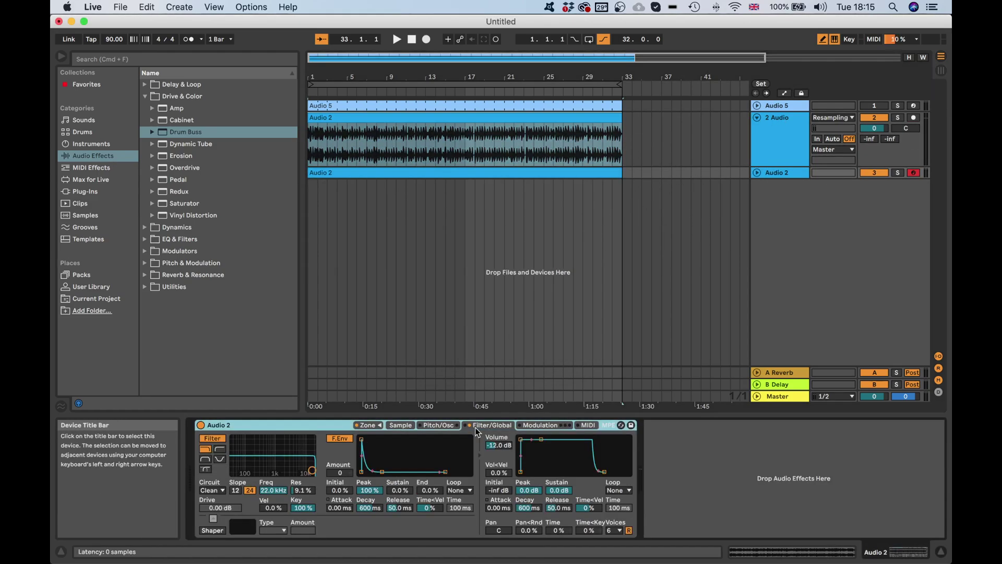
pyautogui.click(208, 438)
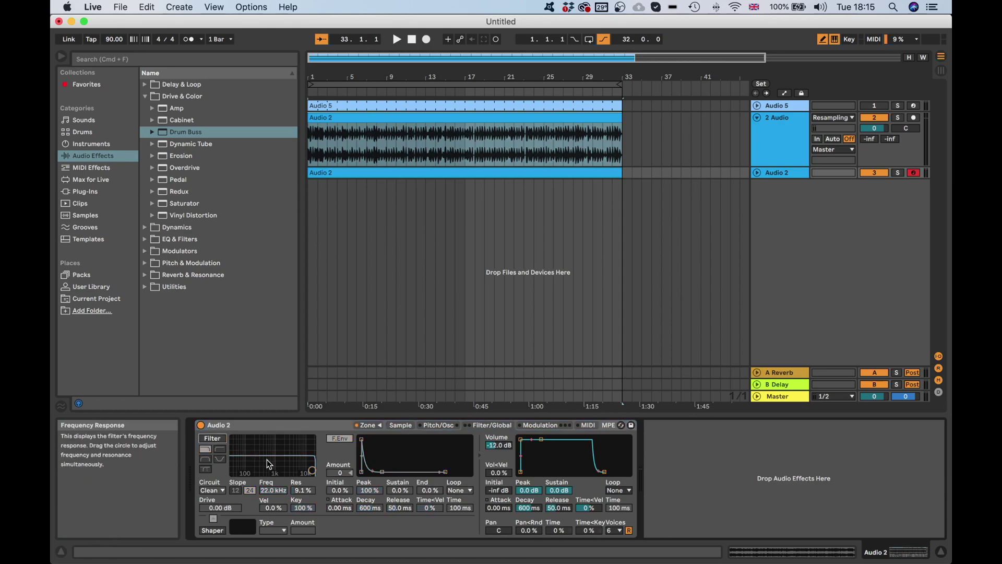
pyautogui.click(369, 425)
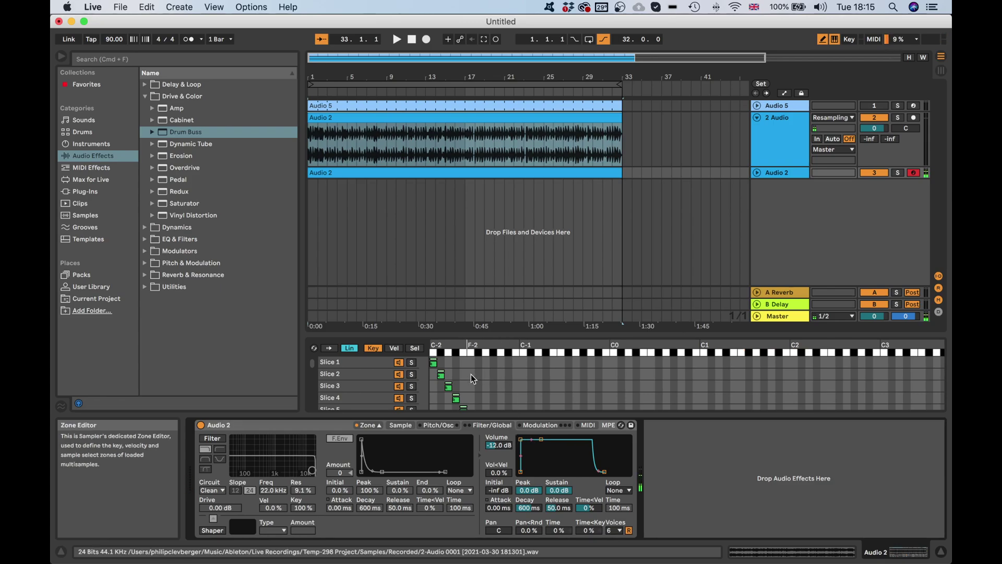
pyautogui.click(340, 387)
pyautogui.press('super+a')
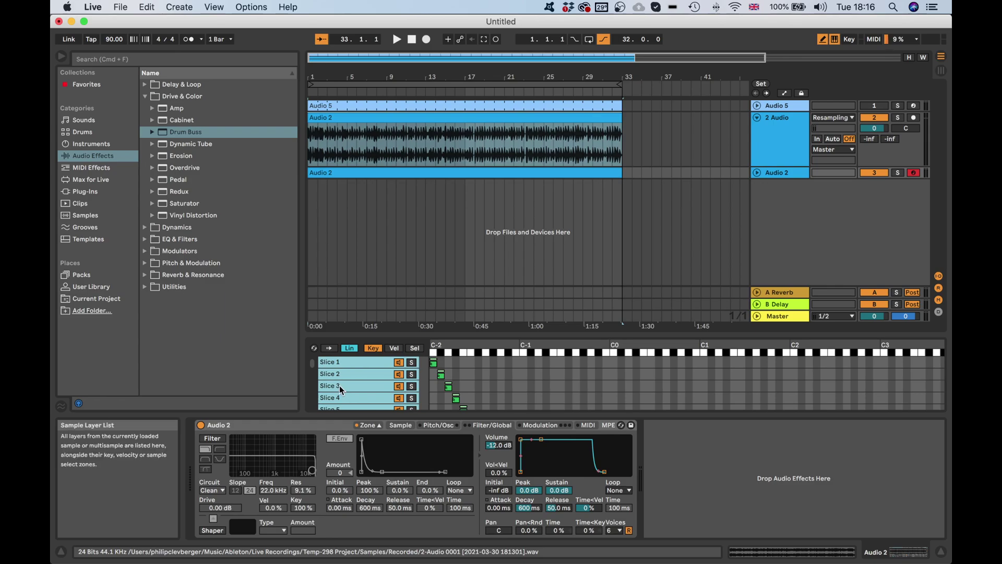
pyautogui.rightClick(341, 378)
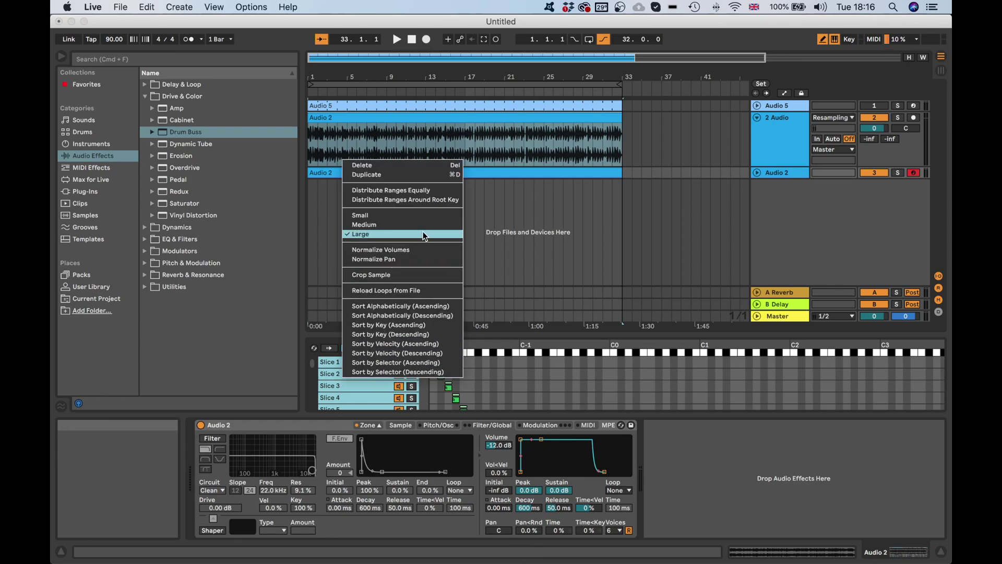
# Apply Crop Sample to all 128 selected slices
pyautogui.click(409, 275)
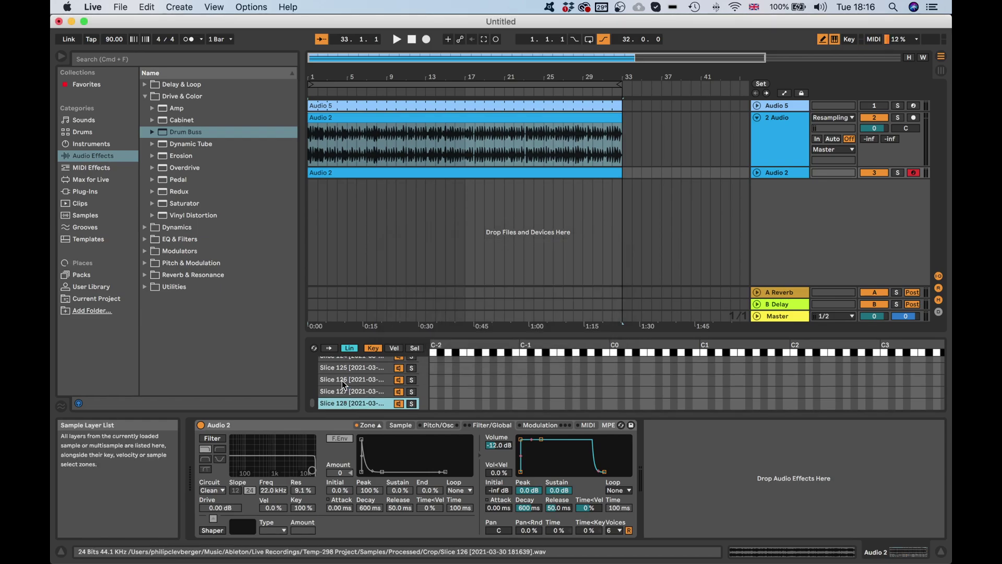
# Sort the Crop folder by kind and move all the .asd analysis files to the Trash
pyautogui.rightClick(352, 406)
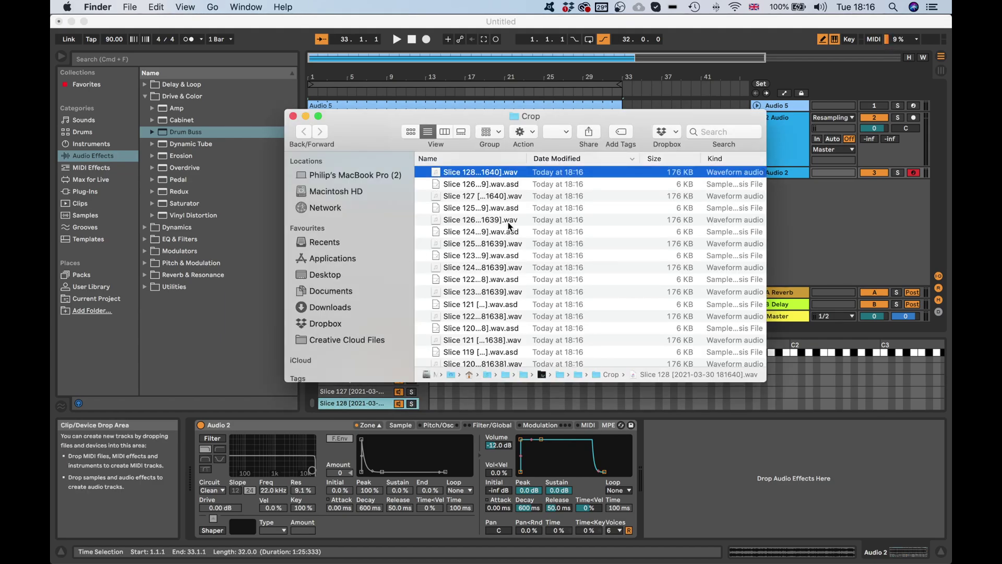
pyautogui.click(722, 157)
pyautogui.scroll(3, 523, 200)
pyautogui.scroll(15, 522, 197)
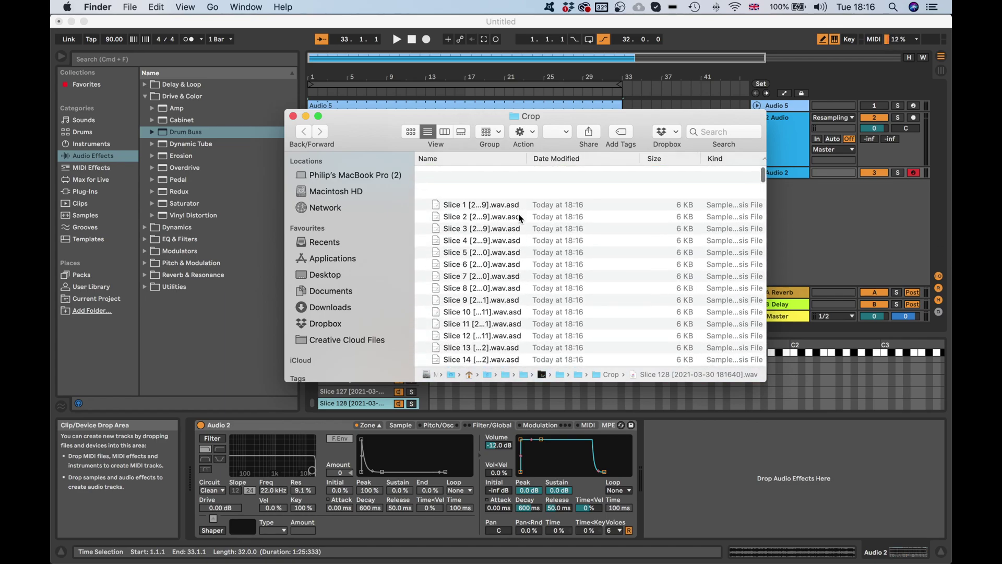
pyautogui.click(509, 175)
pyautogui.scroll(-20, 509, 281)
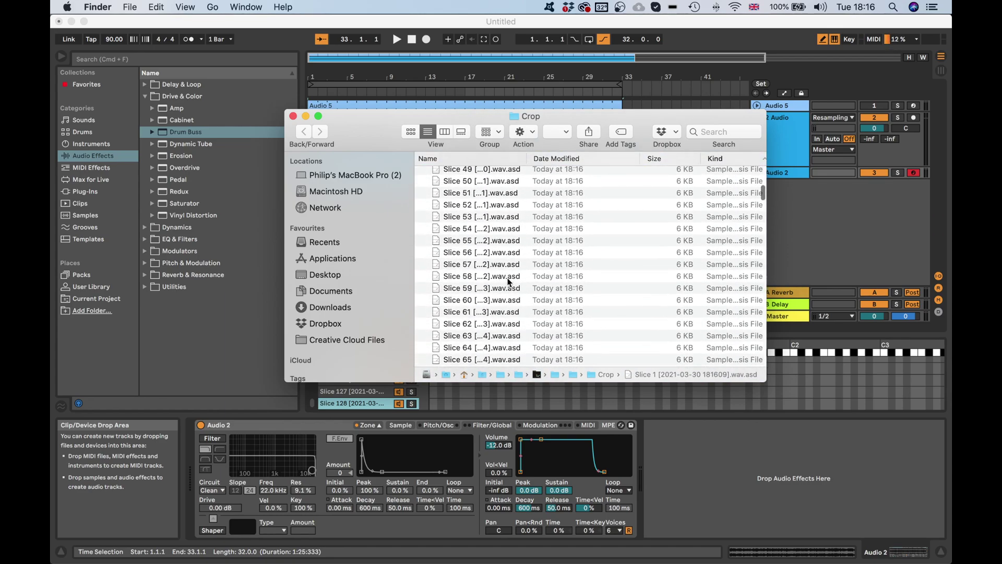
pyautogui.scroll(-10, 507, 282)
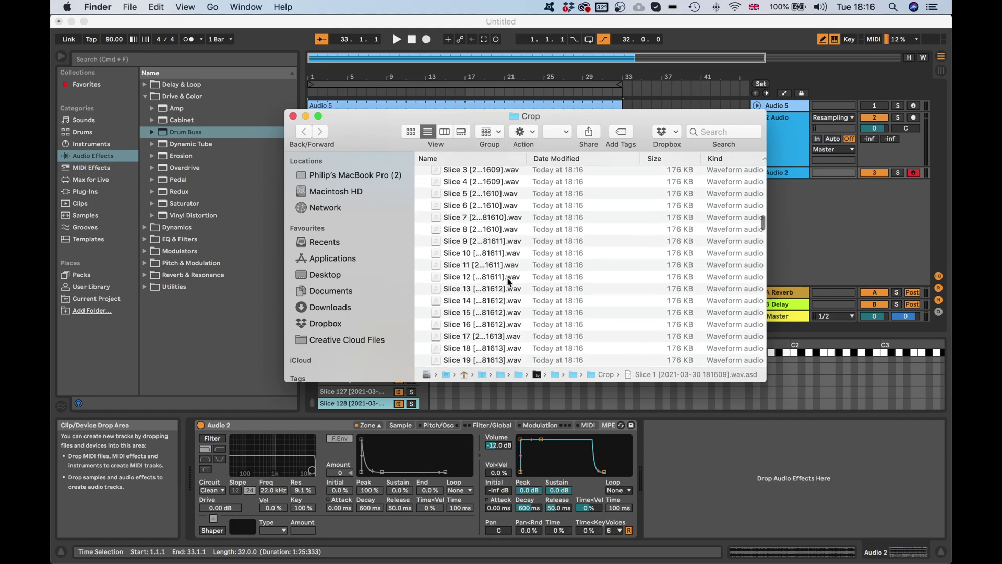
pyautogui.scroll(6, 512, 261)
pyautogui.scroll(1, 512, 260)
pyautogui.keyDown('shift'); pyautogui.click(509, 253); pyautogui.keyUp('shift')
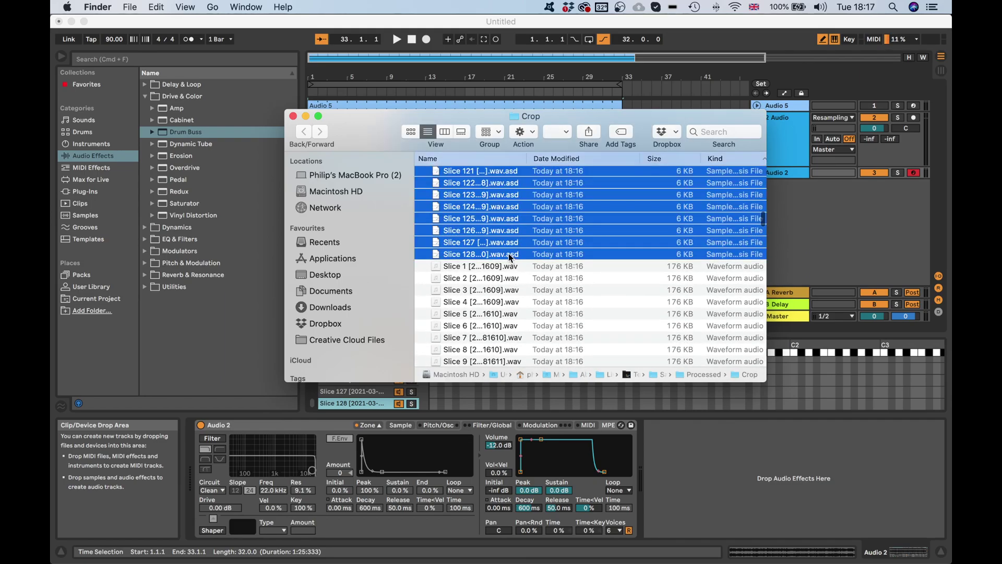
pyautogui.moveTo(762, 218); pyautogui.dragTo(927, 555)
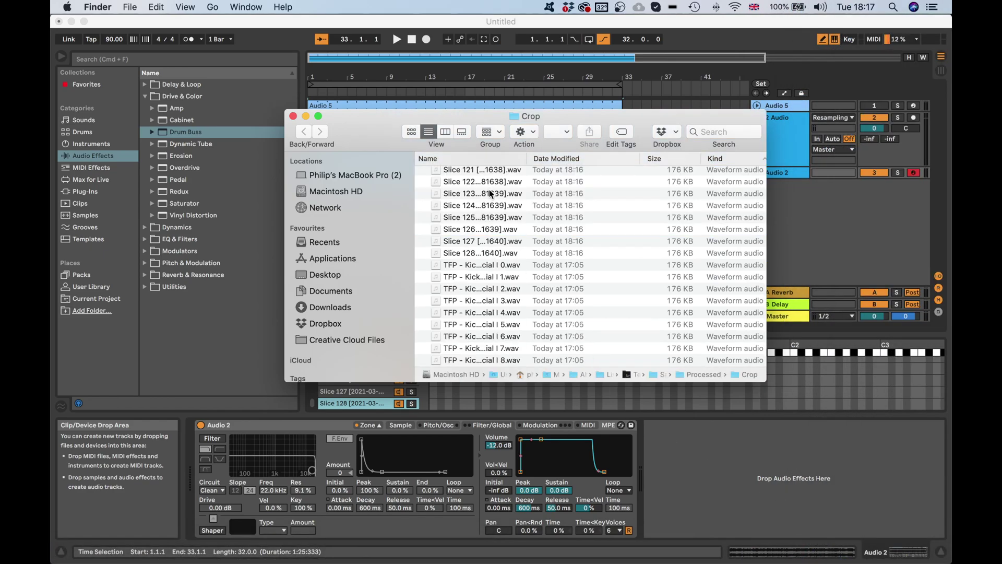
# Select the .wav files from Slice 1 through Slice 128 in Crop
pyautogui.scroll(10, 490, 191)
pyautogui.click(491, 176)
pyautogui.scroll(-15, 504, 271)
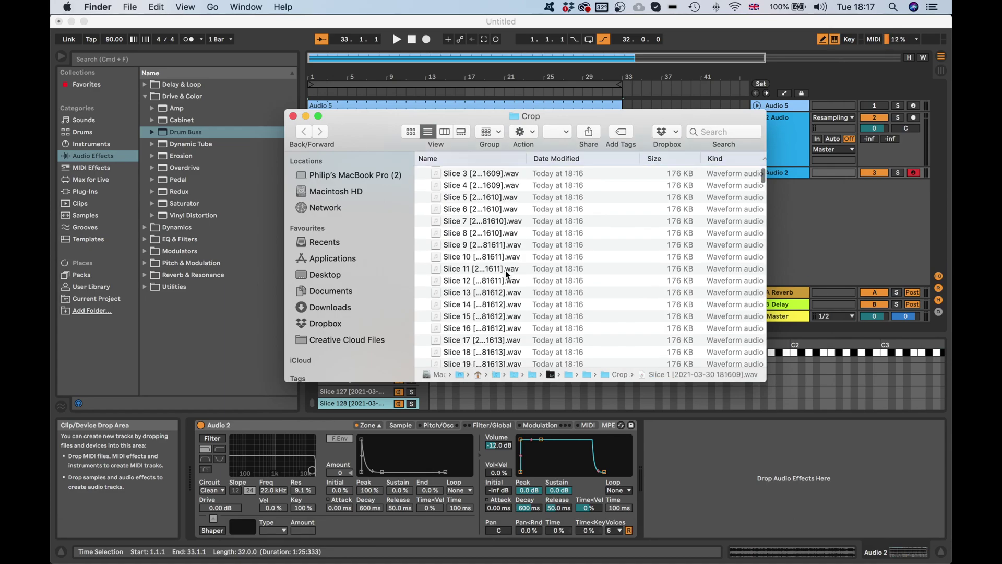
pyautogui.scroll(-15, 503, 272)
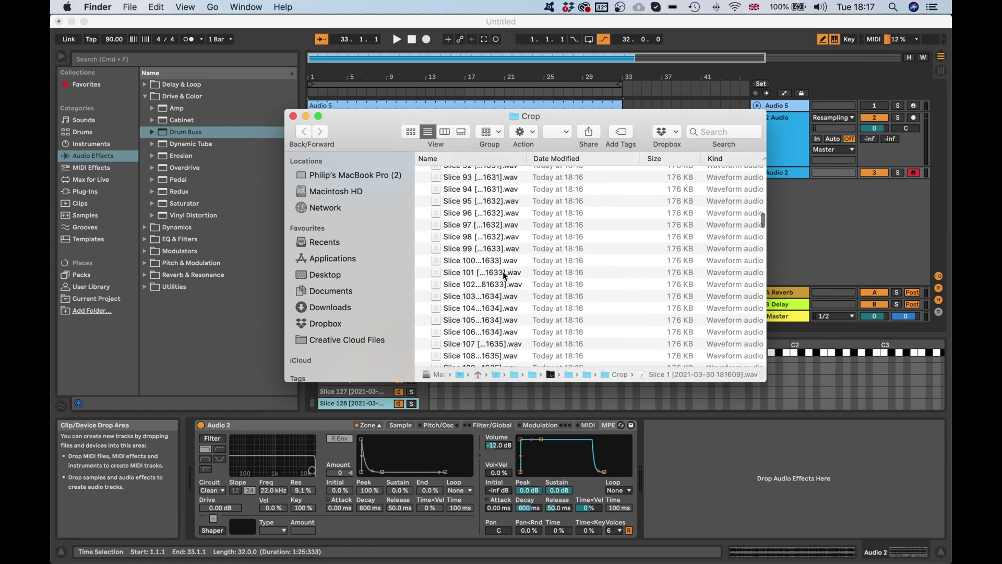
pyautogui.scroll(3, 503, 271)
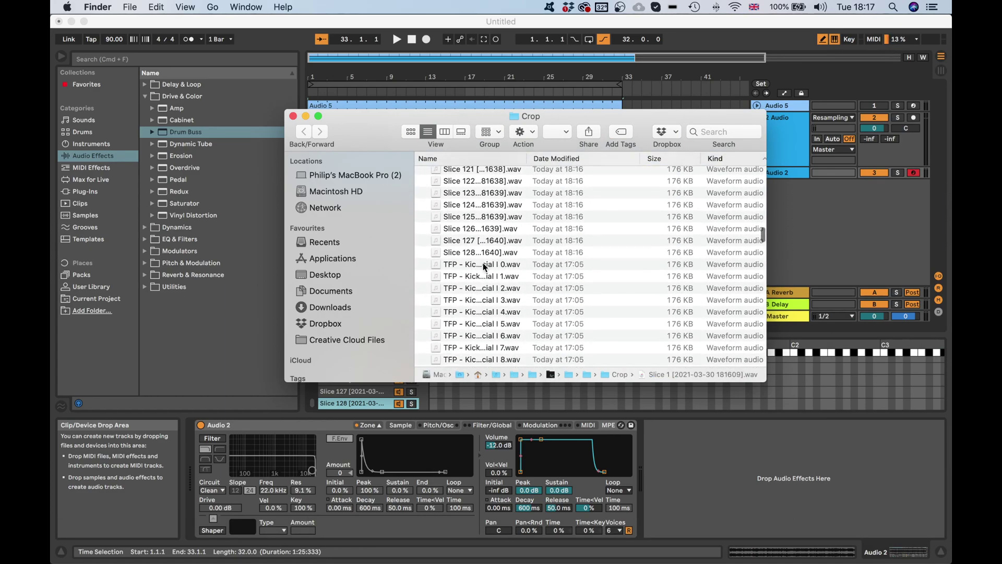
pyautogui.keyDown('shift'); pyautogui.click(472, 253); pyautogui.keyUp('shift')
# Batch-rename the 128 selected files to 'TFP - Kicks Wavetable II' numbered from 0, and check the results
pyautogui.rightClick(472, 253)
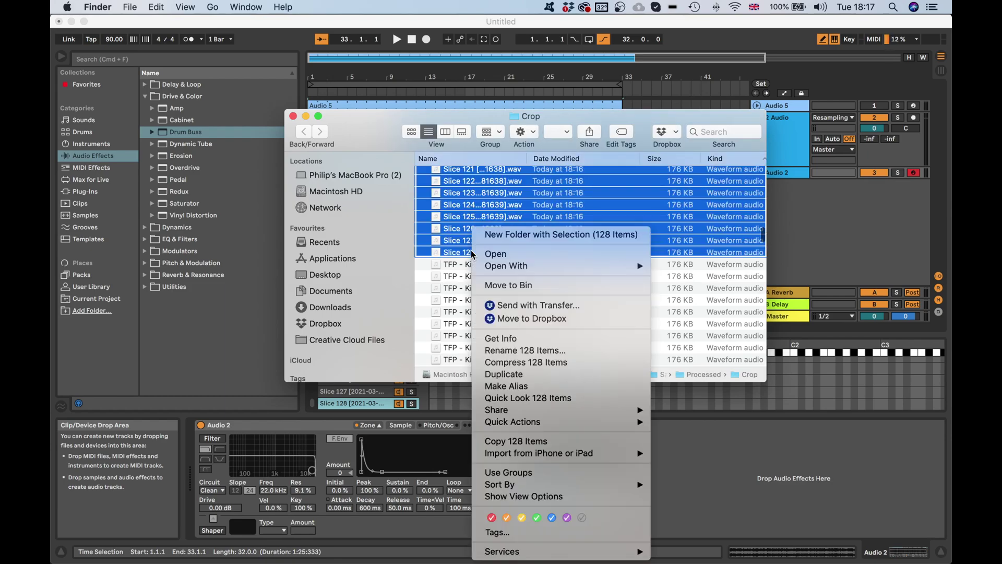
pyautogui.click(546, 349)
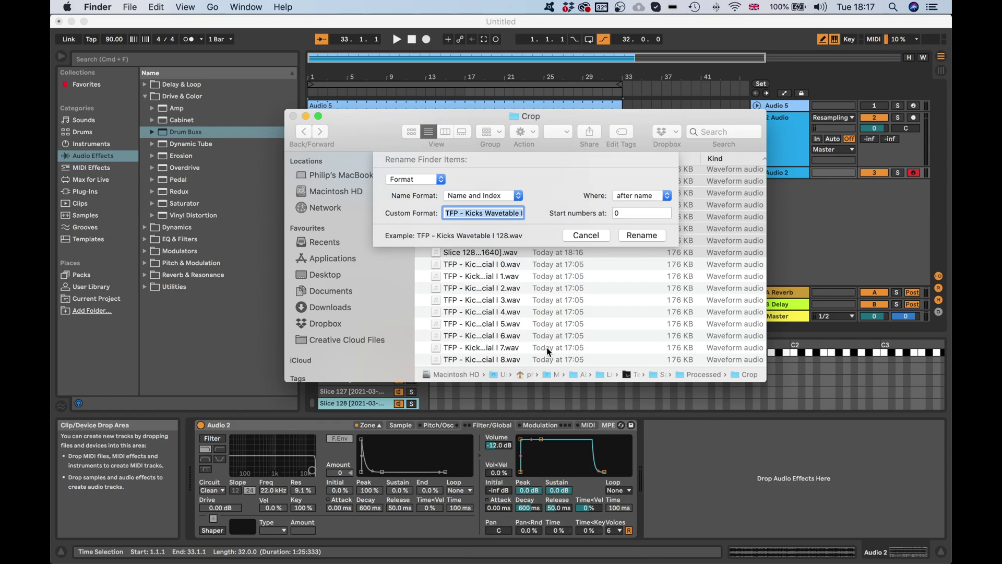
pyautogui.write('TFP - ')
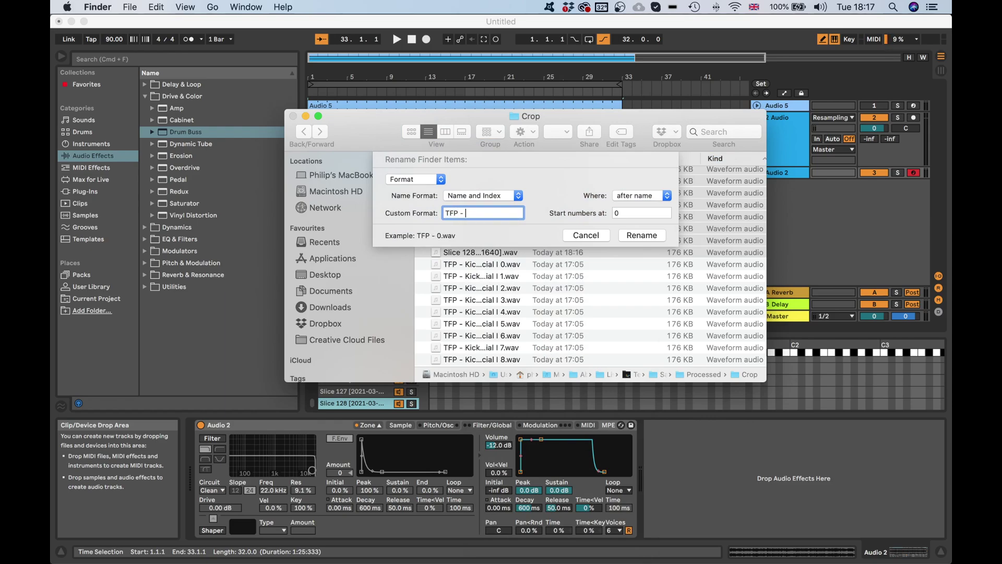
pyautogui.write('Kicks Wavetable ')
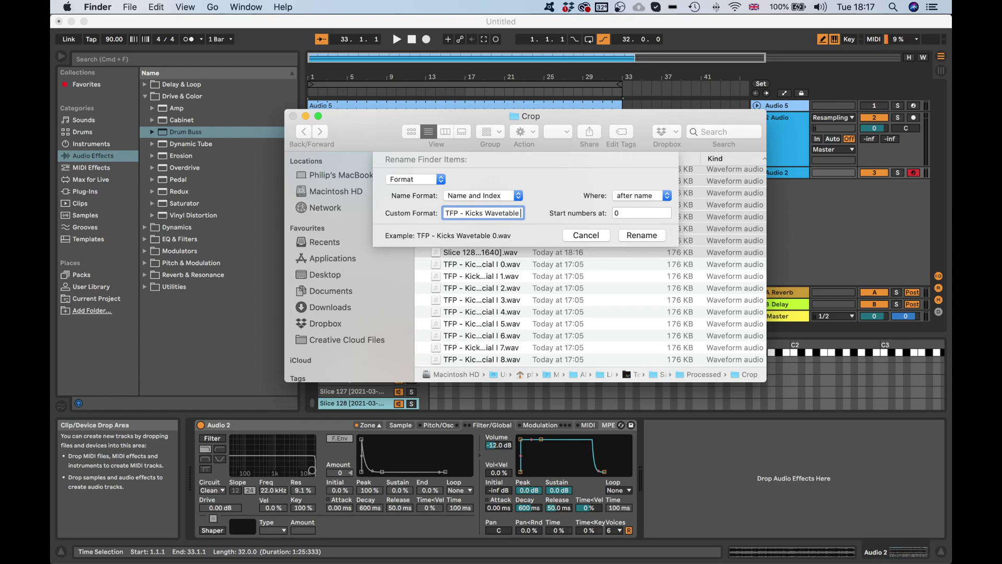
pyautogui.write('II')
pyautogui.click(644, 236)
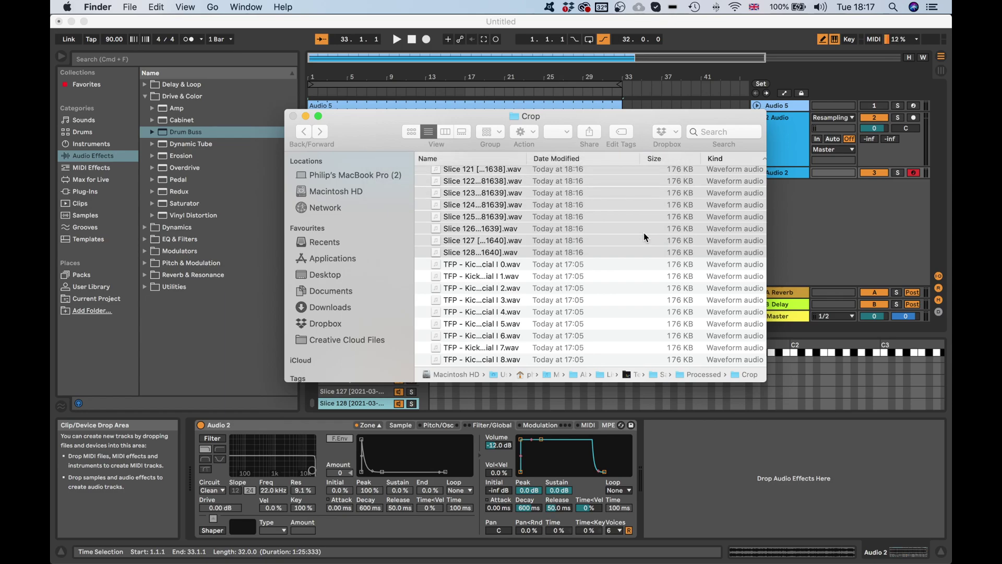
pyautogui.scroll(-2, 470, 229)
pyautogui.scroll(5, 502, 235)
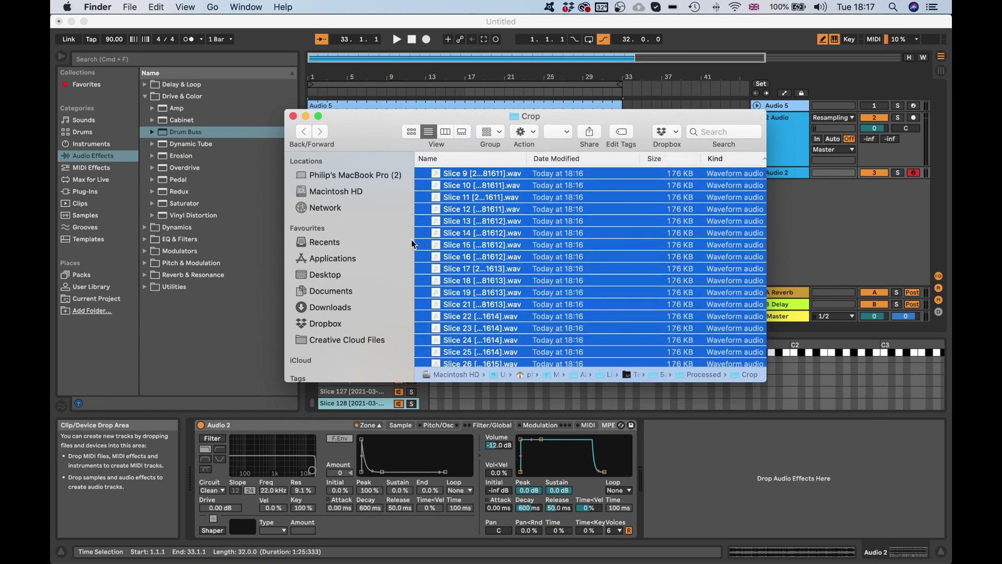
pyautogui.scroll(-6, 470, 245)
pyautogui.scroll(5, 512, 252)
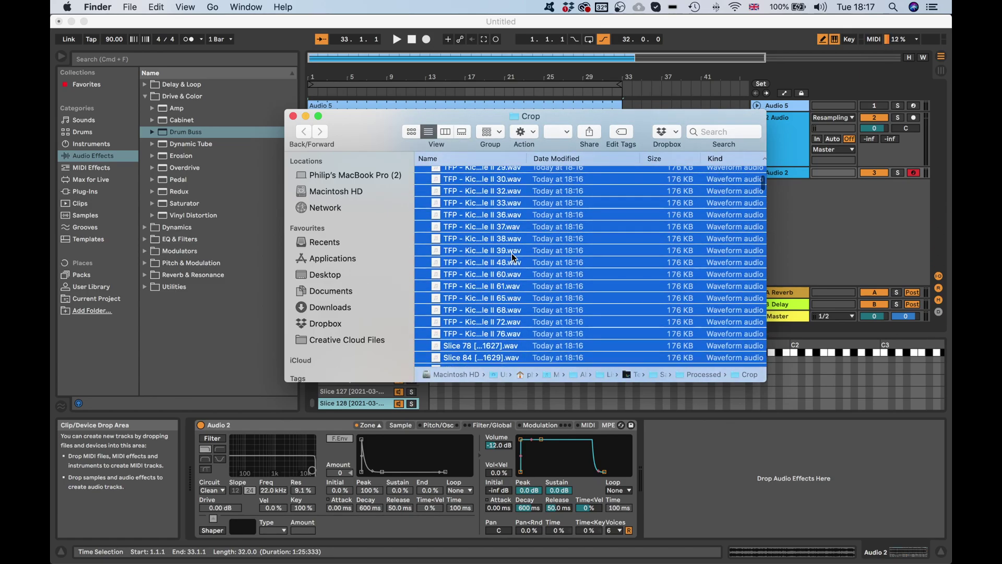
pyautogui.scroll(-20, 511, 252)
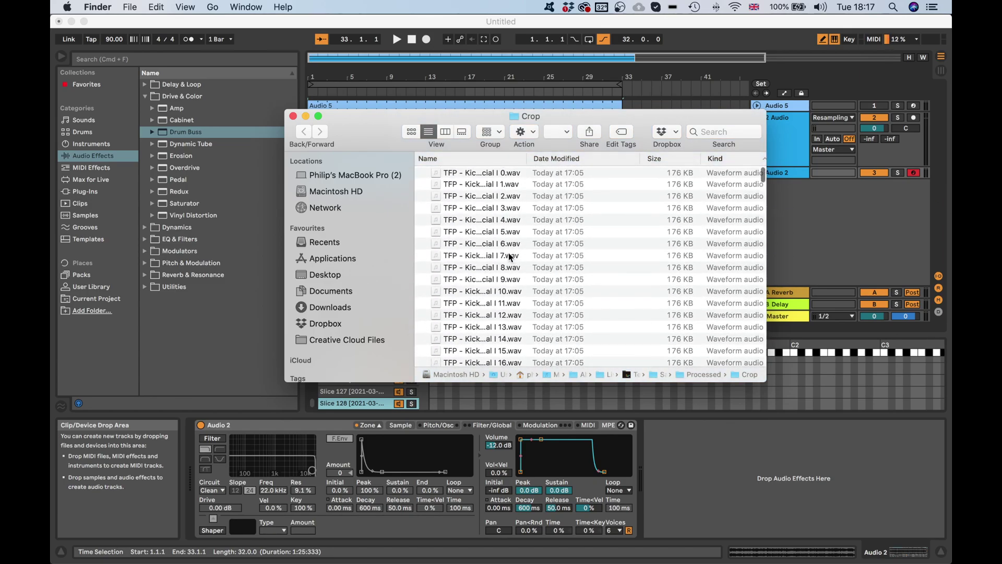
pyautogui.scroll(-10, 507, 255)
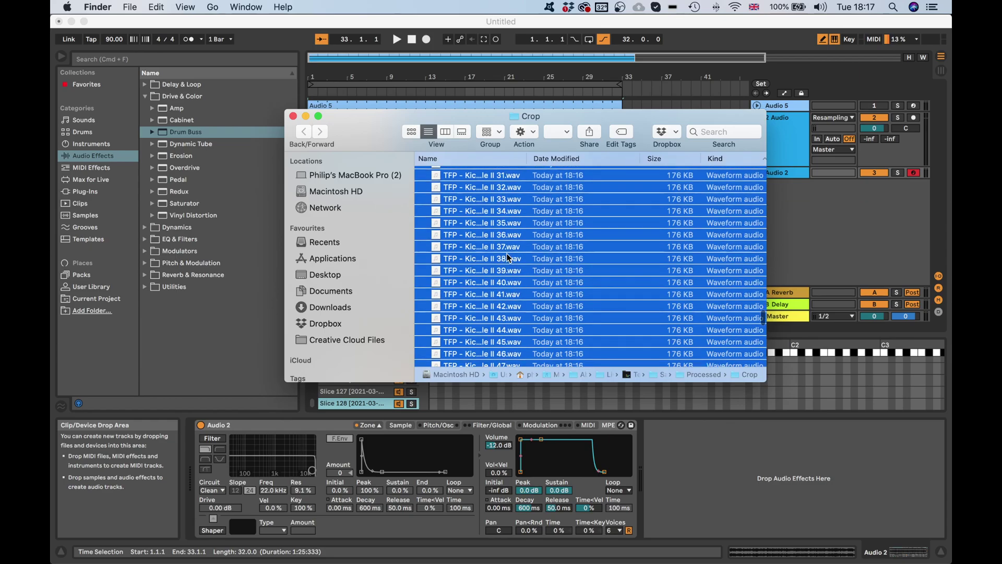
# In Live's User Library, create a new folder 'TFP - Kicks Wavetable II' inside TFP - Kickley
pyautogui.click(88, 277)
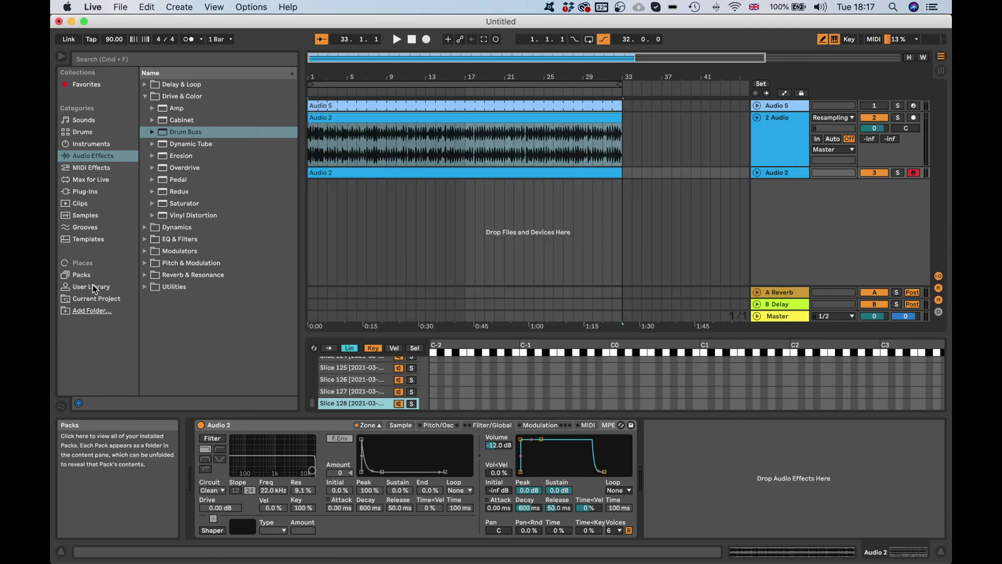
pyautogui.click(92, 285)
pyautogui.scroll(-2, 226, 190)
pyautogui.scroll(5, 226, 191)
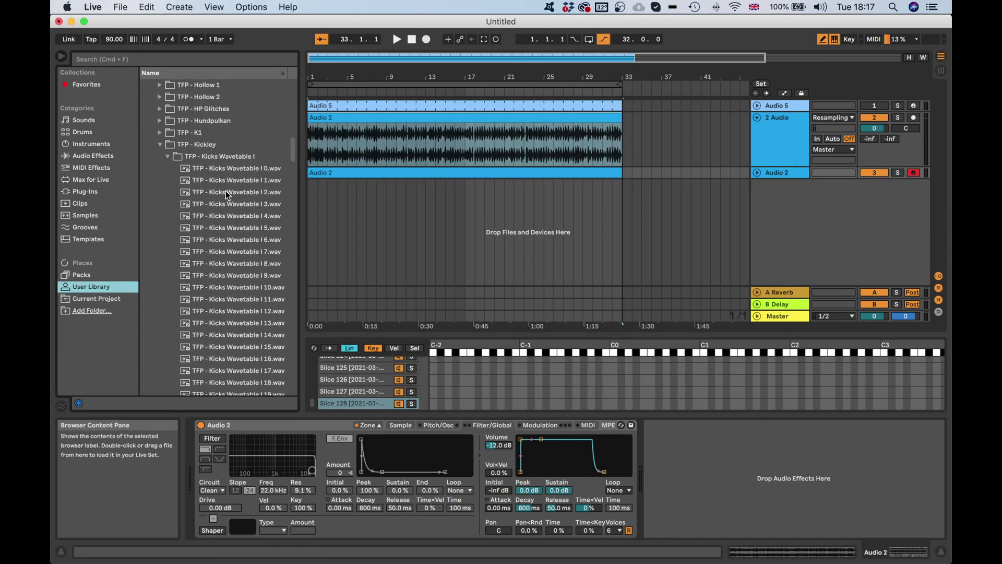
pyautogui.click(168, 157)
pyautogui.rightClick(199, 145)
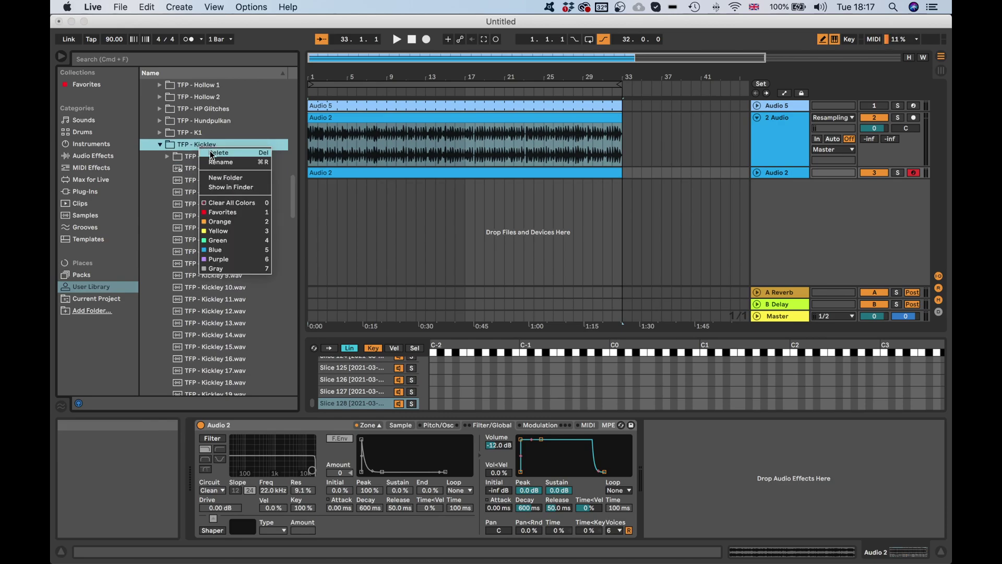
pyautogui.click(239, 176)
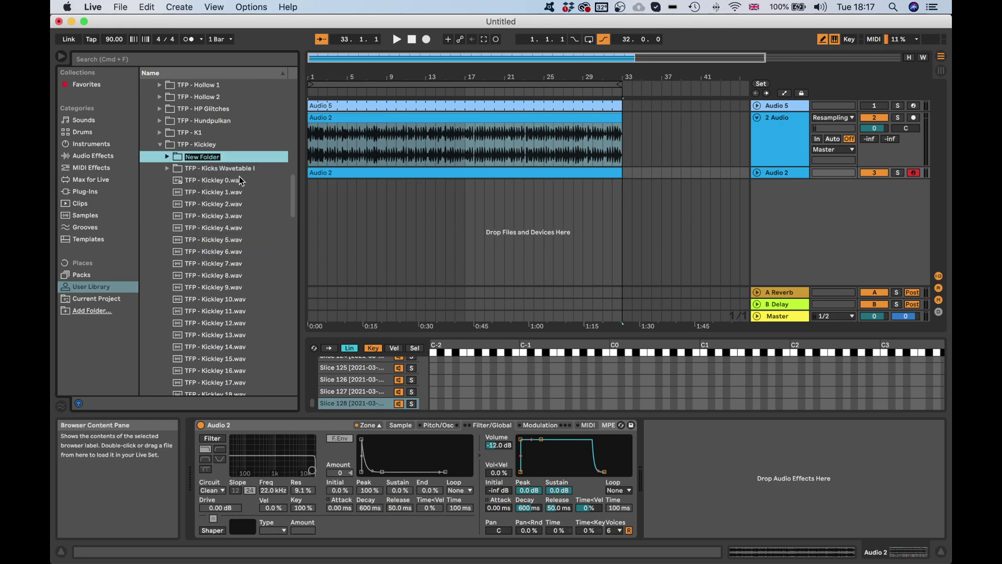
pyautogui.write('TFP - Kicks Wavetable II')
# Drag the renamed files into Live's library, then undo the misplaced move
pyautogui.click(101, 556)
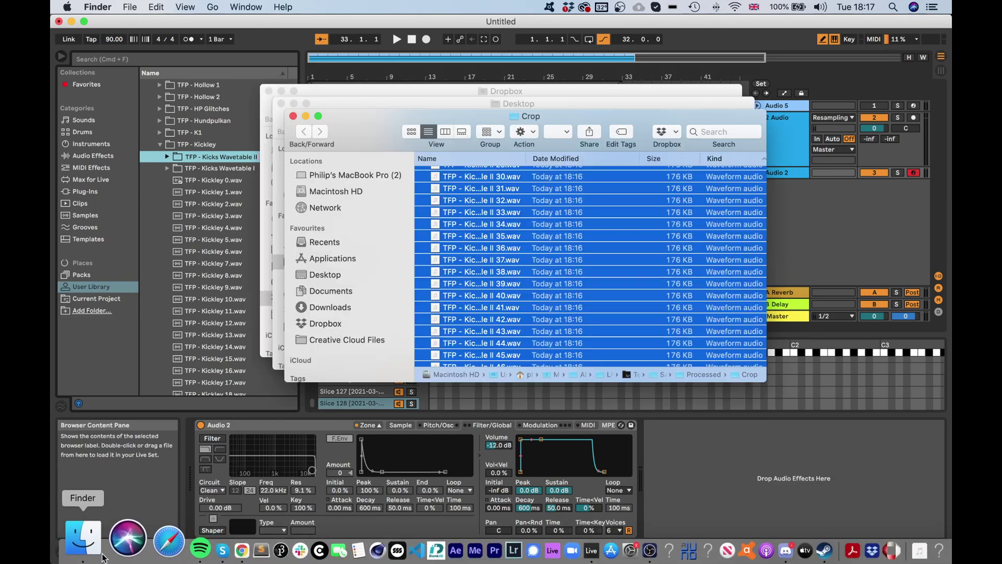
pyautogui.moveTo(477, 237); pyautogui.dragTo(211, 159)
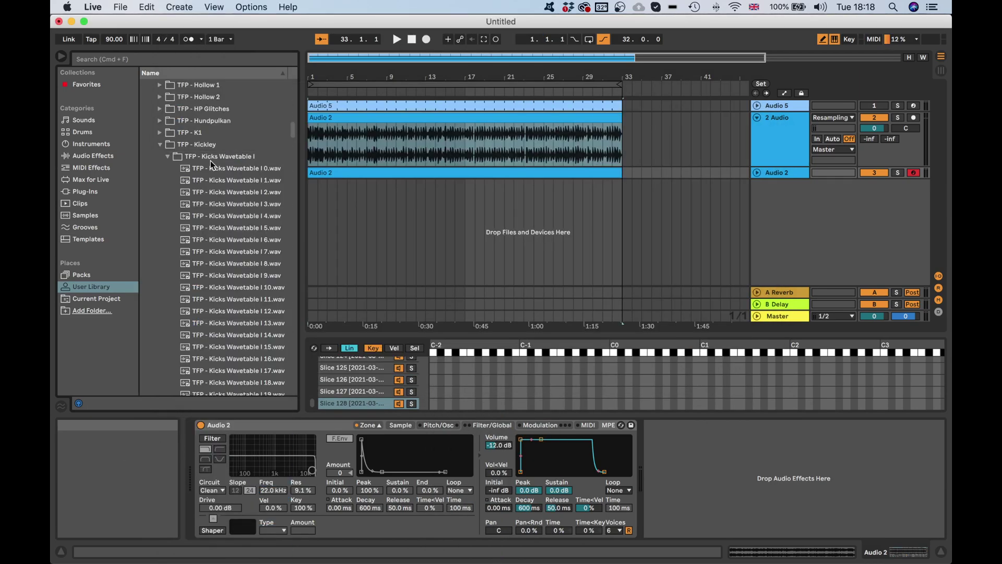
pyautogui.click(168, 157)
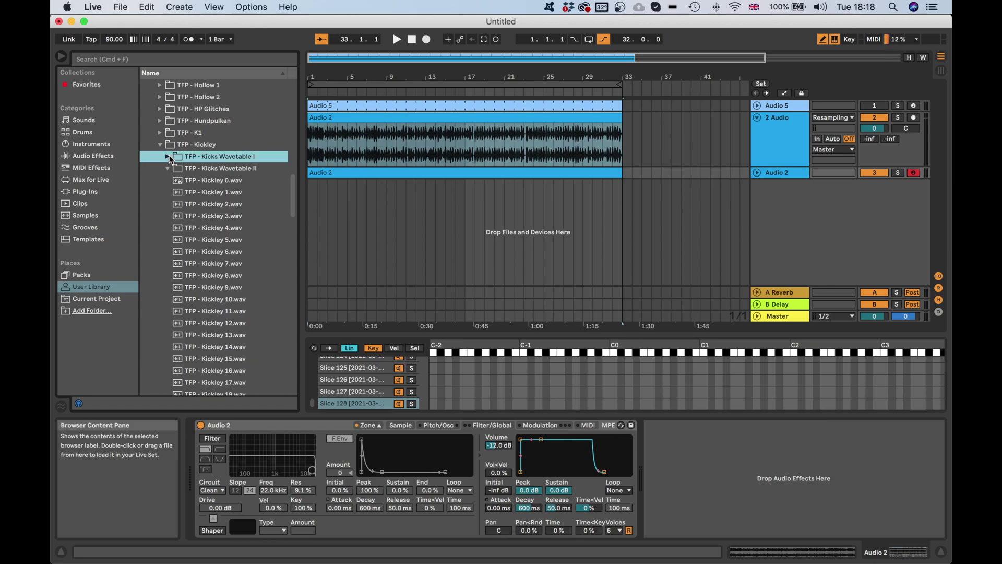
pyautogui.click(225, 183)
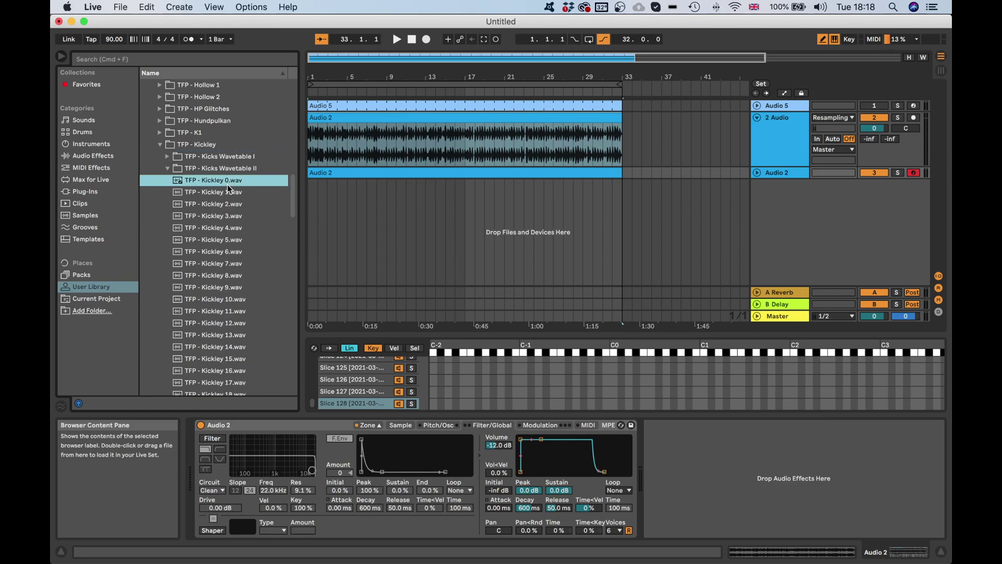
pyautogui.scroll(-5, 227, 183)
pyautogui.scroll(10, 237, 274)
pyautogui.scroll(-3, 238, 272)
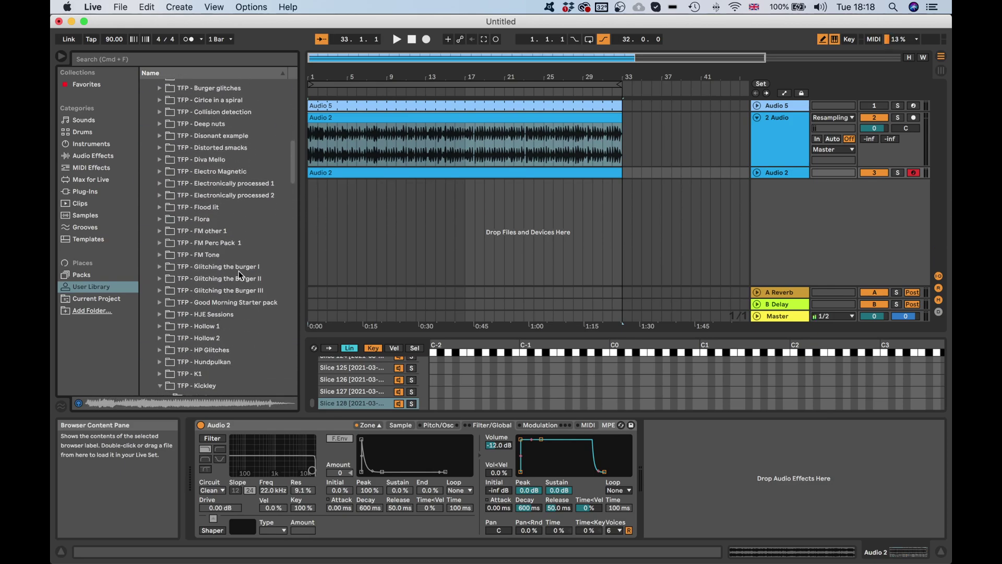
pyautogui.click(168, 236)
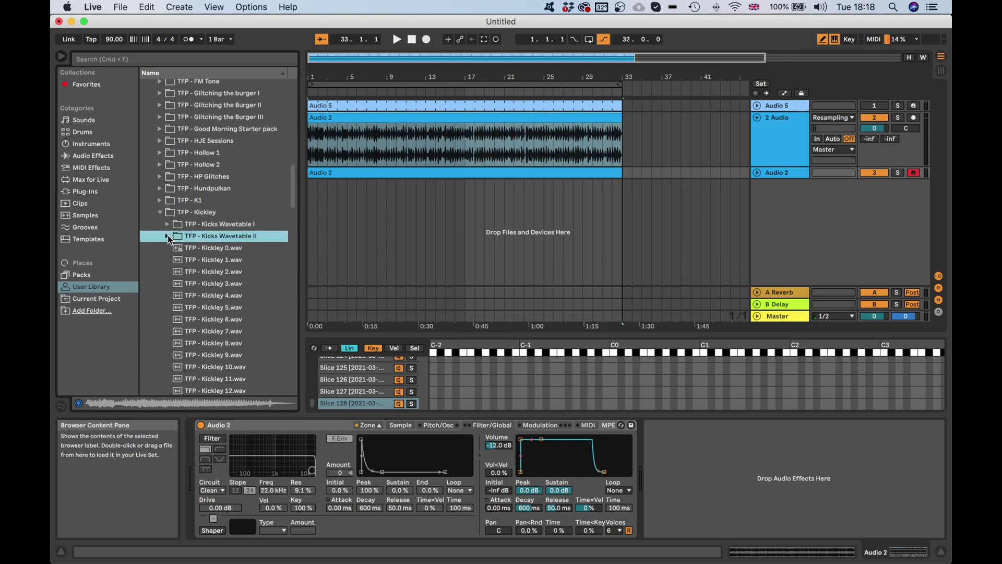
pyautogui.moveTo(290, 561)
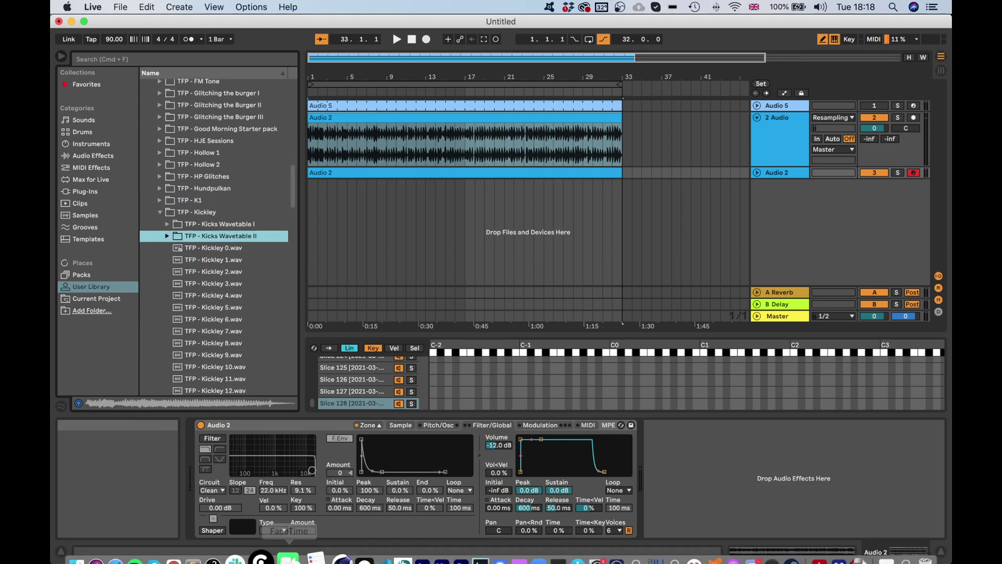
pyautogui.click(96, 556)
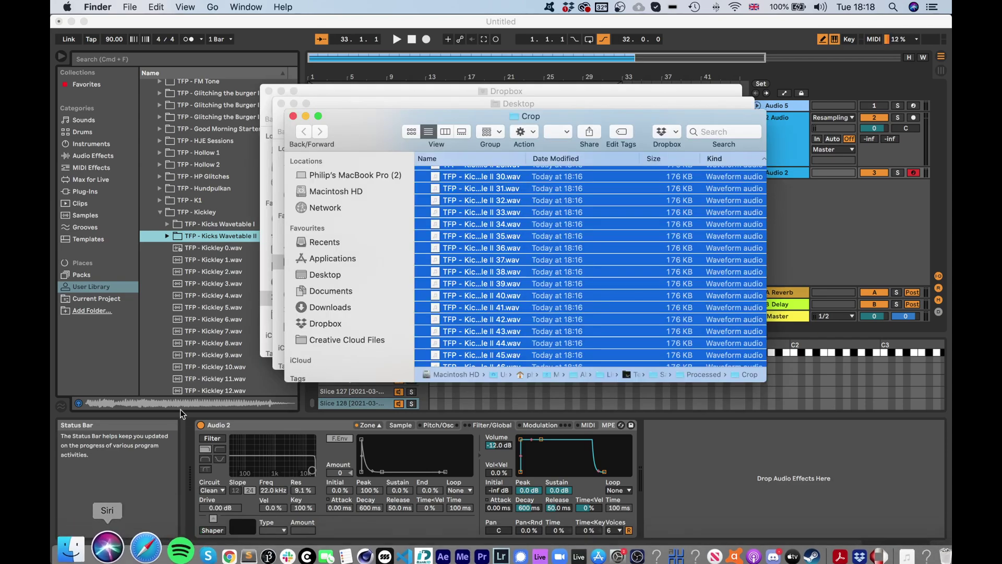
pyautogui.click(234, 358)
pyautogui.press('super+z')
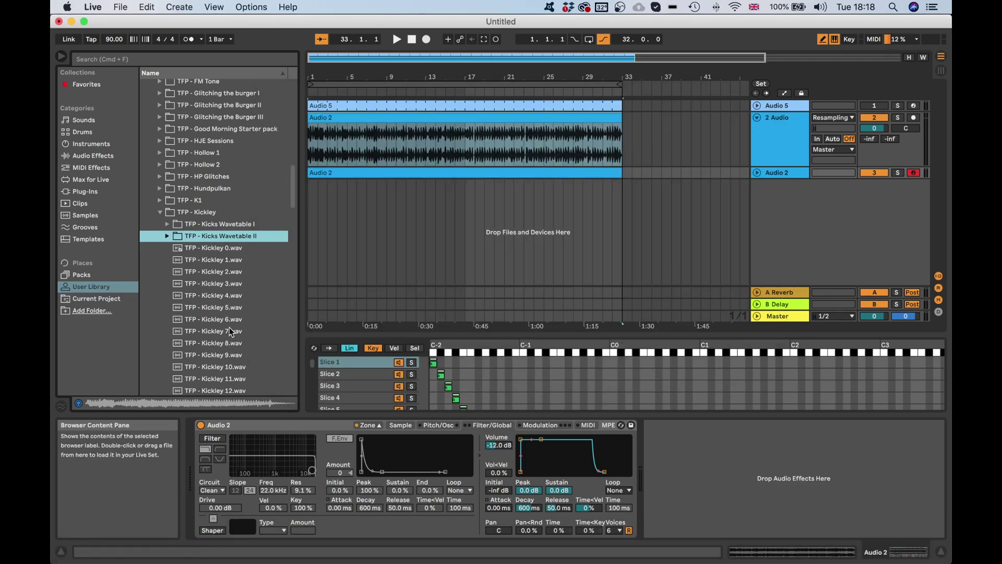
pyautogui.click(95, 553)
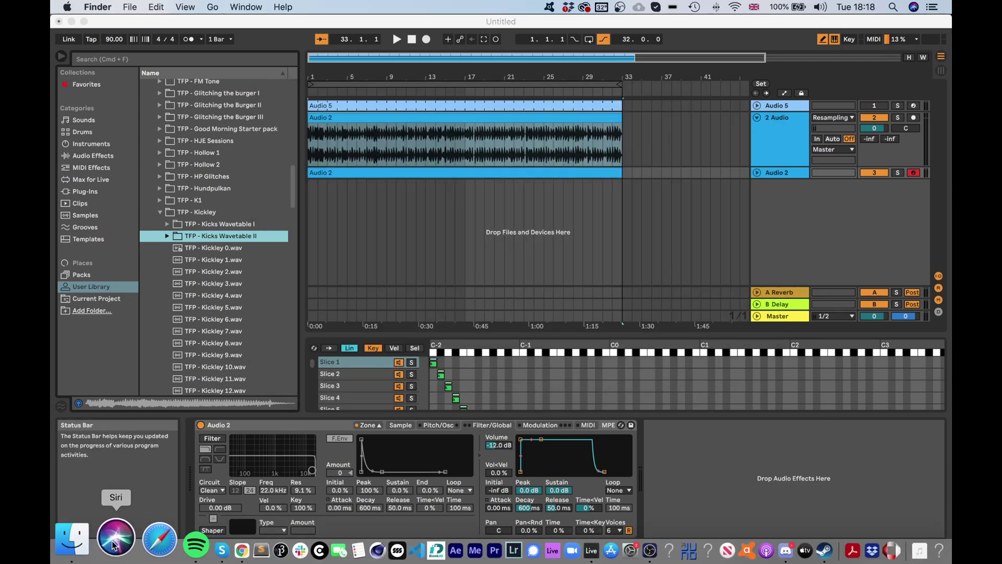
pyautogui.press('super+BackSpace')
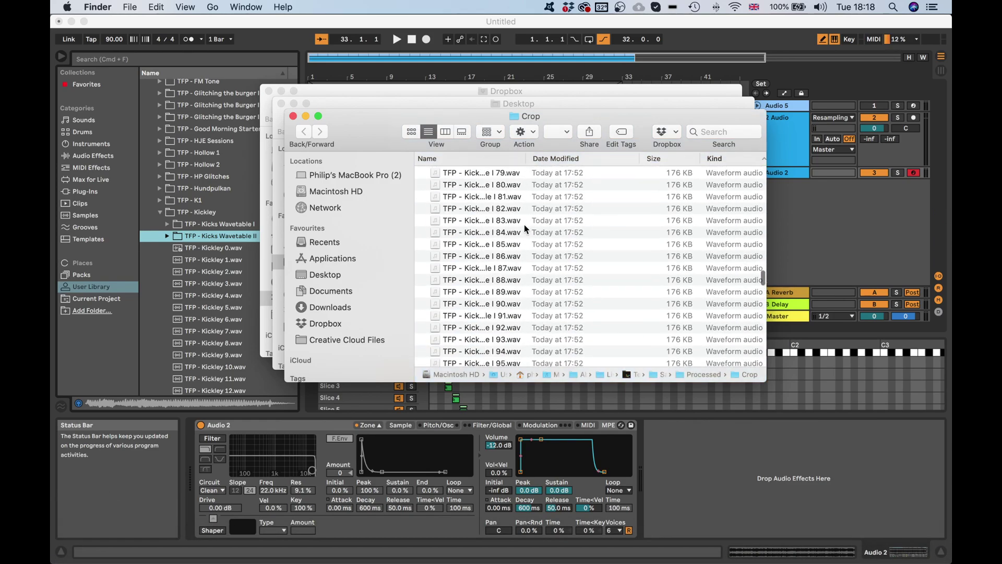
# Sort Crop by date modified and drag the renamed files onto TFP - Kicks Wavetable II
pyautogui.click(562, 158)
pyautogui.press('super+z')
pyautogui.scroll(-10, 475, 214)
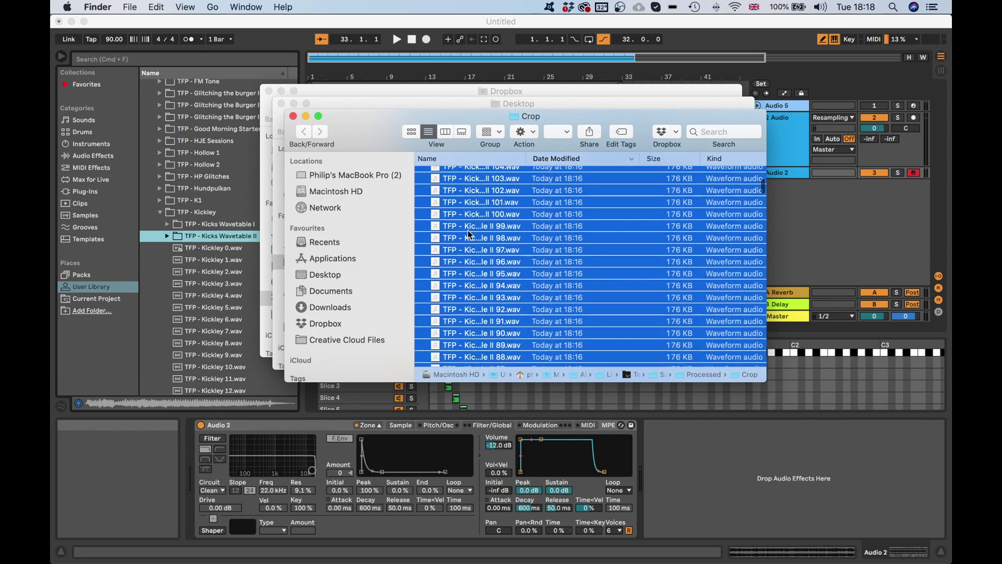
pyautogui.scroll(-2, 468, 230)
pyautogui.scroll(2, 471, 227)
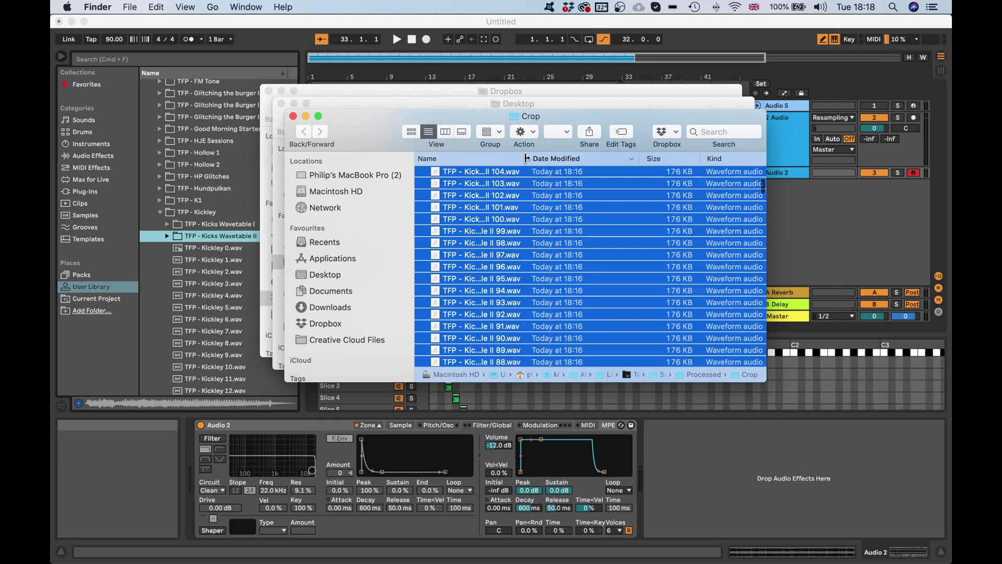
pyautogui.moveTo(523, 159); pyautogui.dragTo(610, 161)
pyautogui.moveTo(485, 219); pyautogui.dragTo(234, 238)
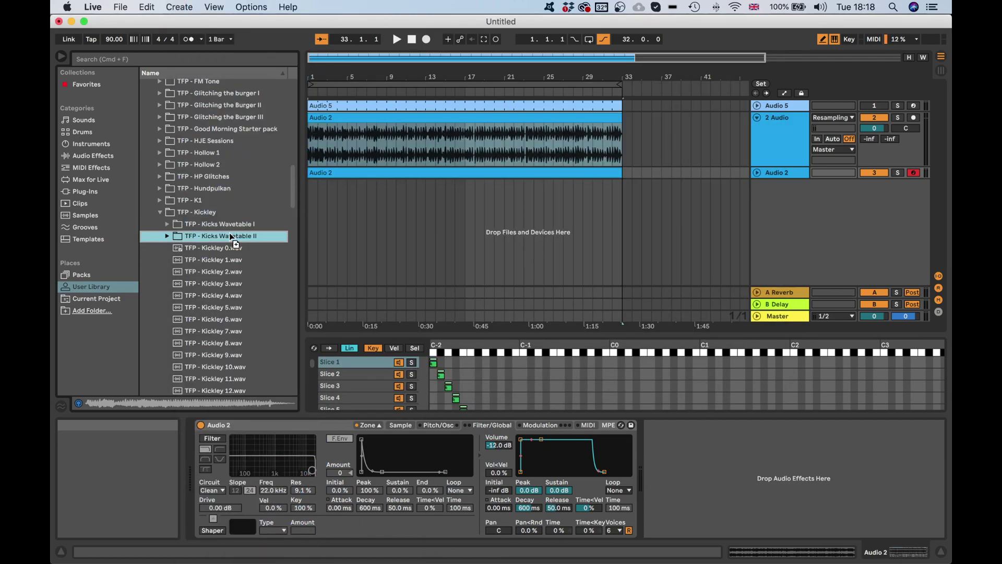
# Expand TFP - Kicks Wavetable II and preview kick samples 0, 5, 8, 10 and 11
pyautogui.click(168, 236)
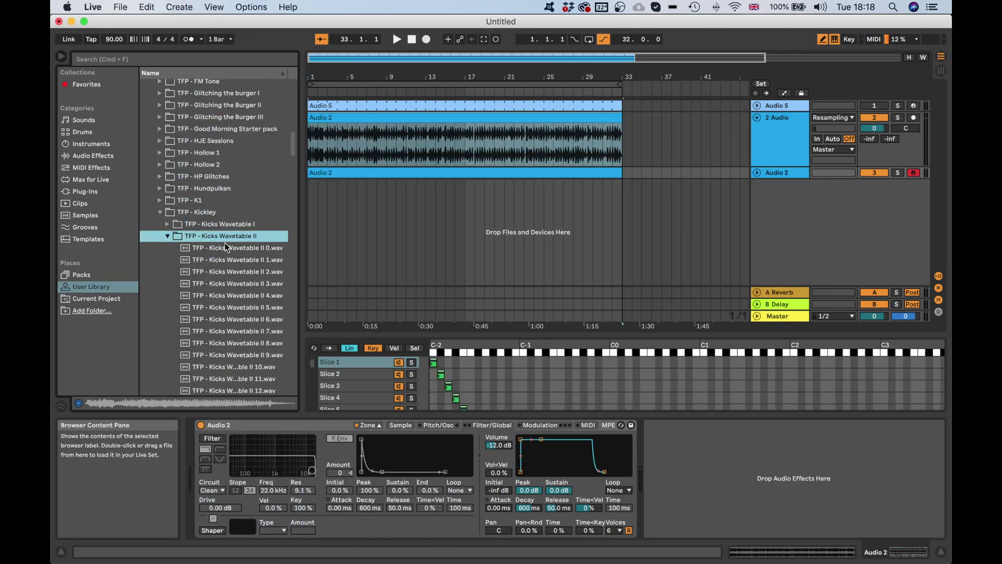
pyautogui.click(252, 256)
pyautogui.click(252, 247)
pyautogui.click(246, 307)
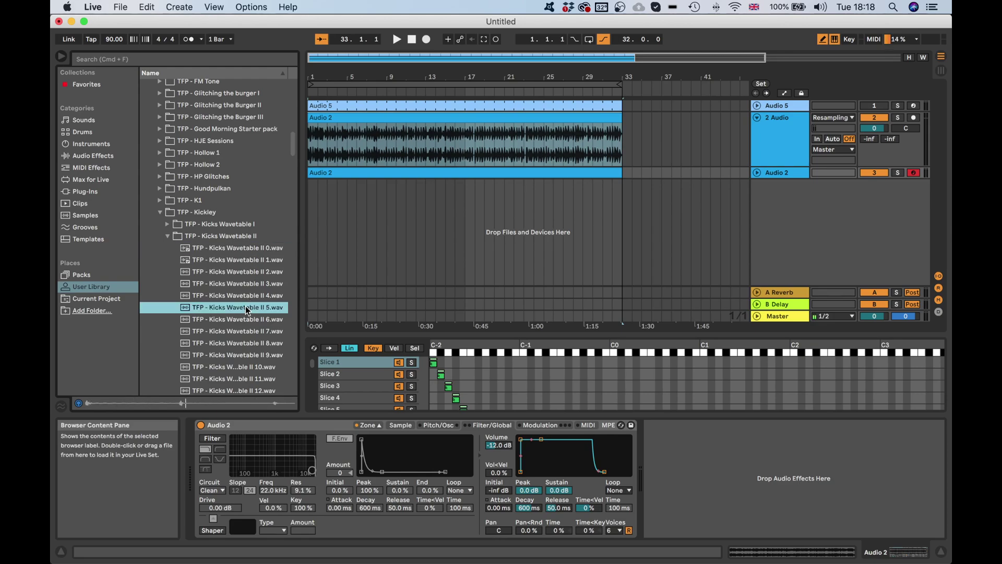
pyautogui.click(249, 343)
pyautogui.click(255, 368)
pyautogui.click(255, 379)
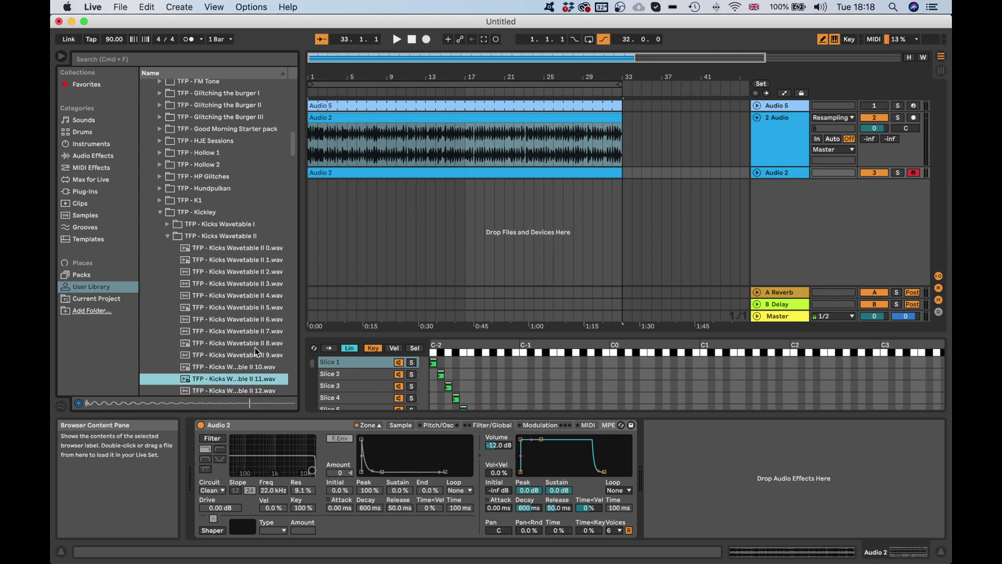